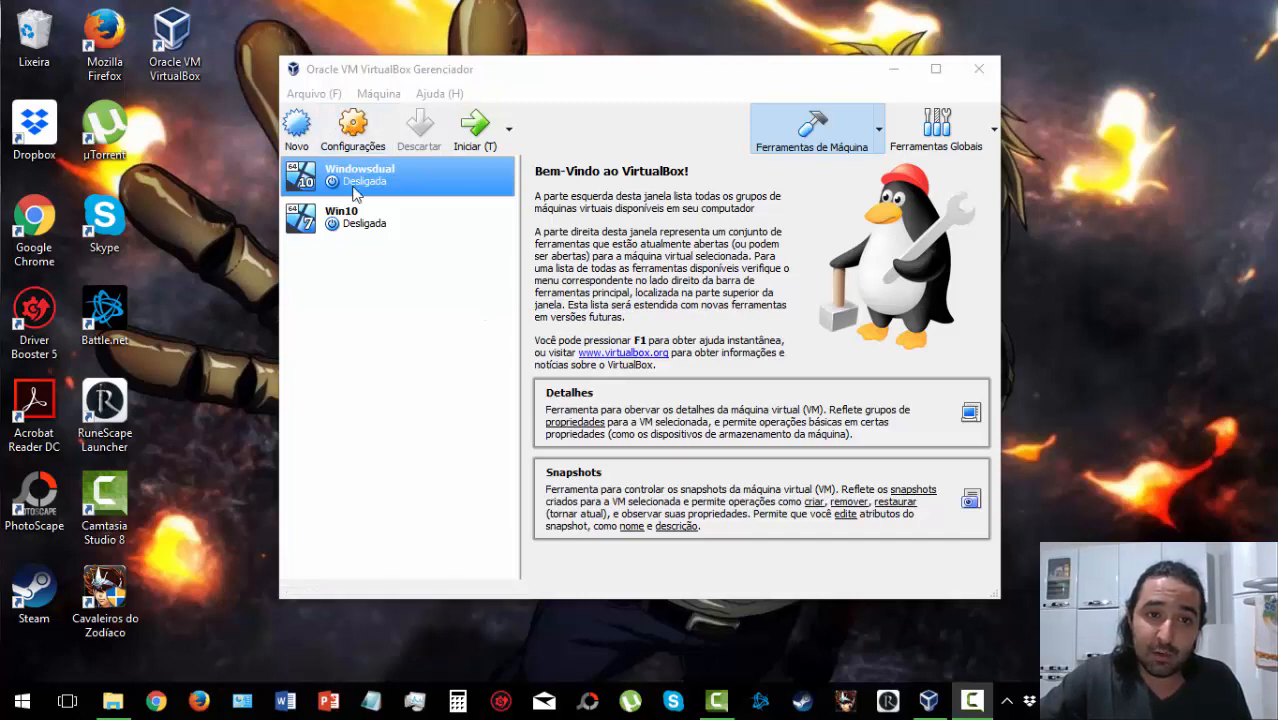
Load the debian-9.2.0-amd64-DVD-1 image into the optical drive of the Windowsdual virtual machine and save the settings.
left_click(353, 128)
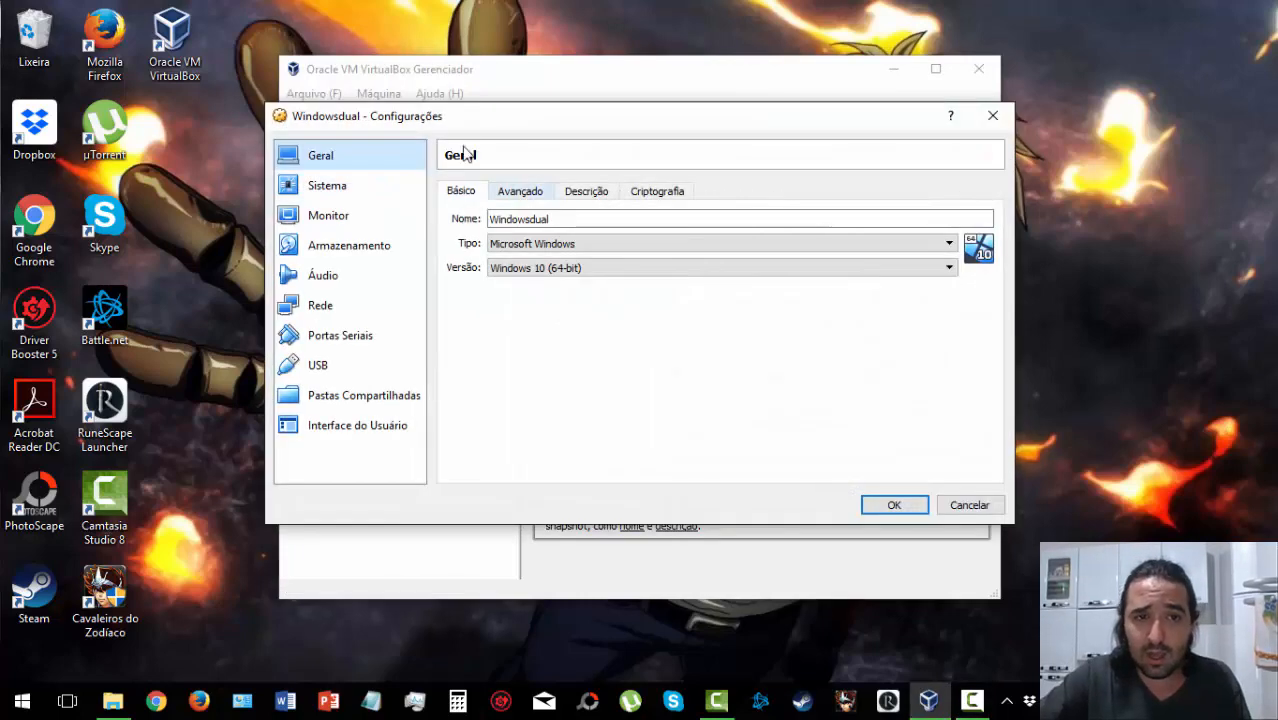
left_click(366, 250)
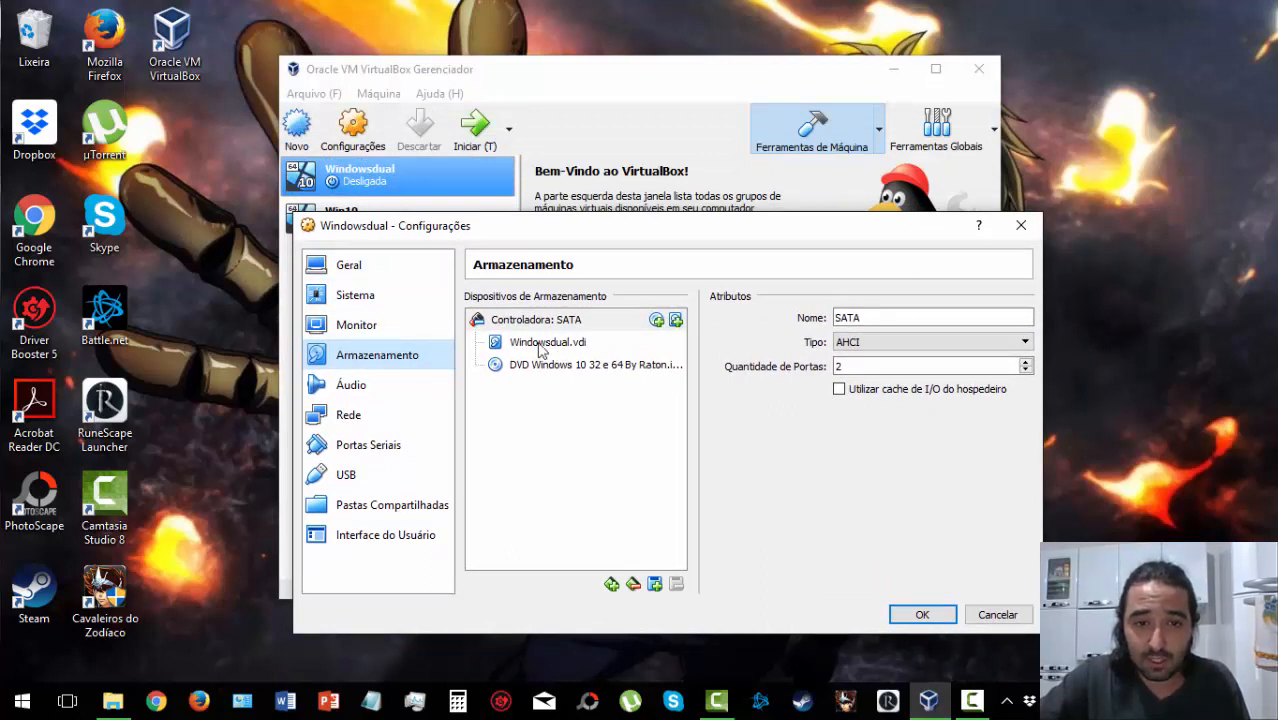
left_click(600, 364)
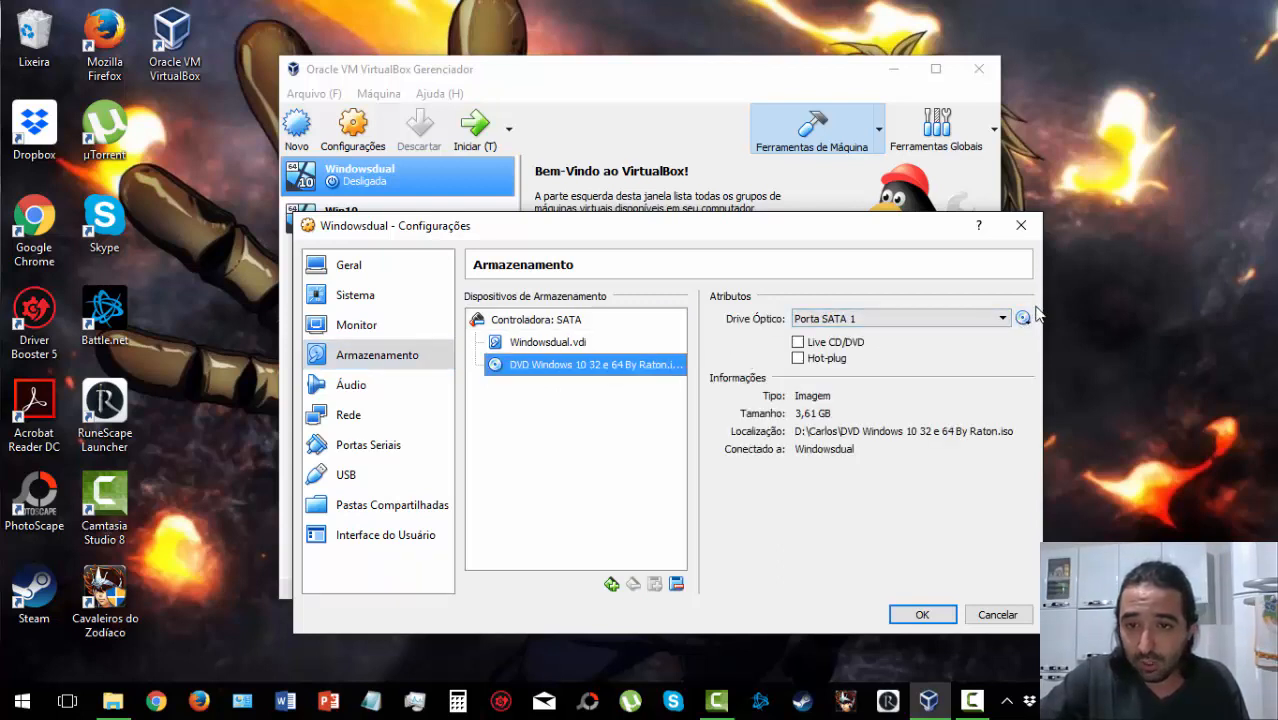
left_click(1022, 319)
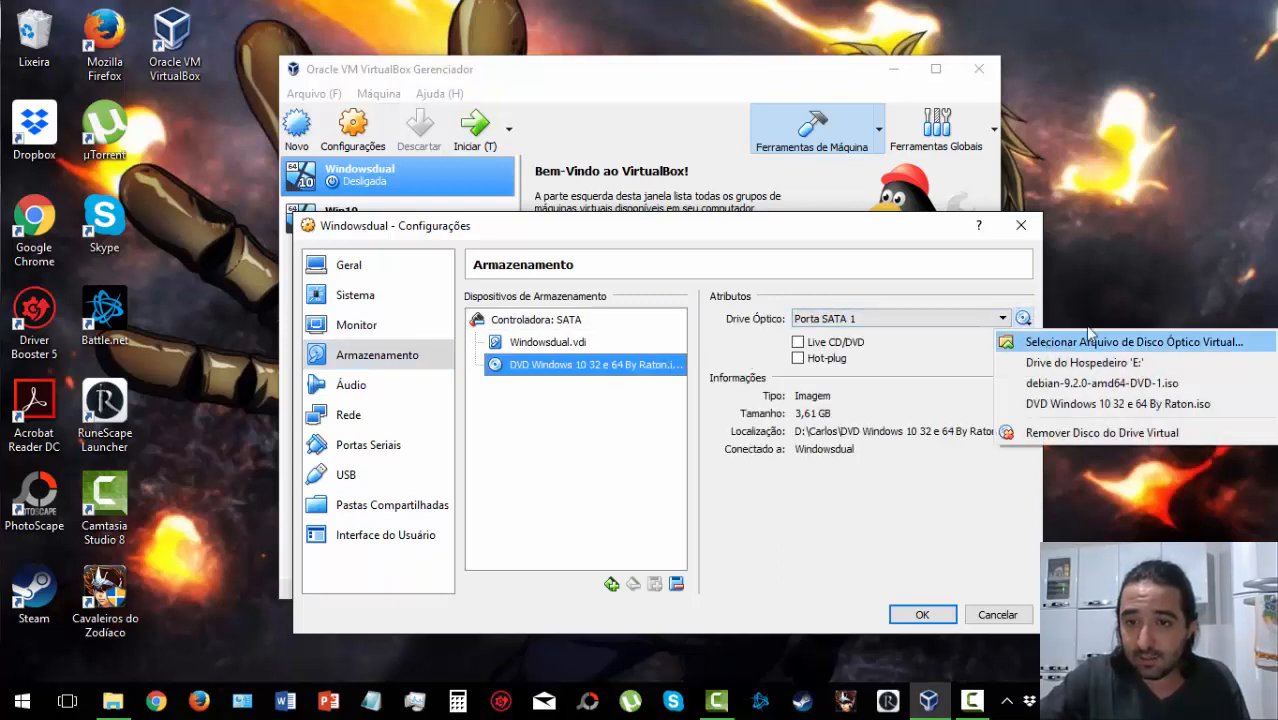
left_click(1116, 344)
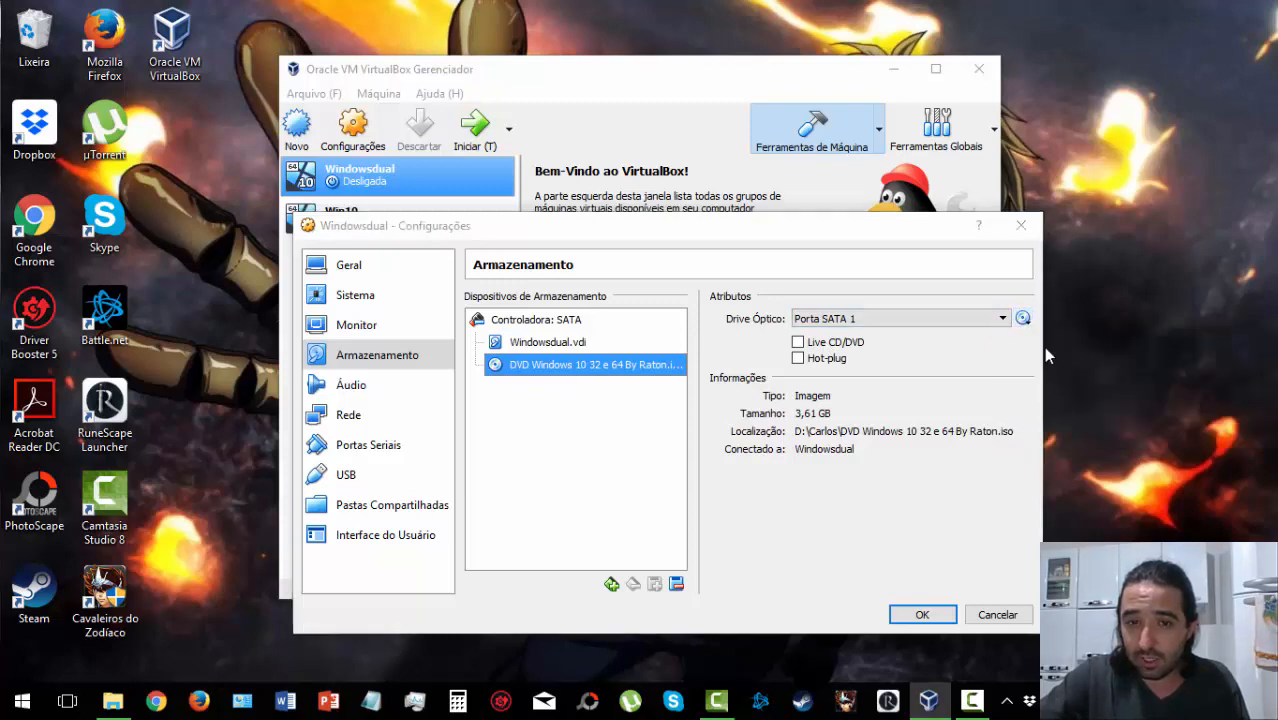
left_click(553, 350)
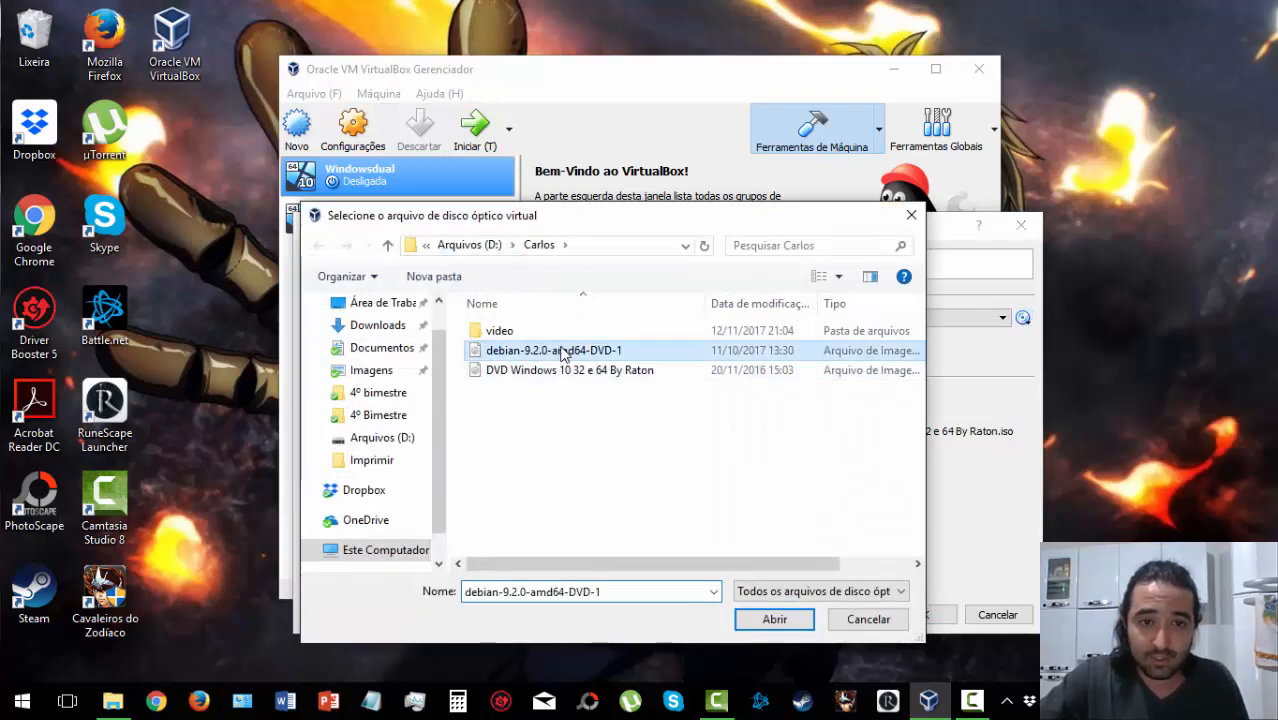
double_click(568, 352)
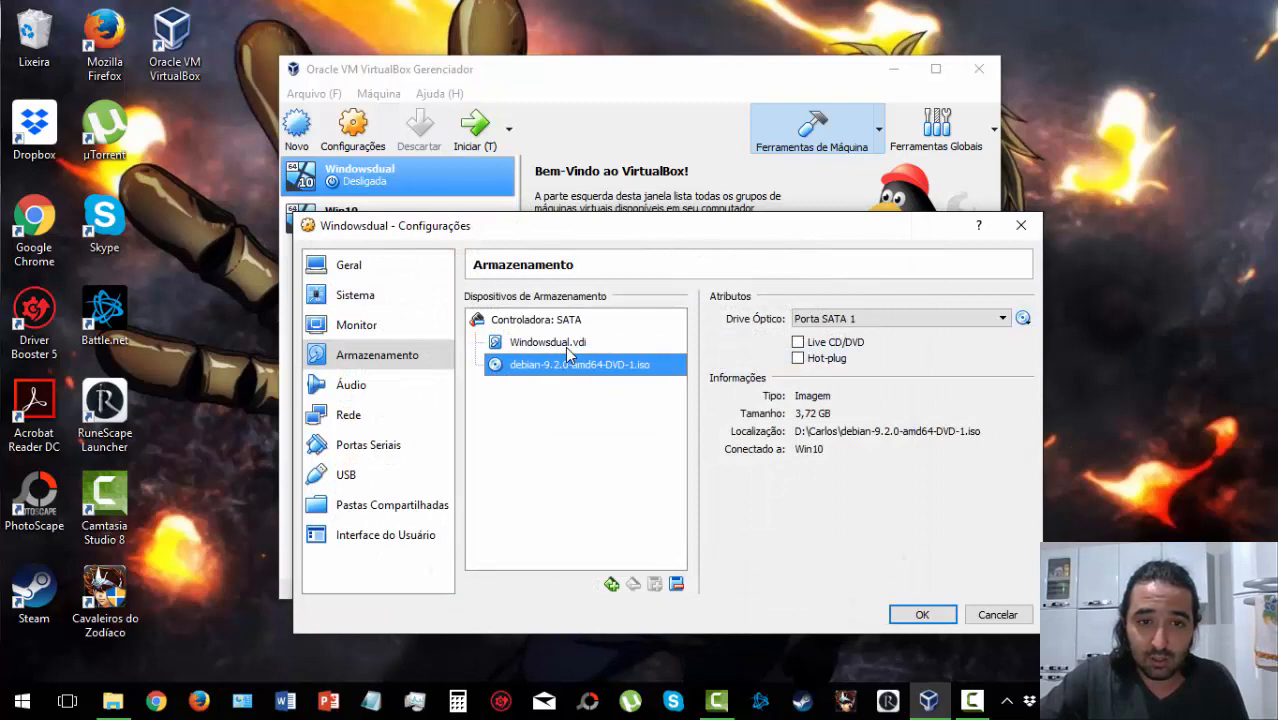
left_click(922, 614)
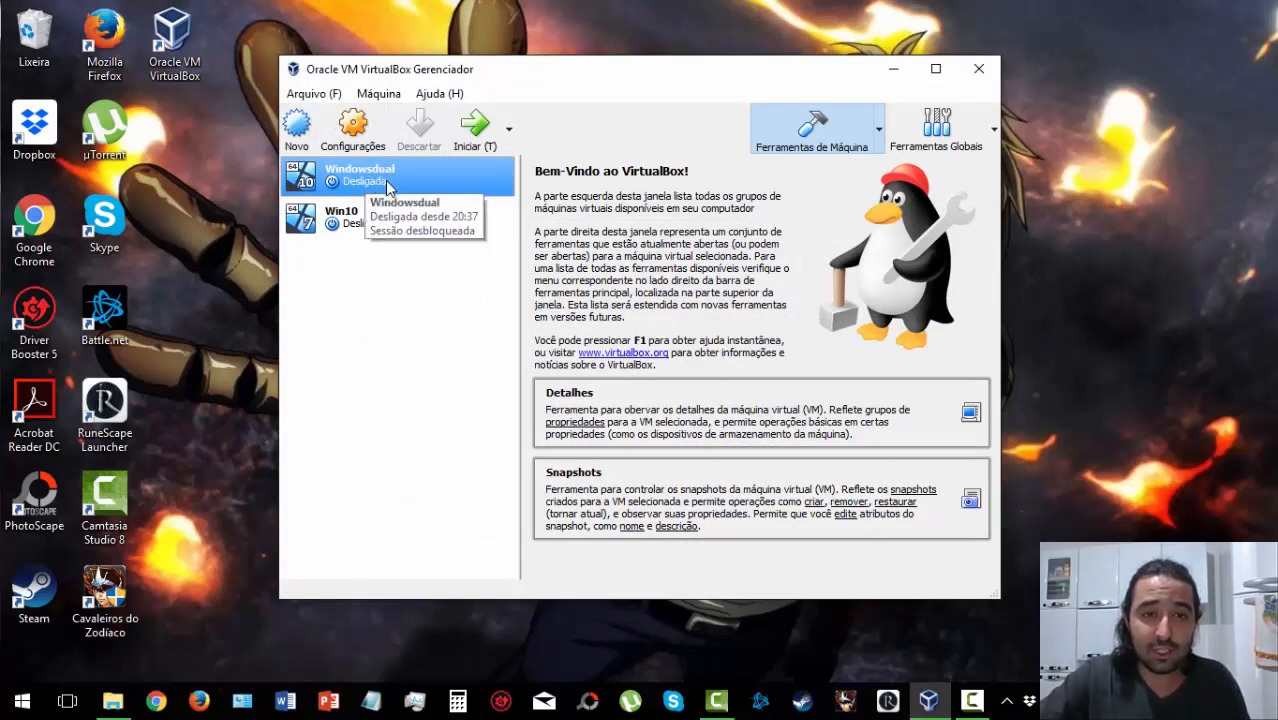
Start the Windowsdual virtual machine in scaled mode and let it capture the mouse and keyboard.
double_click(388, 188)
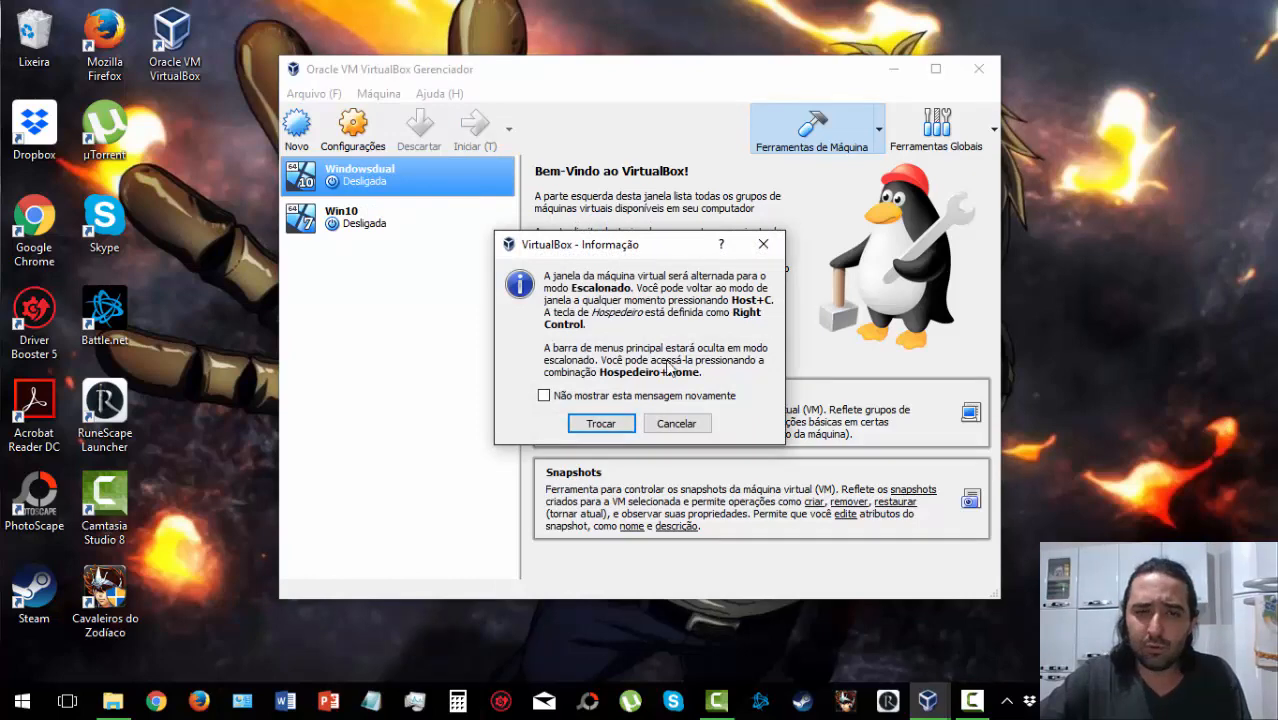
left_click(601, 424)
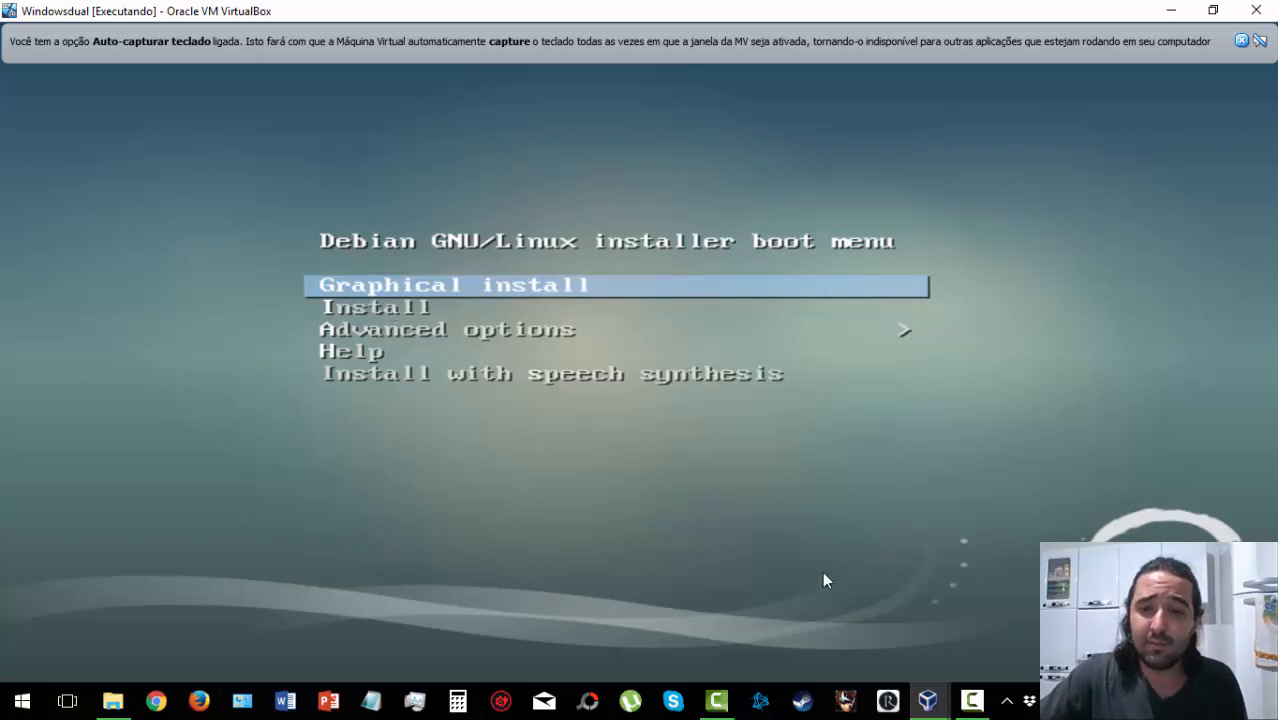
left_click(971, 700)
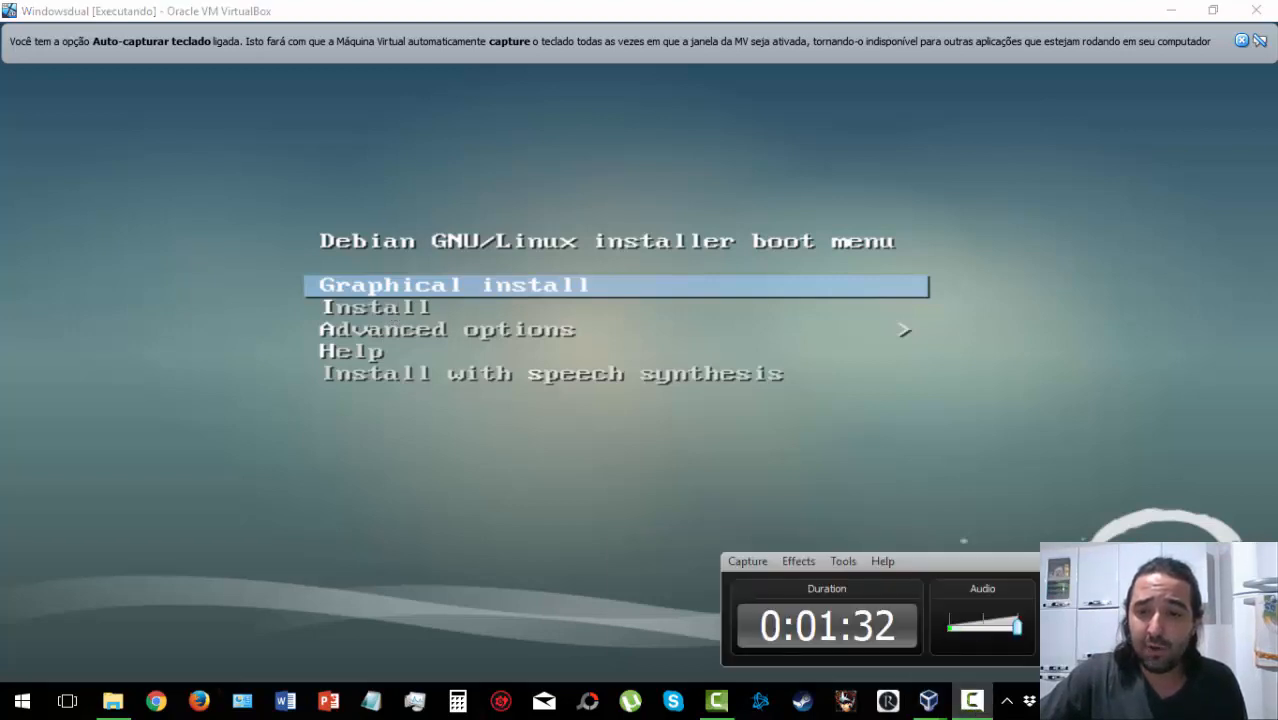
left_click(583, 560)
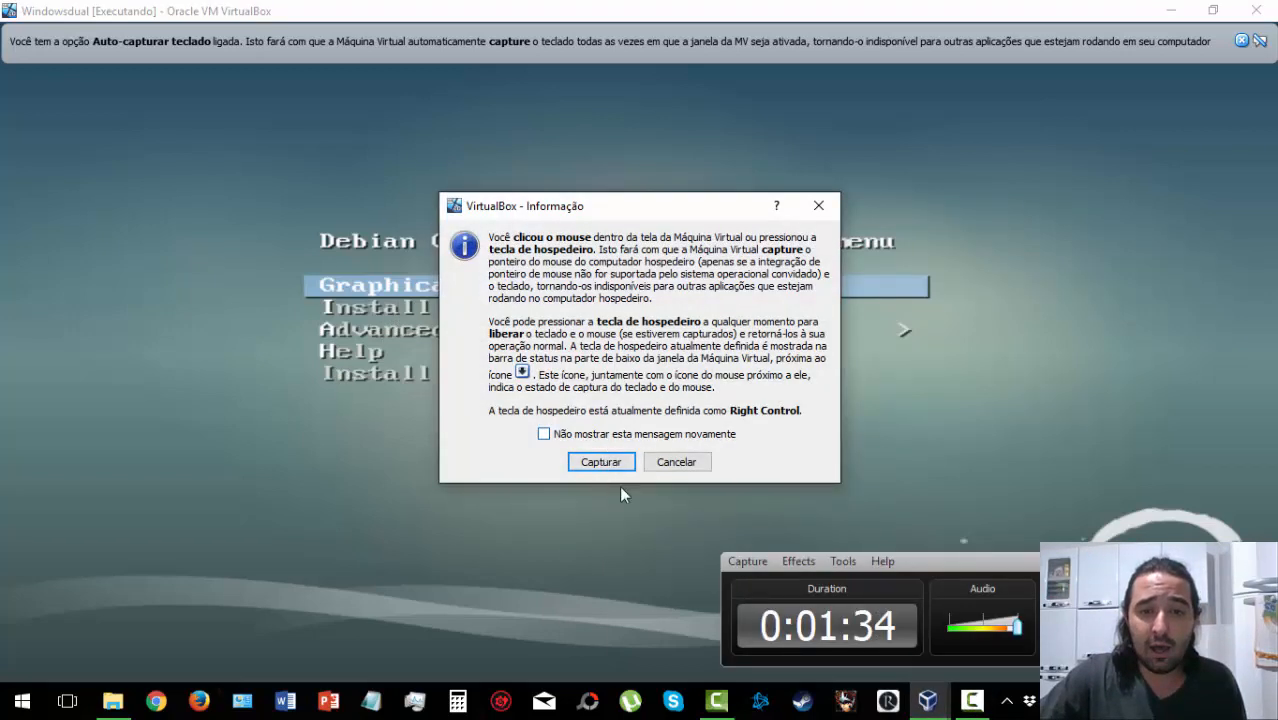
left_click(600, 462)
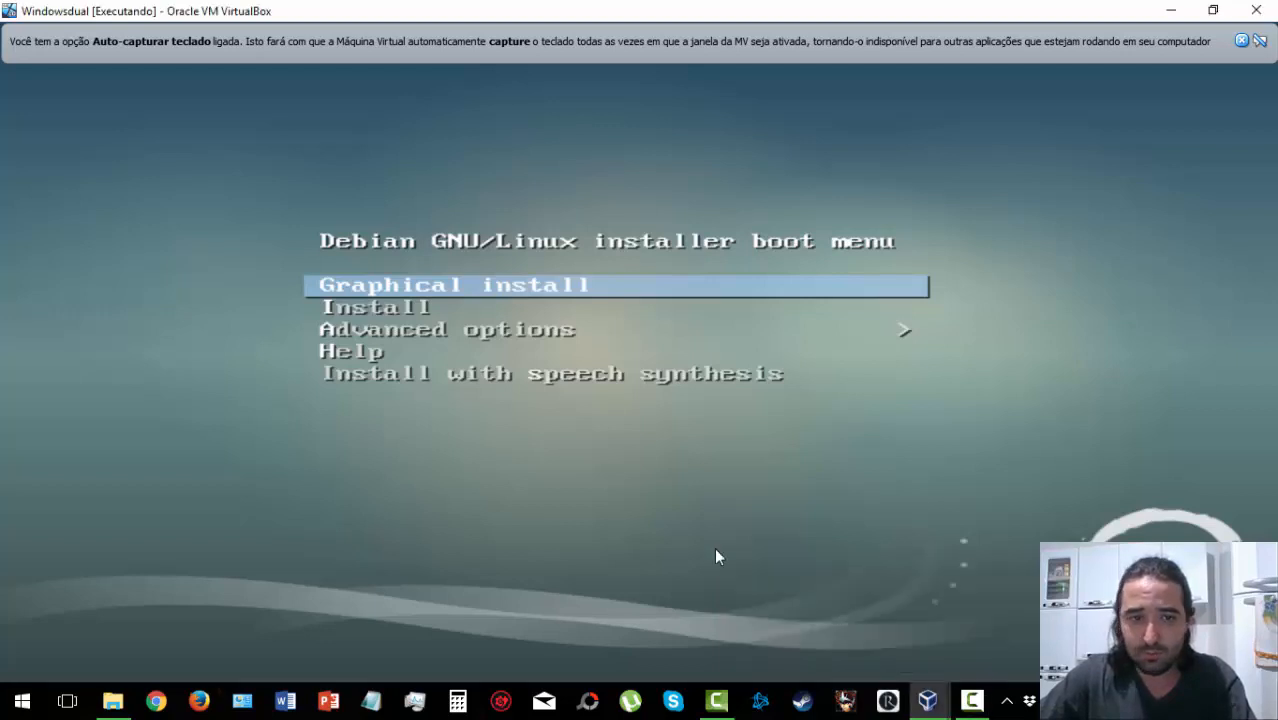
Choose the plain Install entry in the Debian GNU/Linux installer boot menu.
left_click(716, 557)
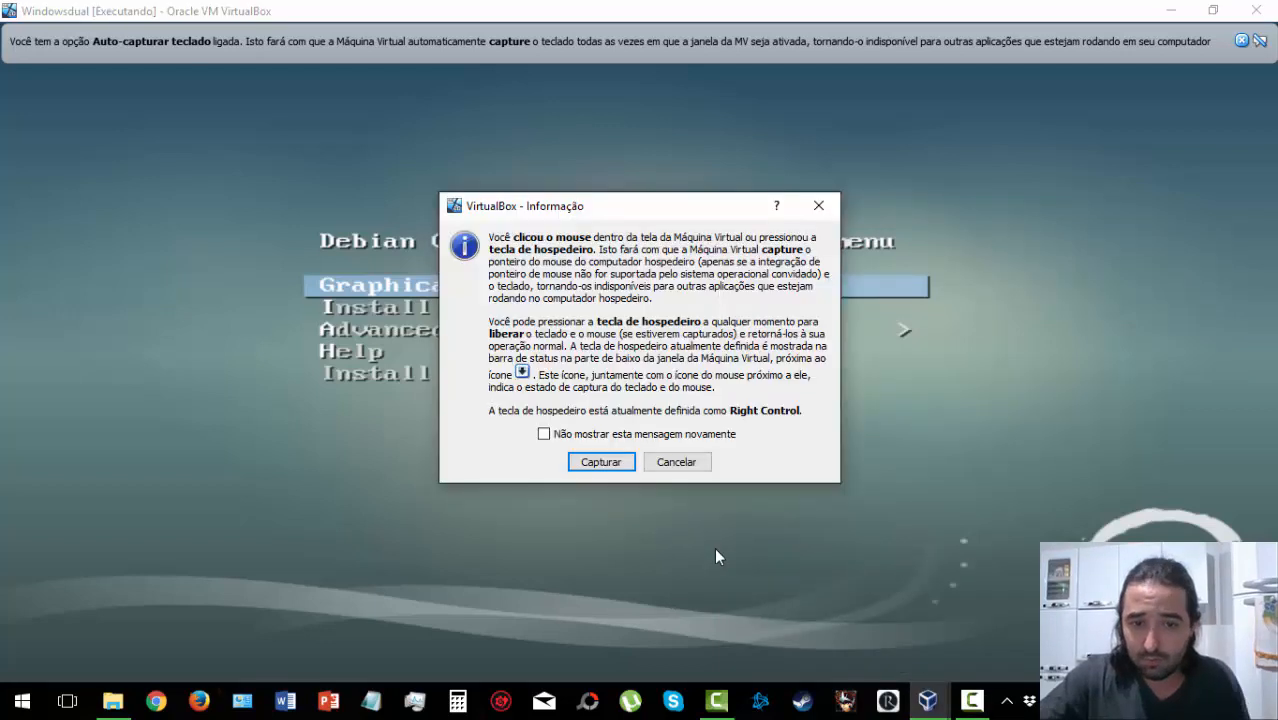
key("Return")
key("Down")
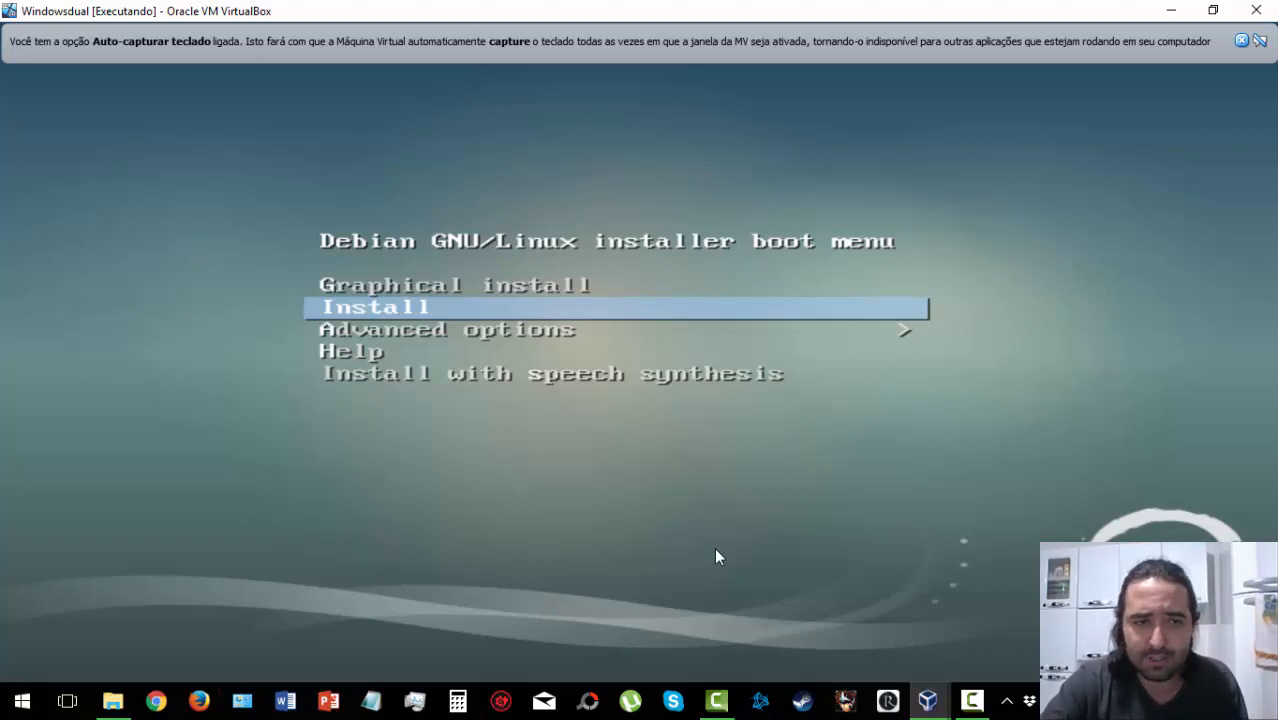
key("Return")
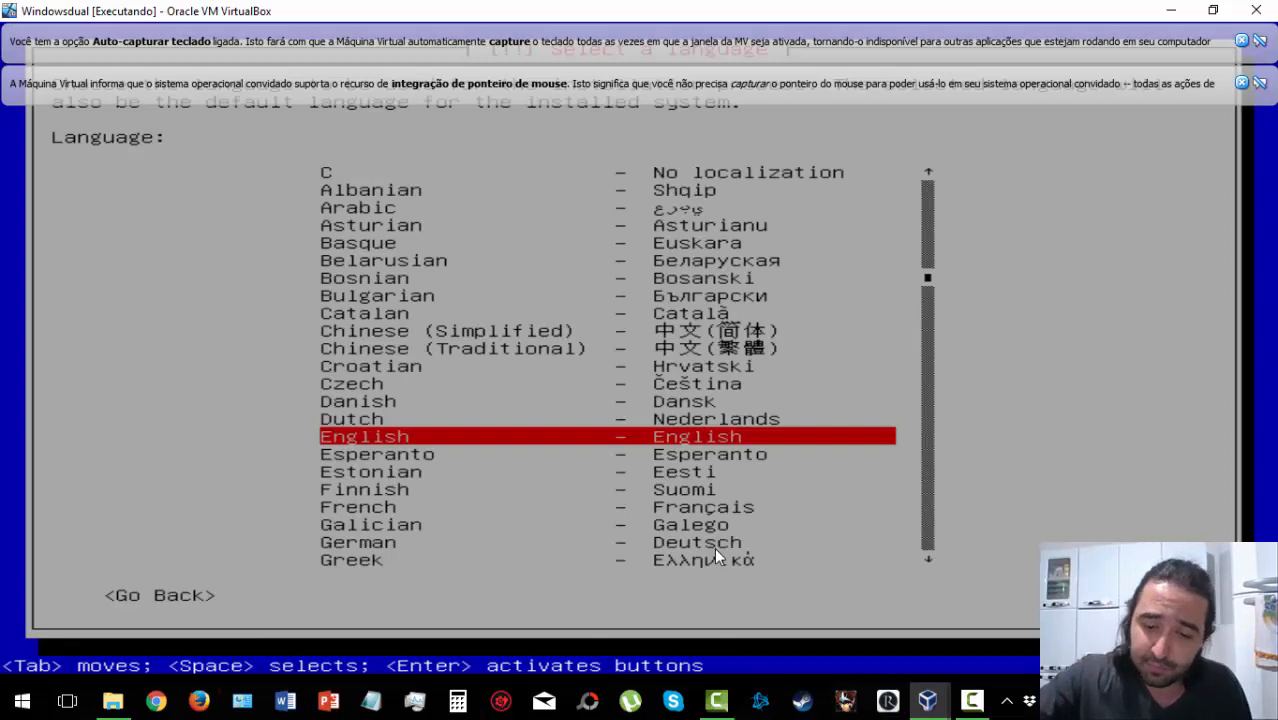
Select Portuguese (Brazil) as the language for the Debian installation.
key("Down")
key("Down")
key("Down")
key("Down")
key("Down")
key("Down")
key("Down")
key("Down")
key("Down")
key("Down")
key("Down")
key("Down")
key("Down")
key("Down")
key("Down")
key("Down")
key("Down")
key("Down")
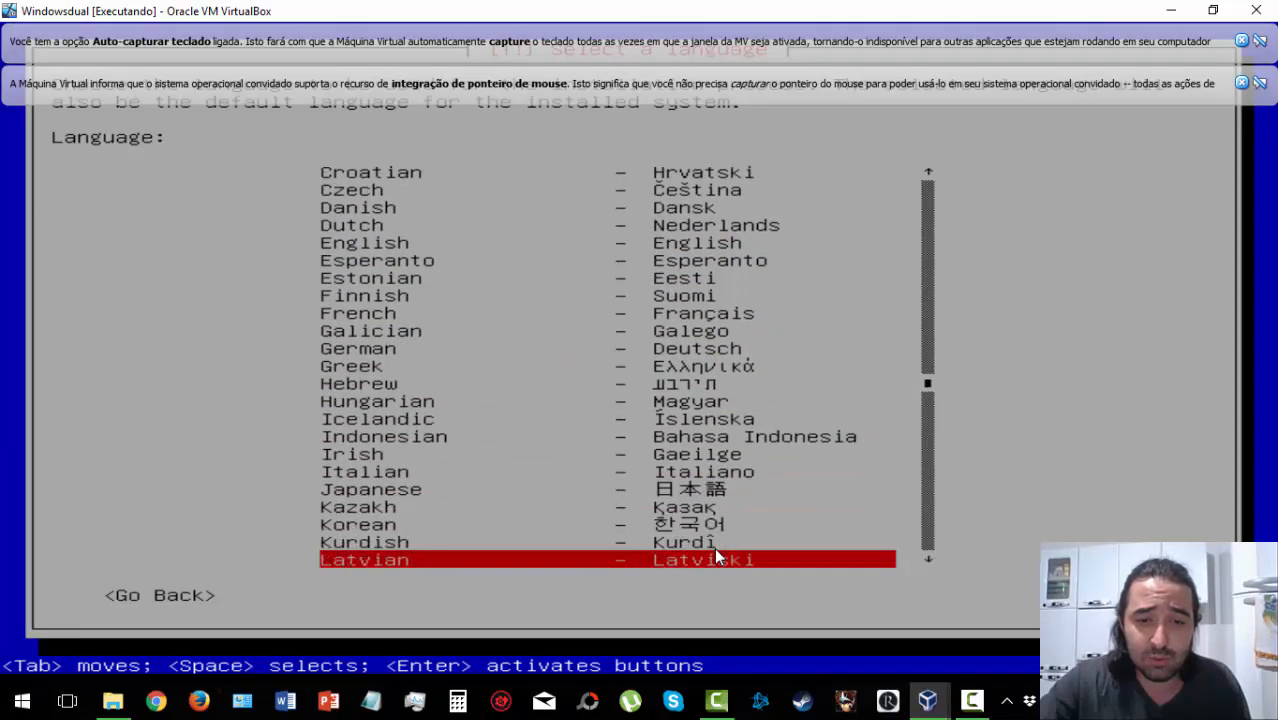
key("Down")
key("Down")
key("Down")
key("Down")
key("Down")
key("Down")
key("Down")
key("Down")
key("Down")
key("Down")
key("Down")
key("Down")
key("Down")
key("Down")
key("Down")
key("Up")
key("Up")
key("Up")
key("Up")
key("Up")
key("Up")
key("Up")
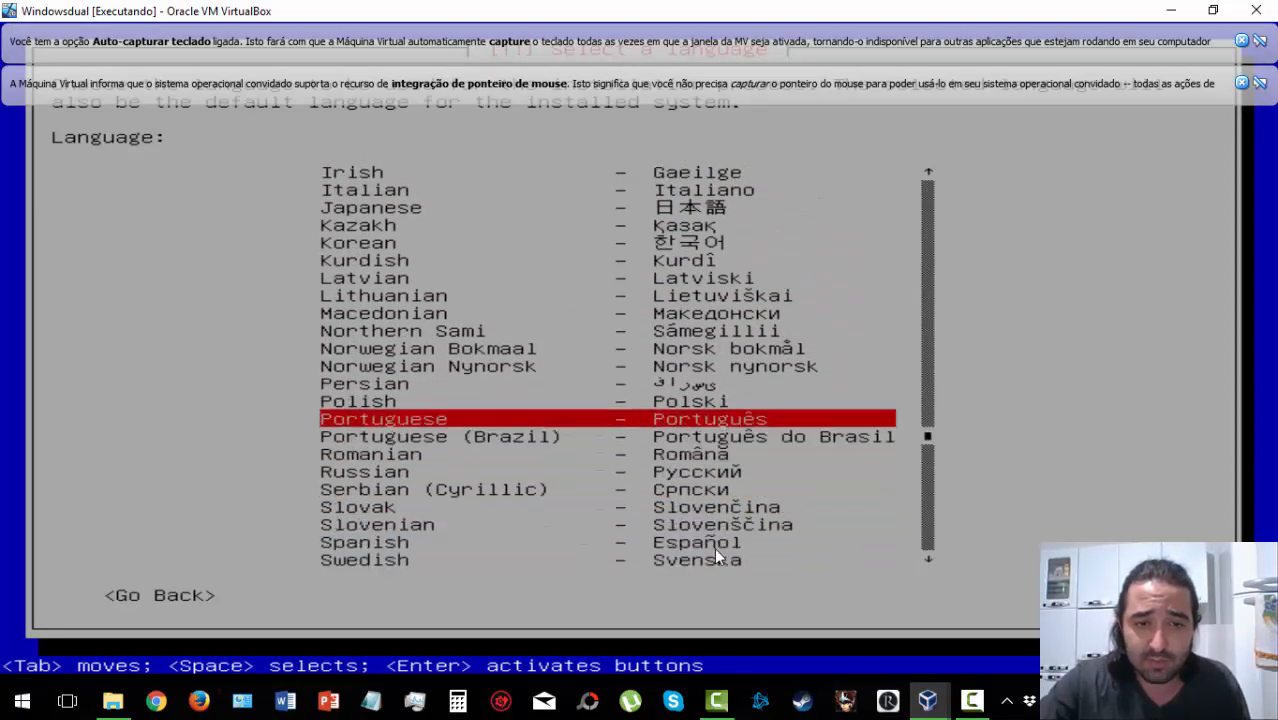
key("Down")
key("Return")
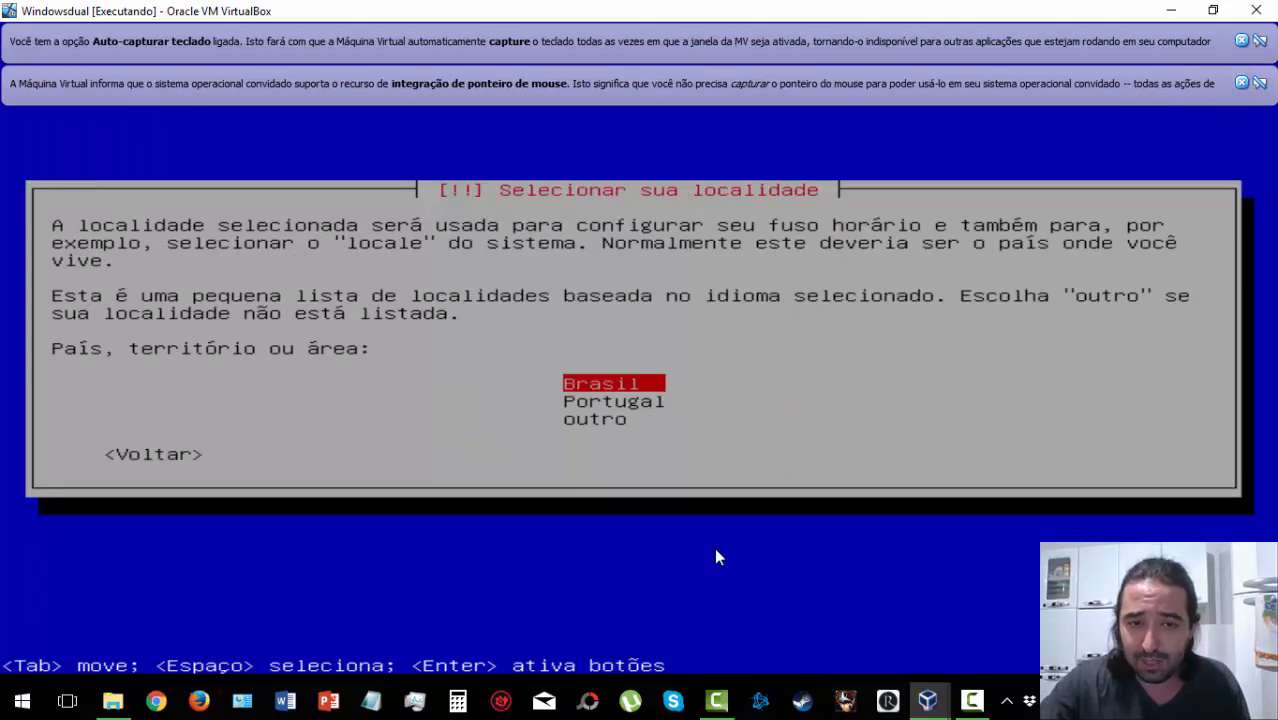
Choose Brasil as the location, keeping the next default, and dismiss the two virtual machine notices.
key("Return")
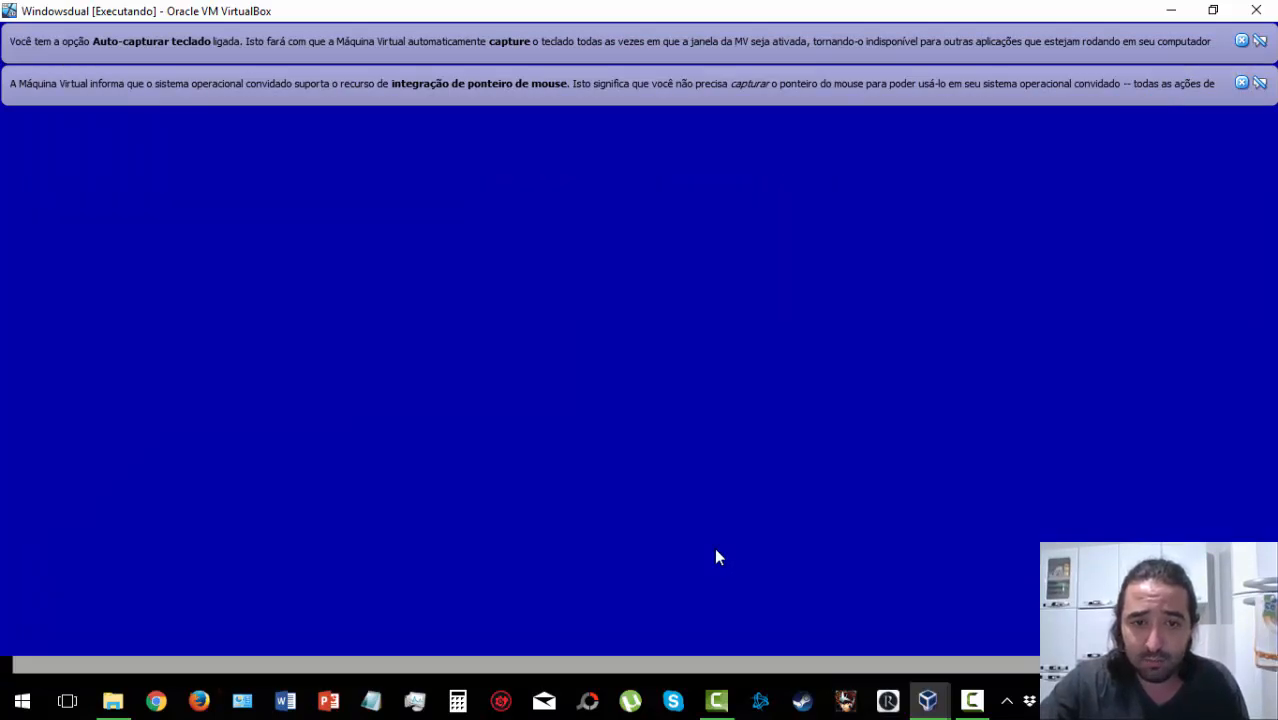
key("Return")
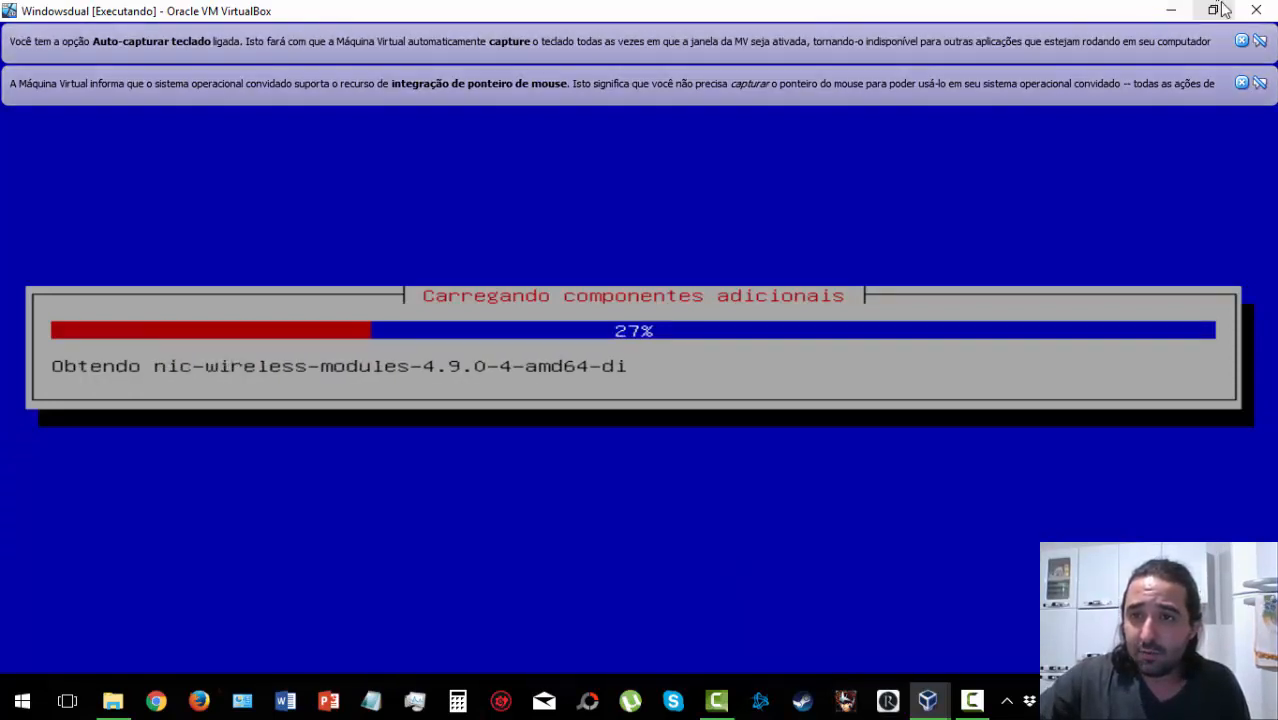
left_click(1241, 42)
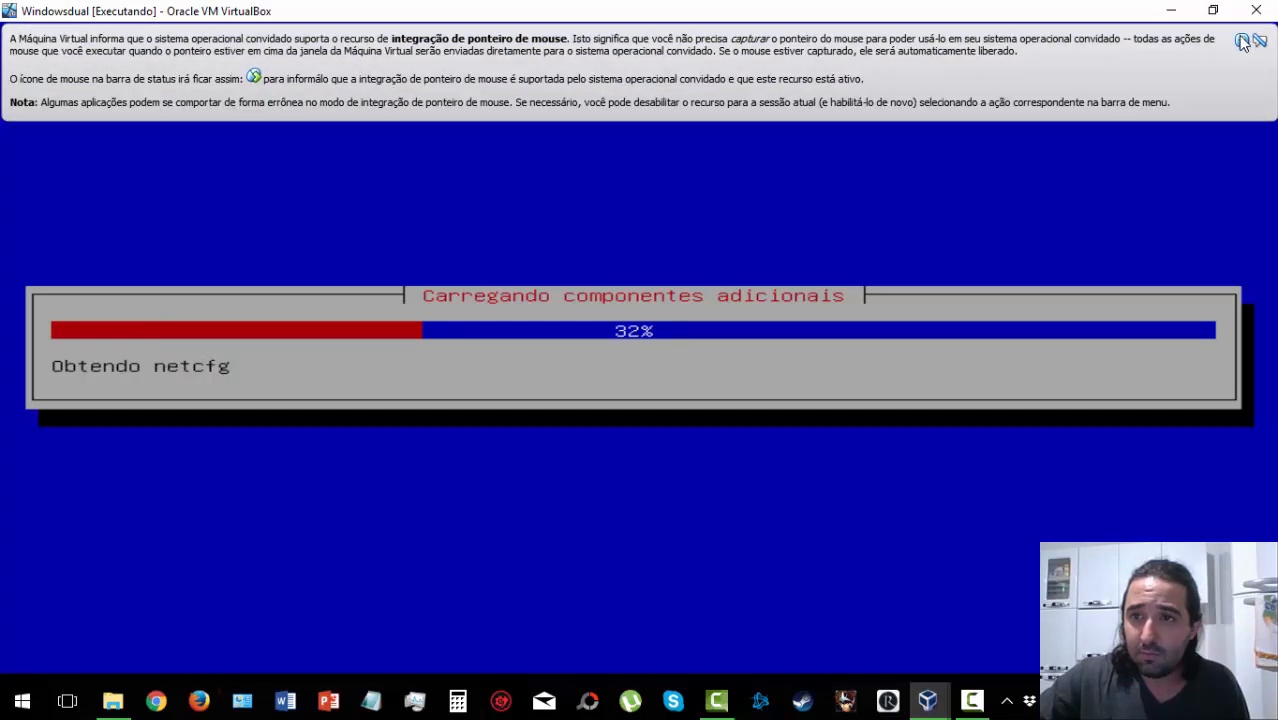
left_click(1241, 42)
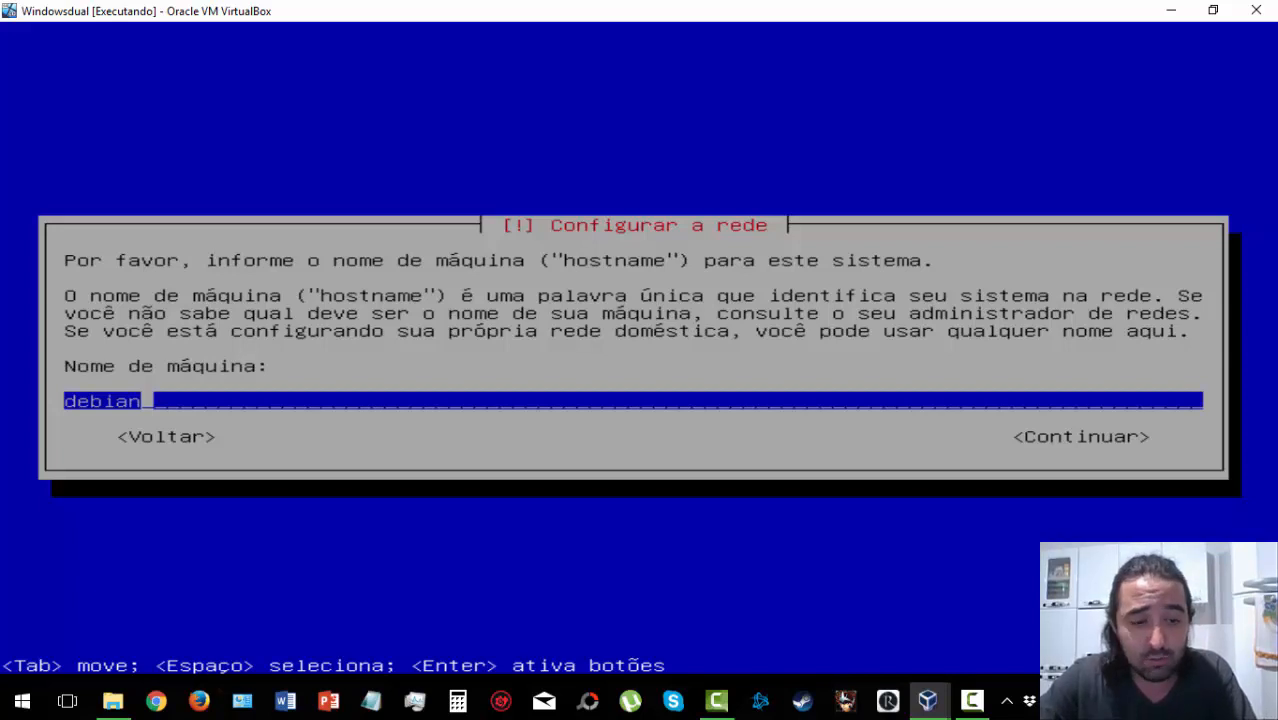
Keep debian as the hostname and leave the domain name blank in the network configuration.
key("Return")
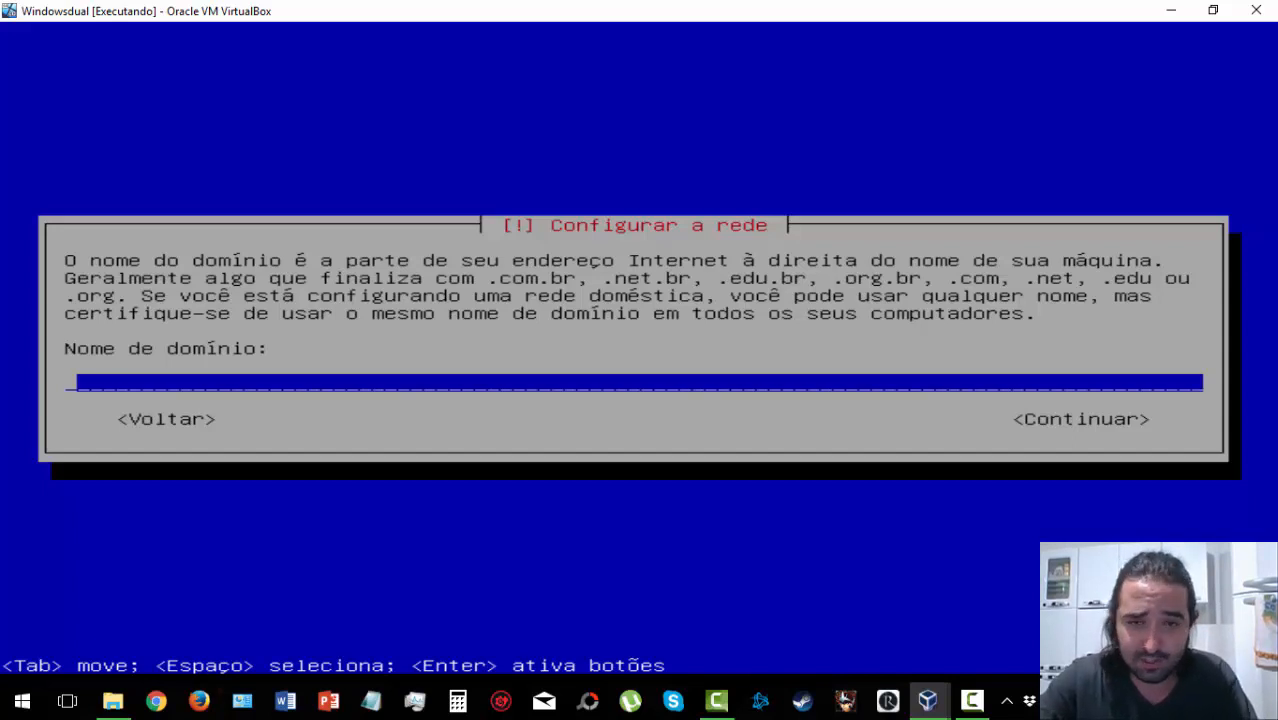
key("Return")
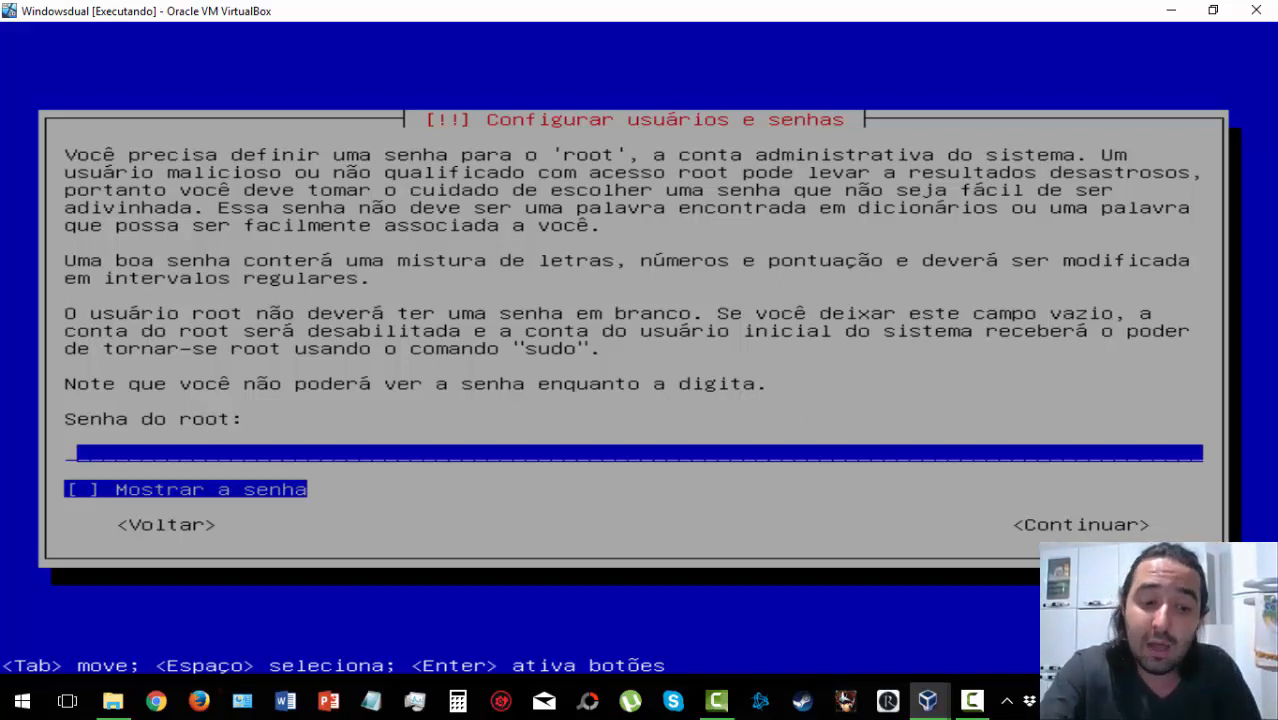
Set the root account password and enter it again for verification.
type("******")
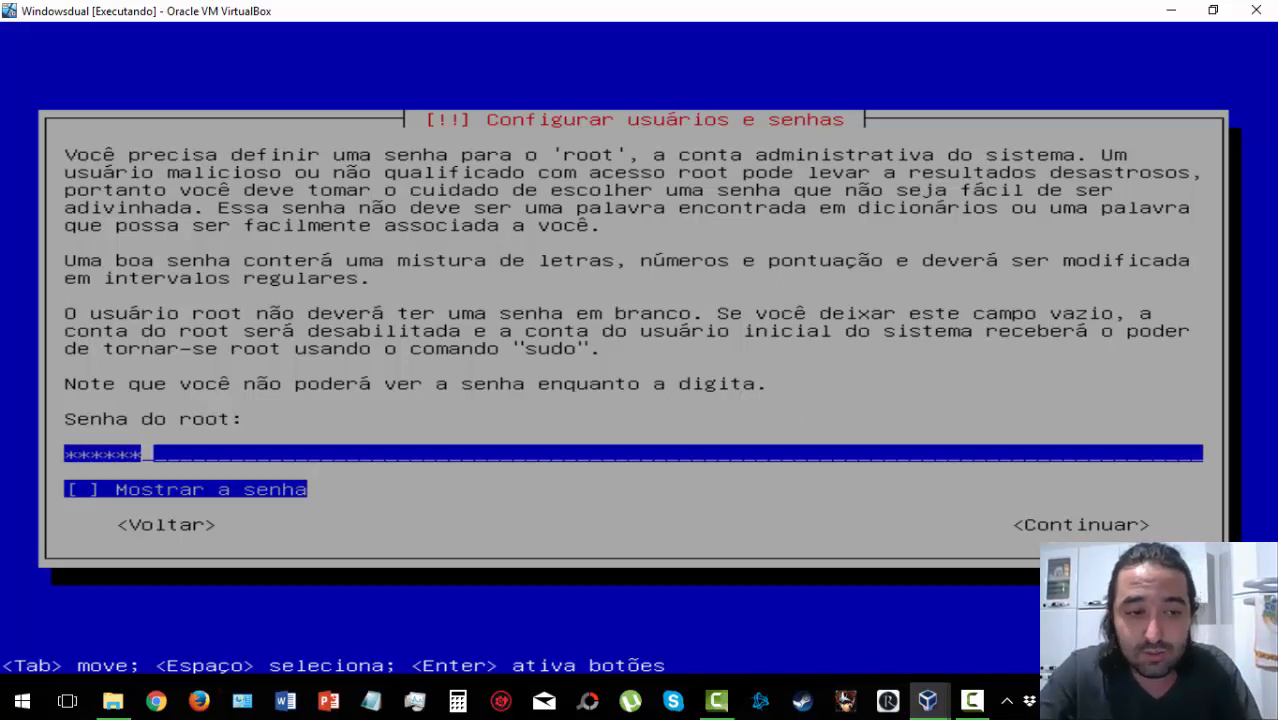
type("**")
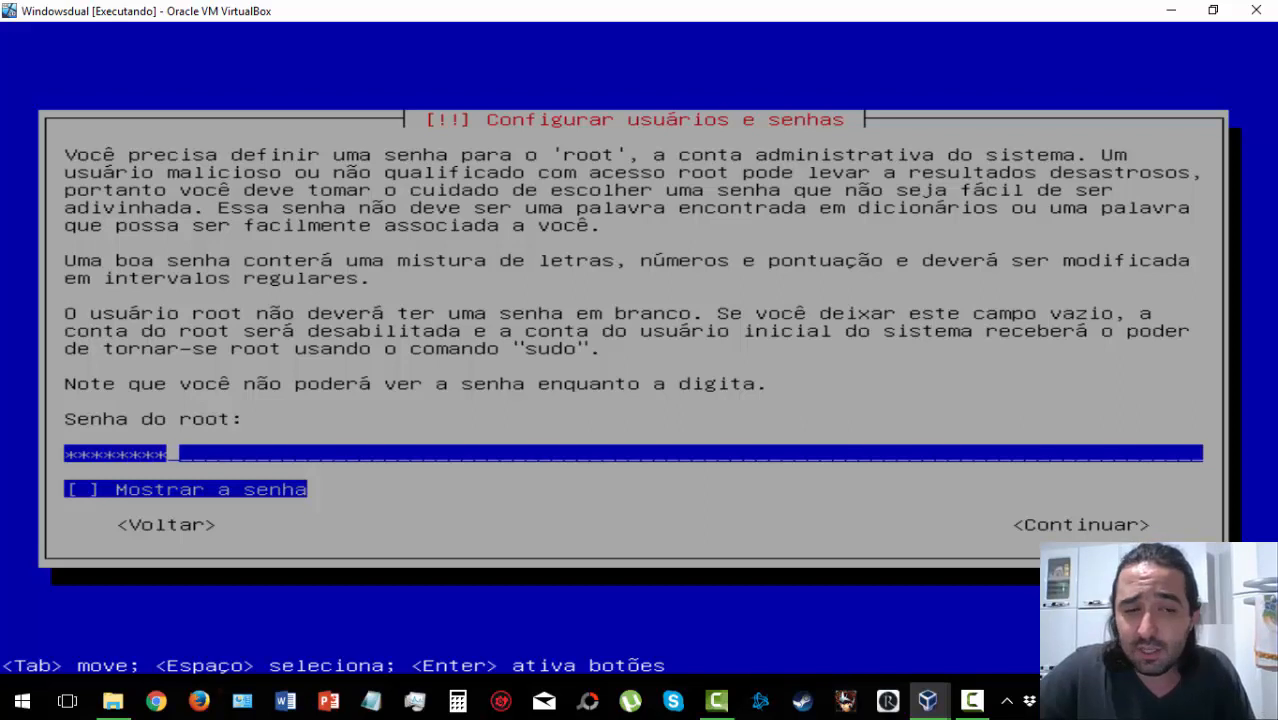
key("Tab")
key("Tab")
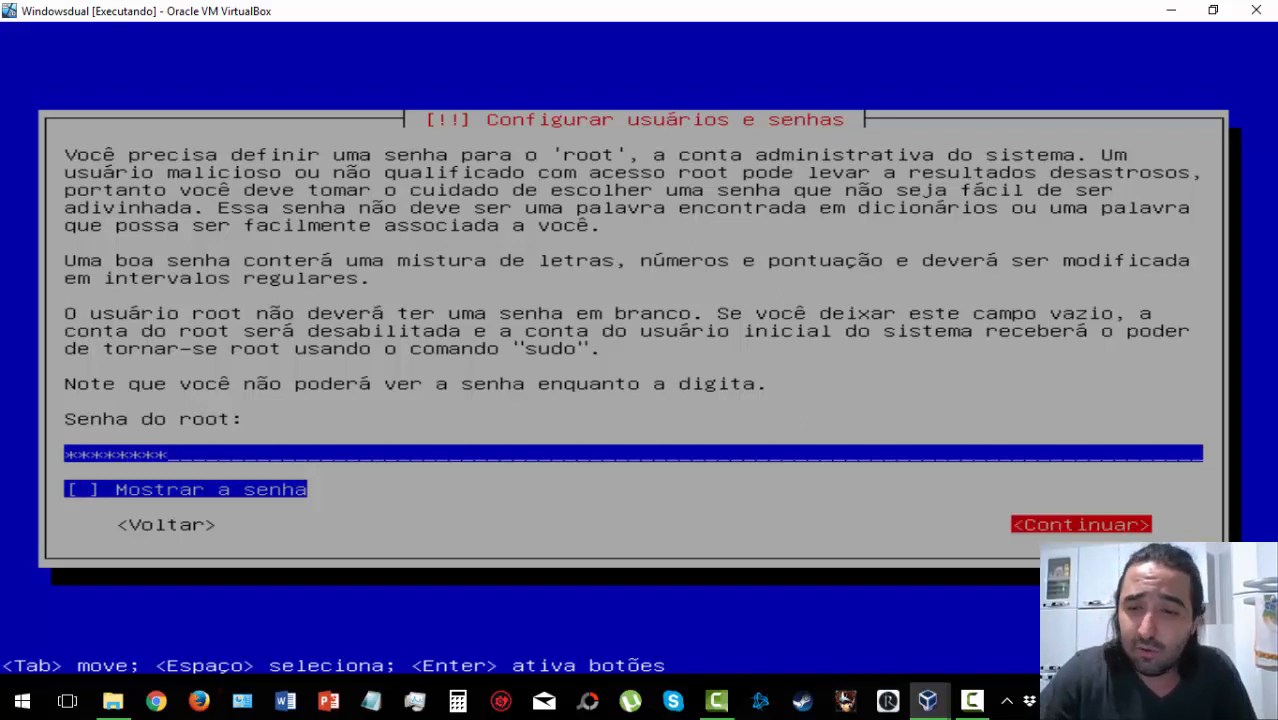
key("Return")
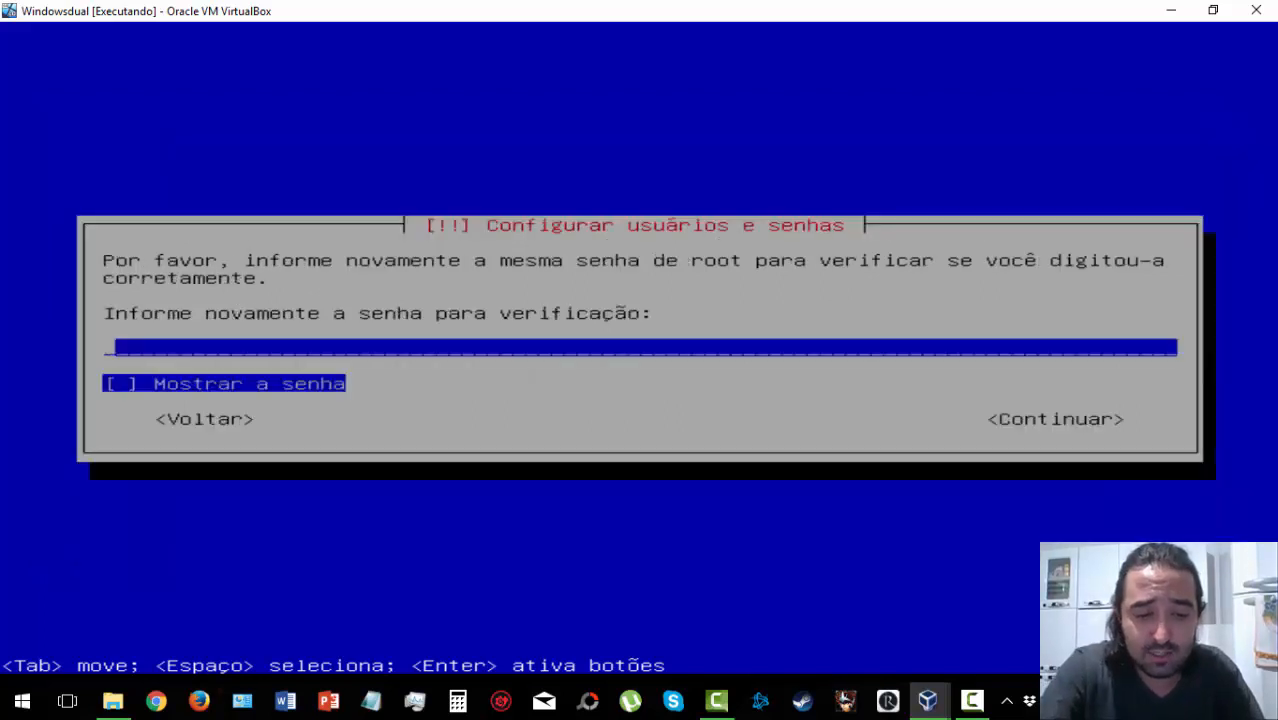
type("**********")
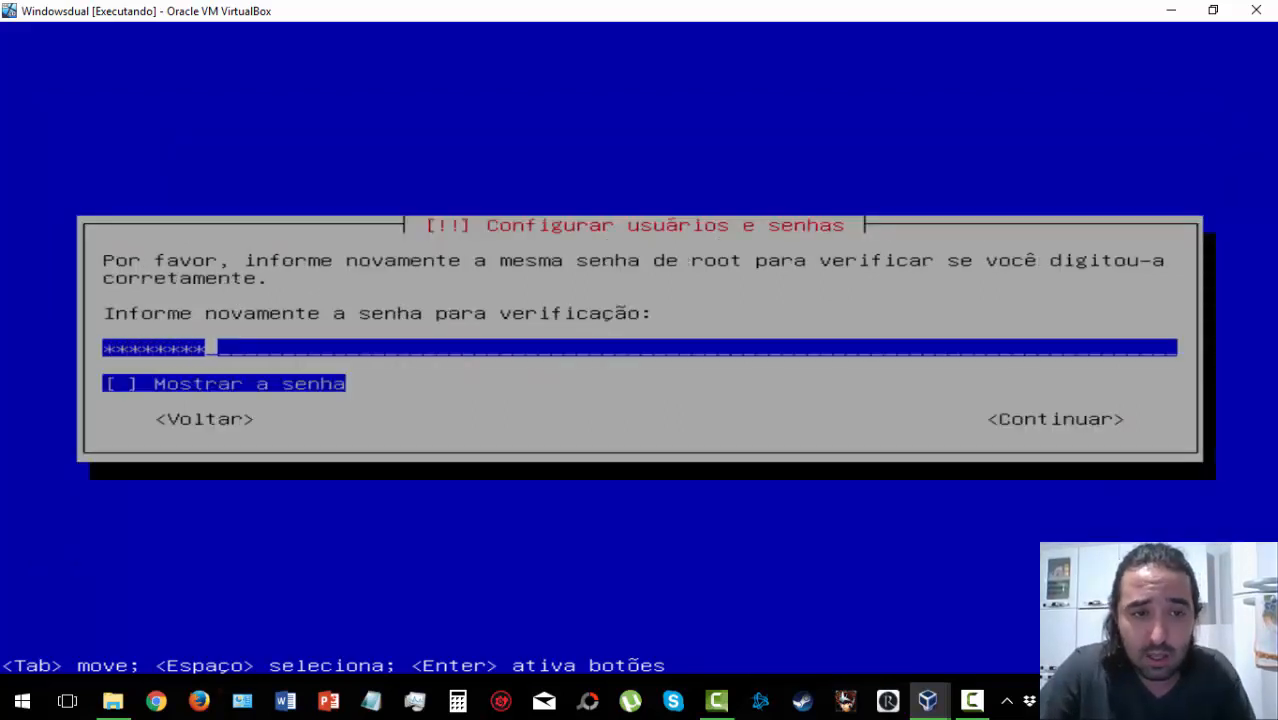
key("Return")
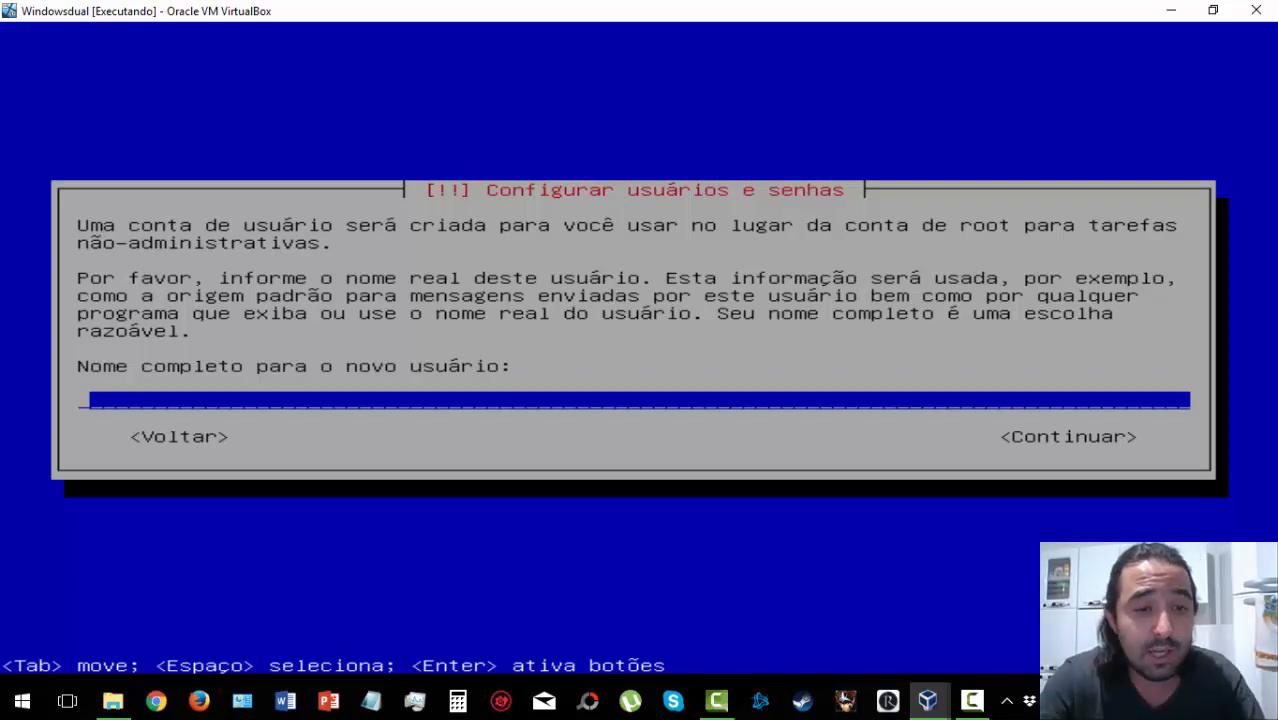
Enter the new user's full name and accept the suggested username for the account.
type("ca")
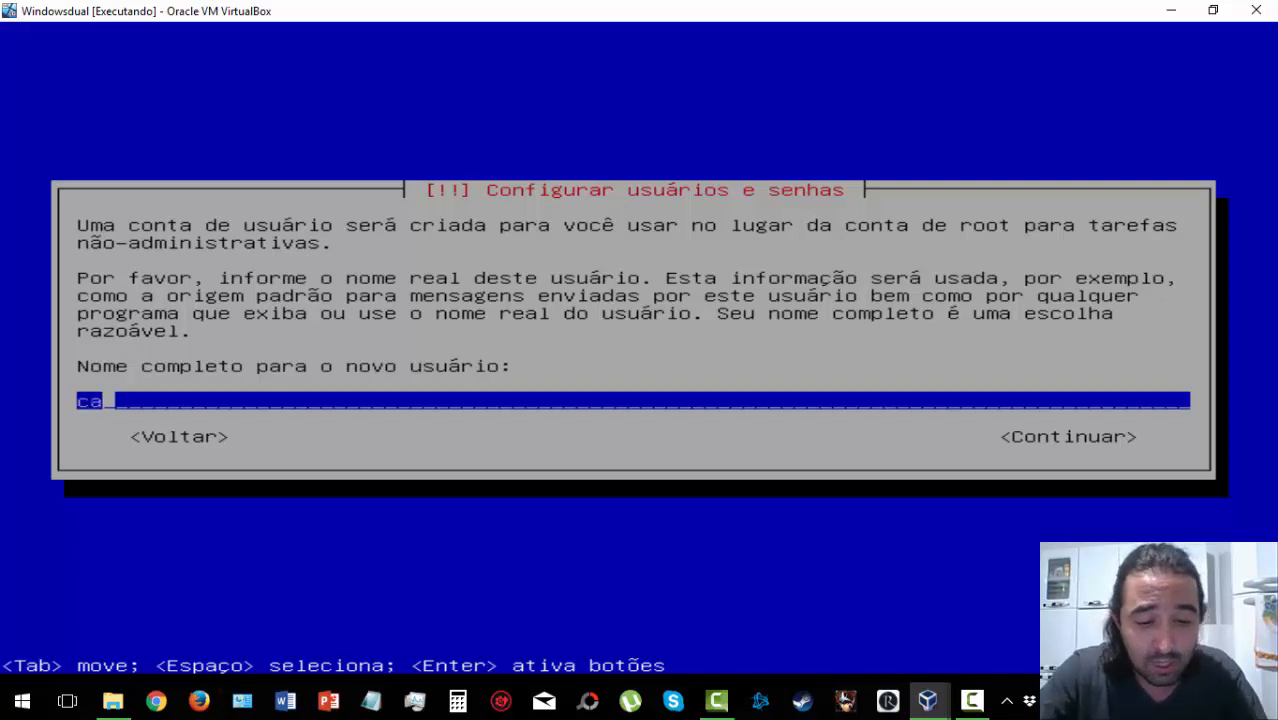
type("rlos")
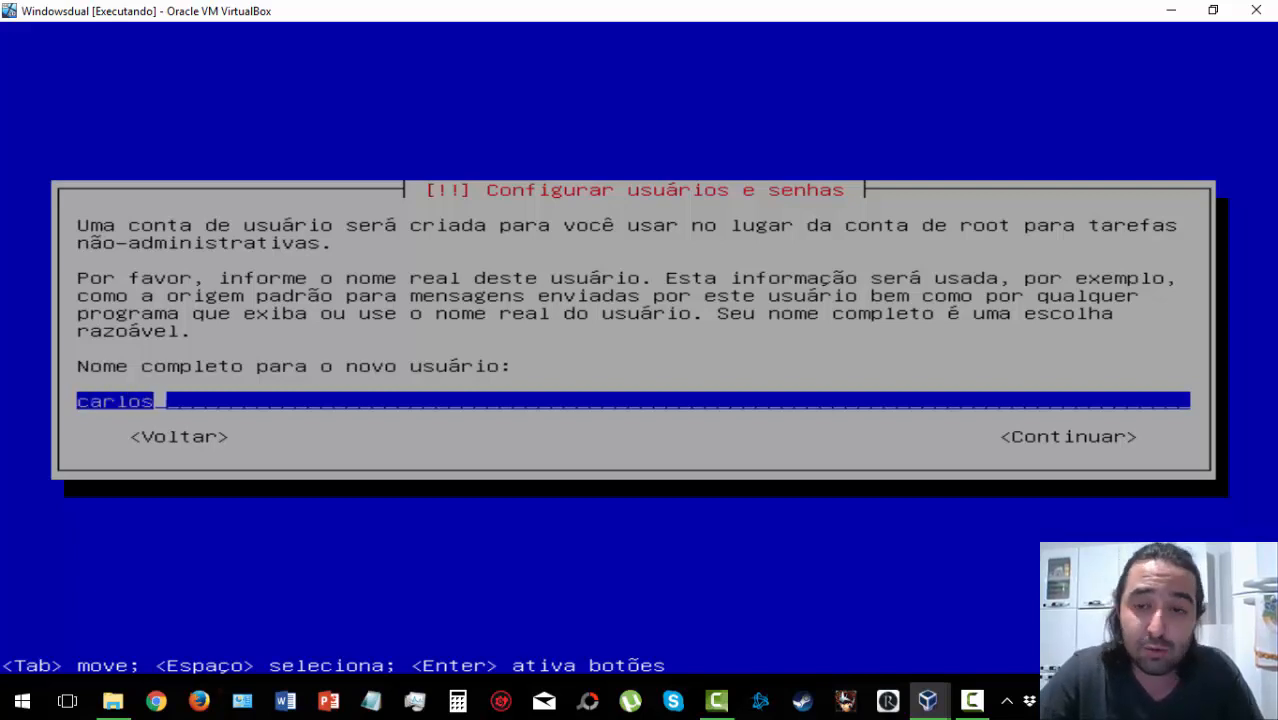
key("Return")
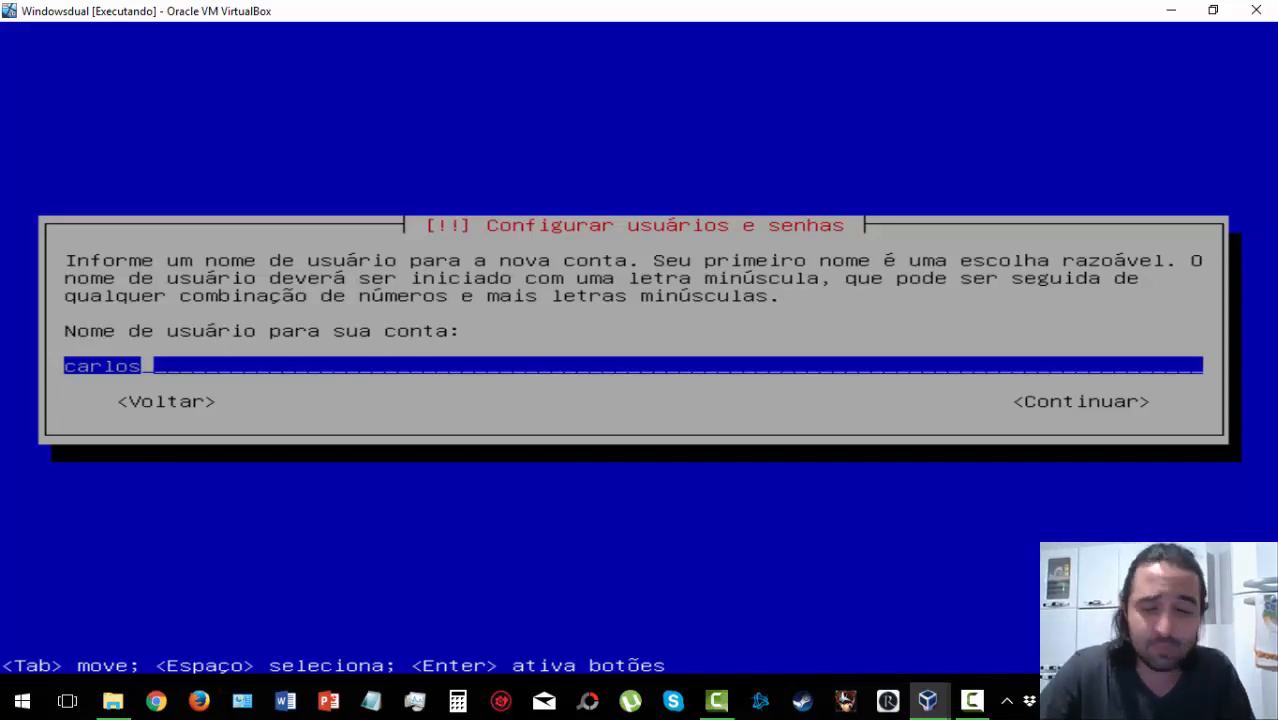
key("Return")
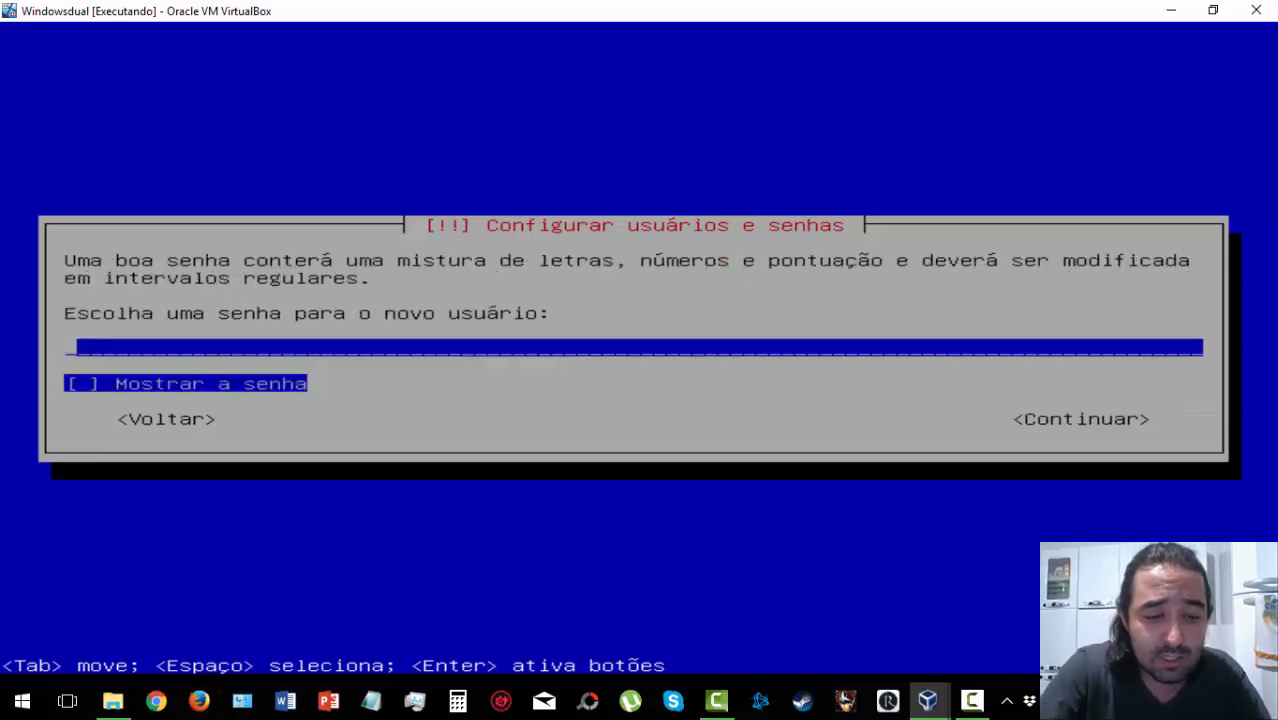
Set the new user's account password and enter it again for verification.
type("********")
key("Return")
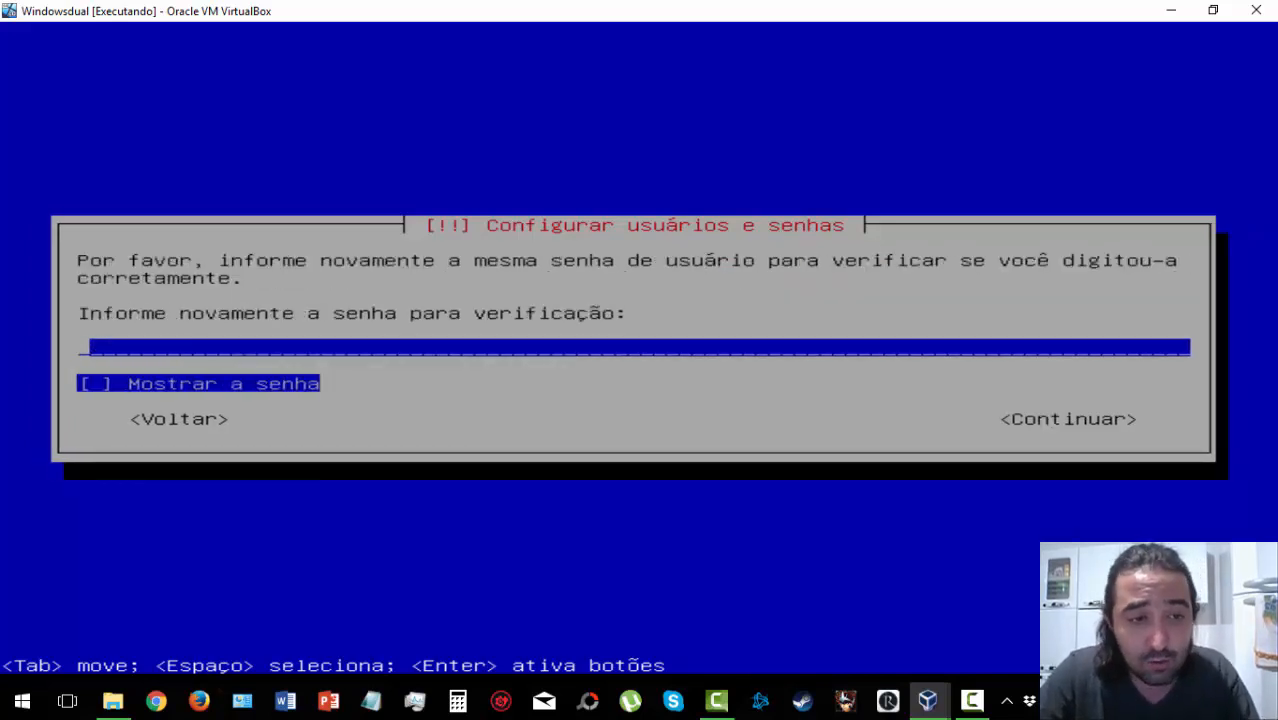
type("********")
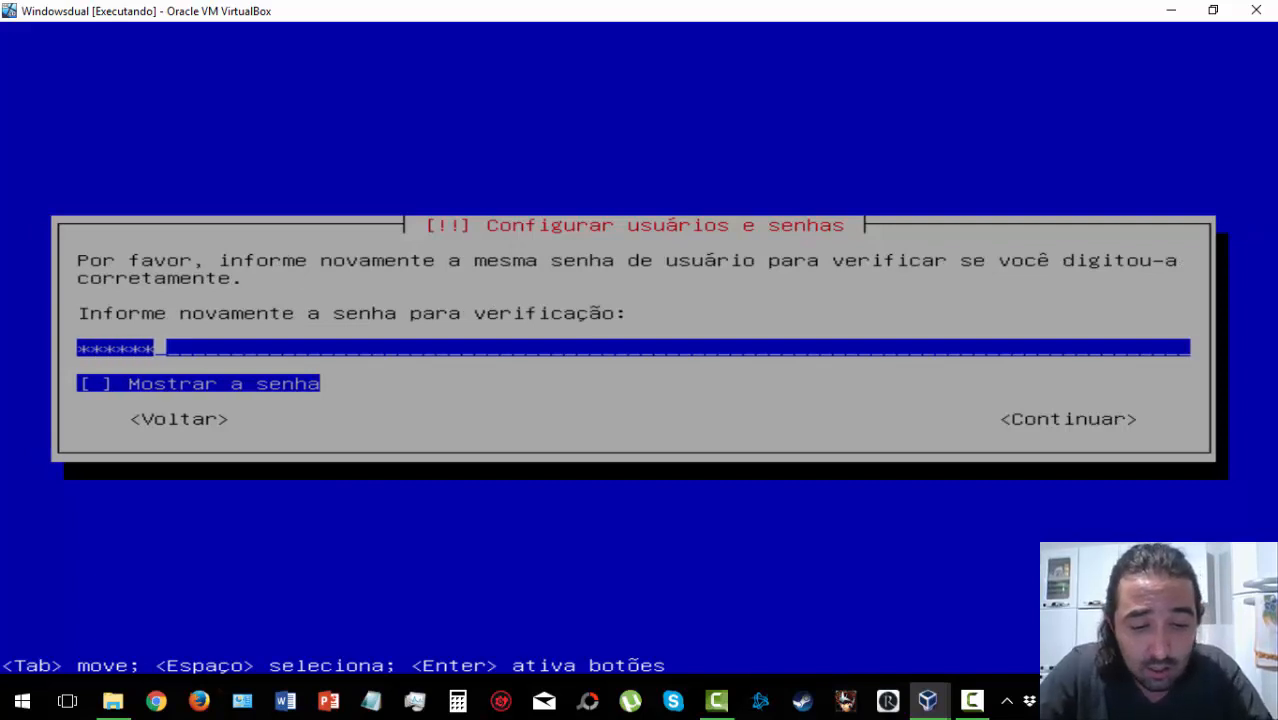
key("Return")
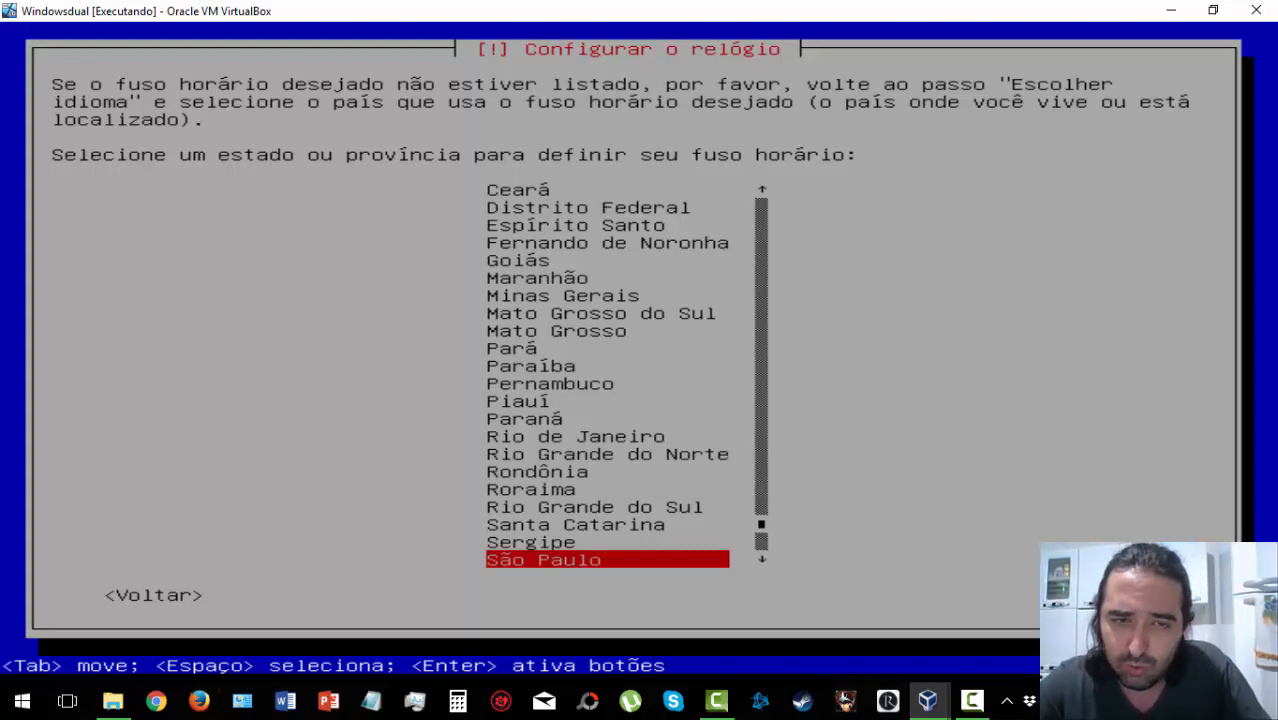
Choose Goiás as the state that defines the time zone.
key("Up")
key("Up")
key("Up")
key("Up")
key("Up")
key("Up")
key("Up")
key("Up")
key("Up")
key("Up")
key("Up")
key("Up")
key("Up")
key("Up")
key("Up")
key("Up")
key("Up")
key("Up")
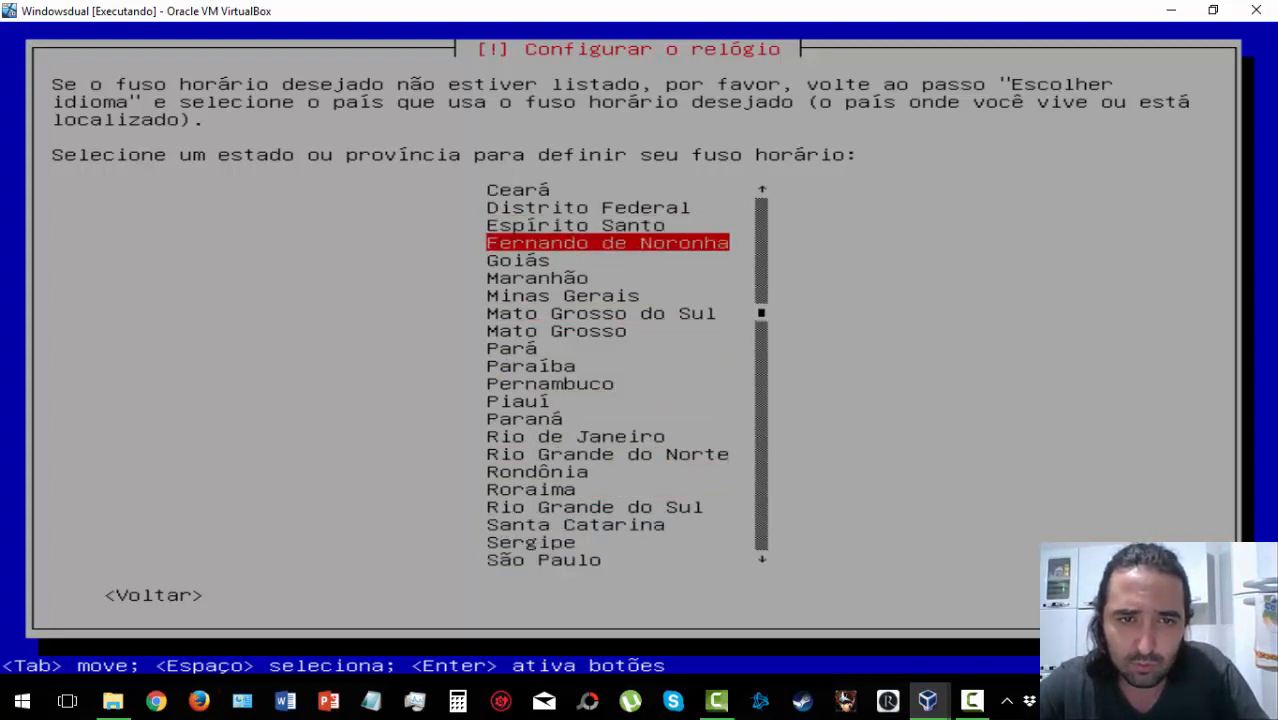
key("Down")
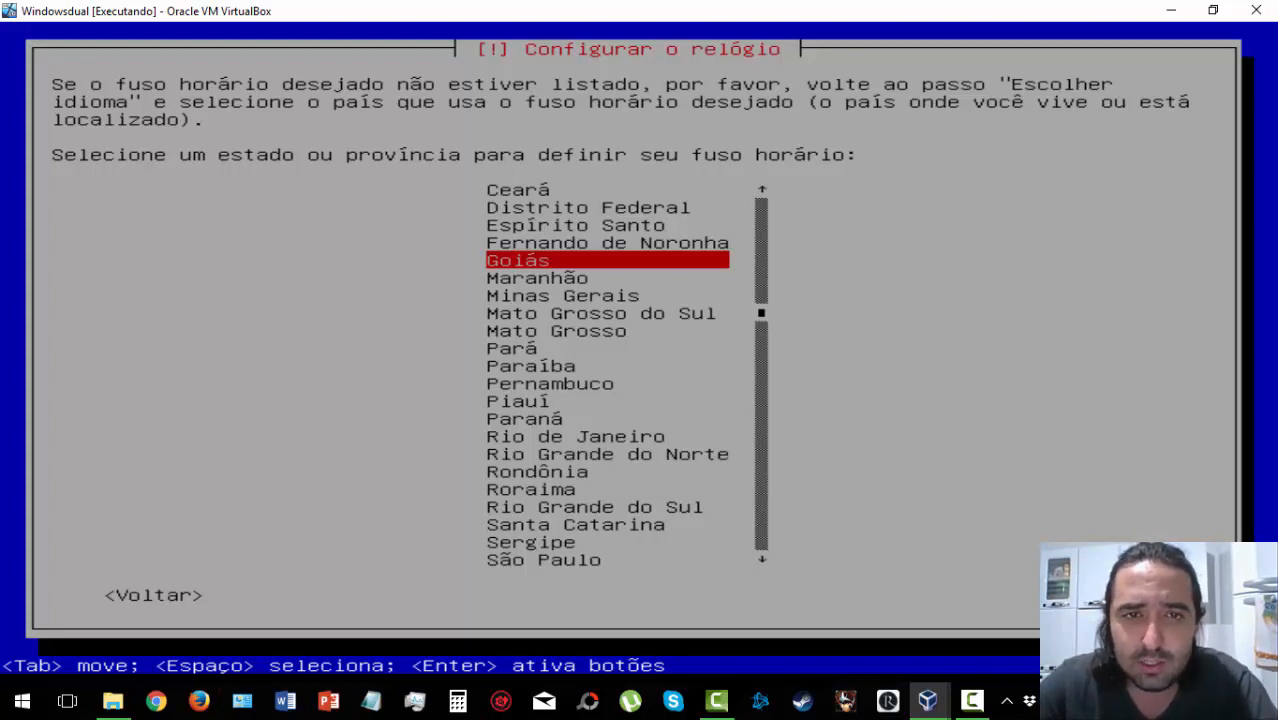
key("Return")
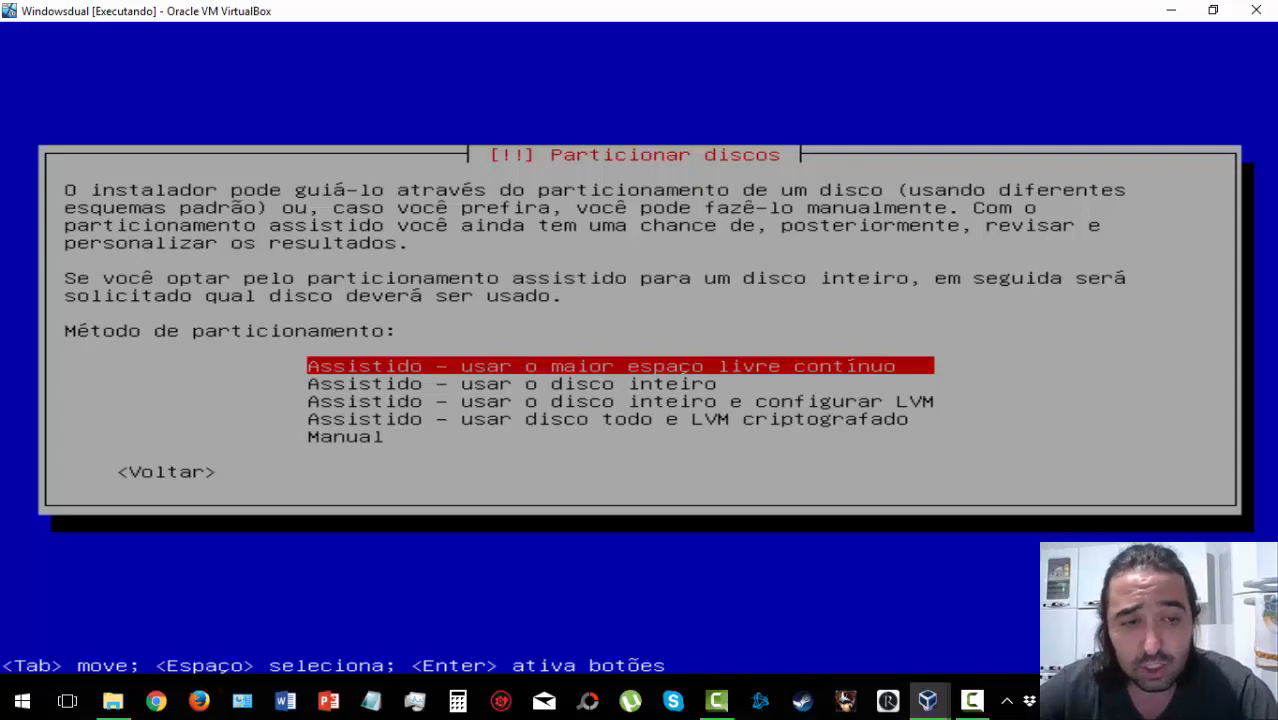
Choose Manual as the disk partitioning method.
key("Down")
key("Down")
key("Down")
key("Down")
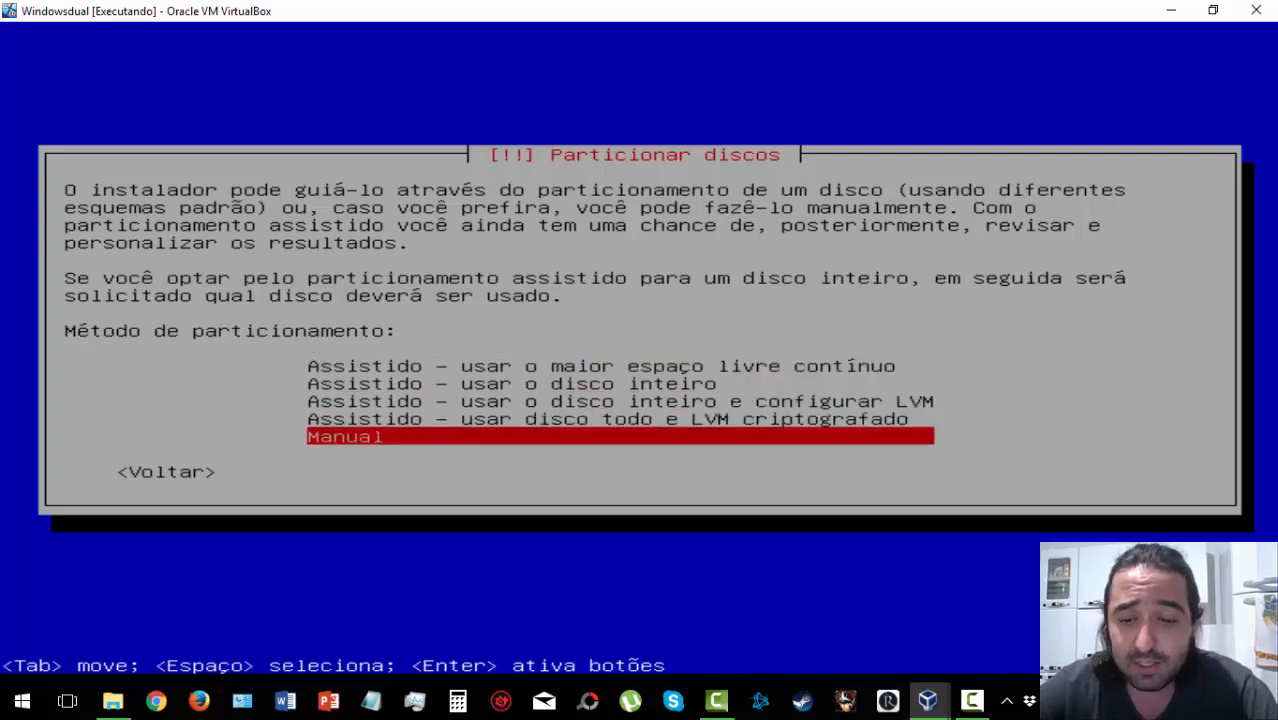
key("Up")
key("Up")
key("Up")
key("Up")
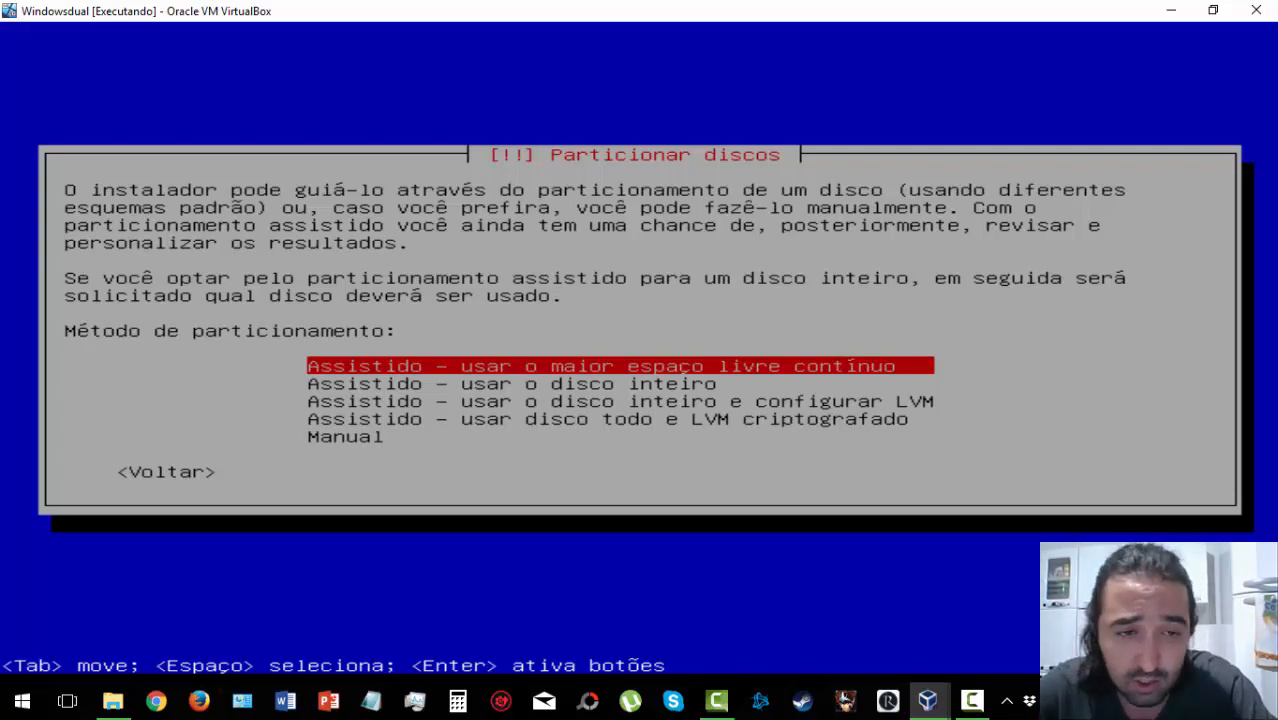
key("Down")
key("Down")
key("Down")
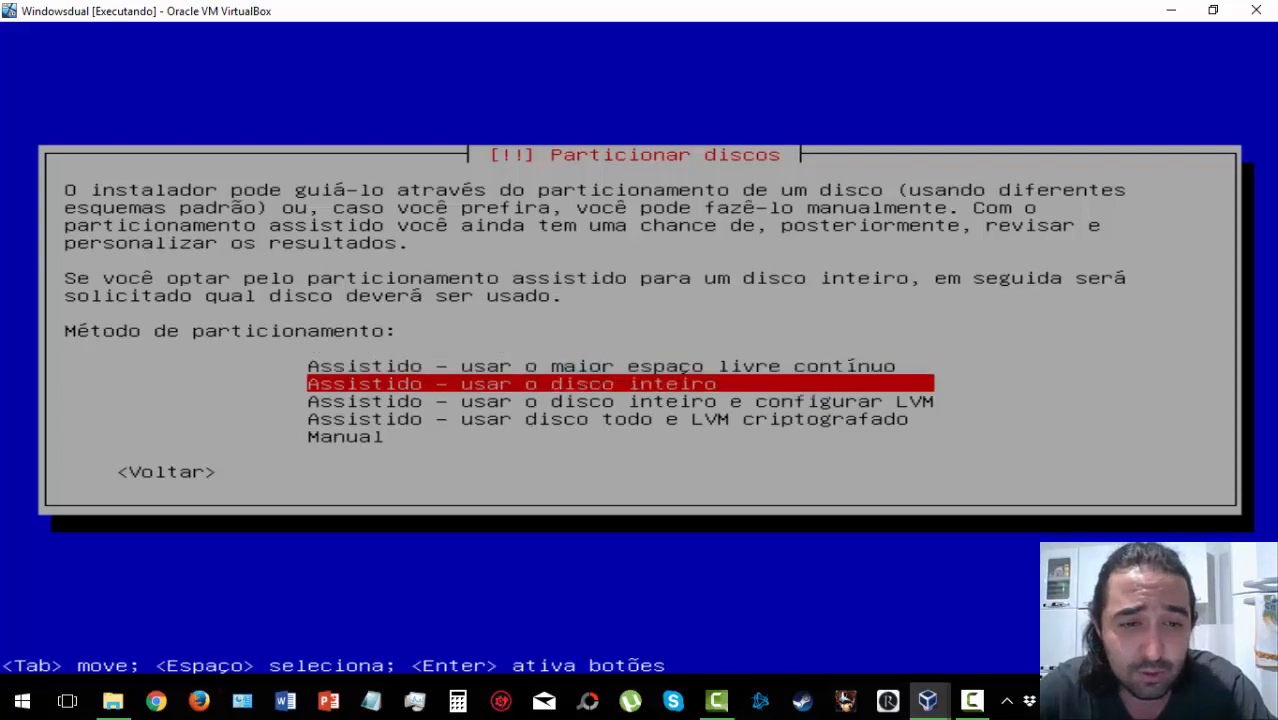
key("Down")
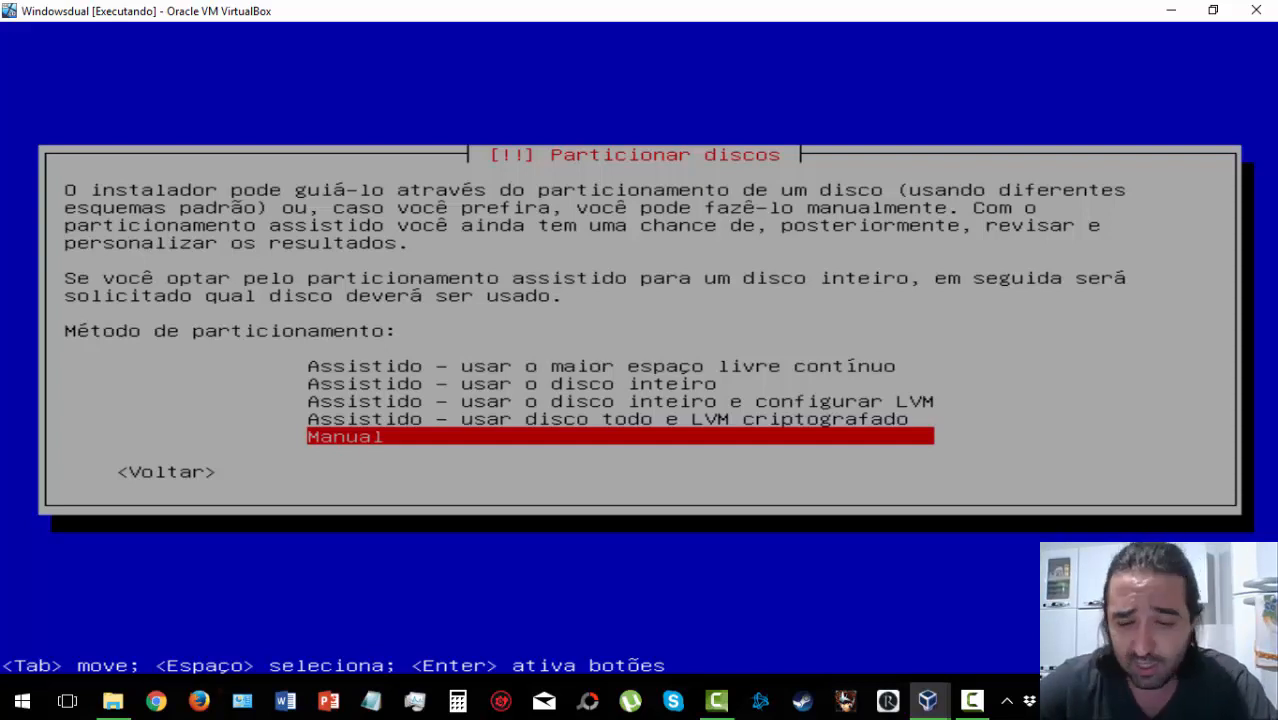
key("Return")
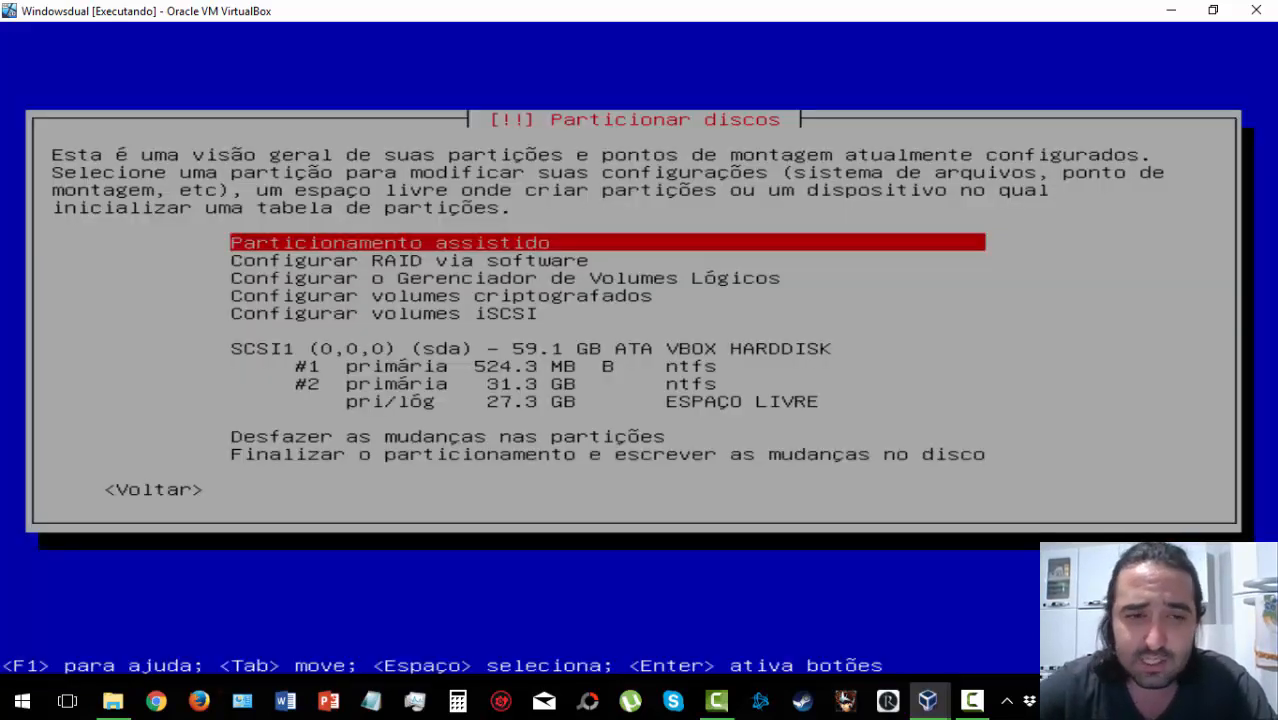
Examine the sda disk's two existing NTFS partitions and its free space in the partition overview, ending on the free space entry.
key("Down")
key("Down")
key("Down")
key("Down")
key("Down")
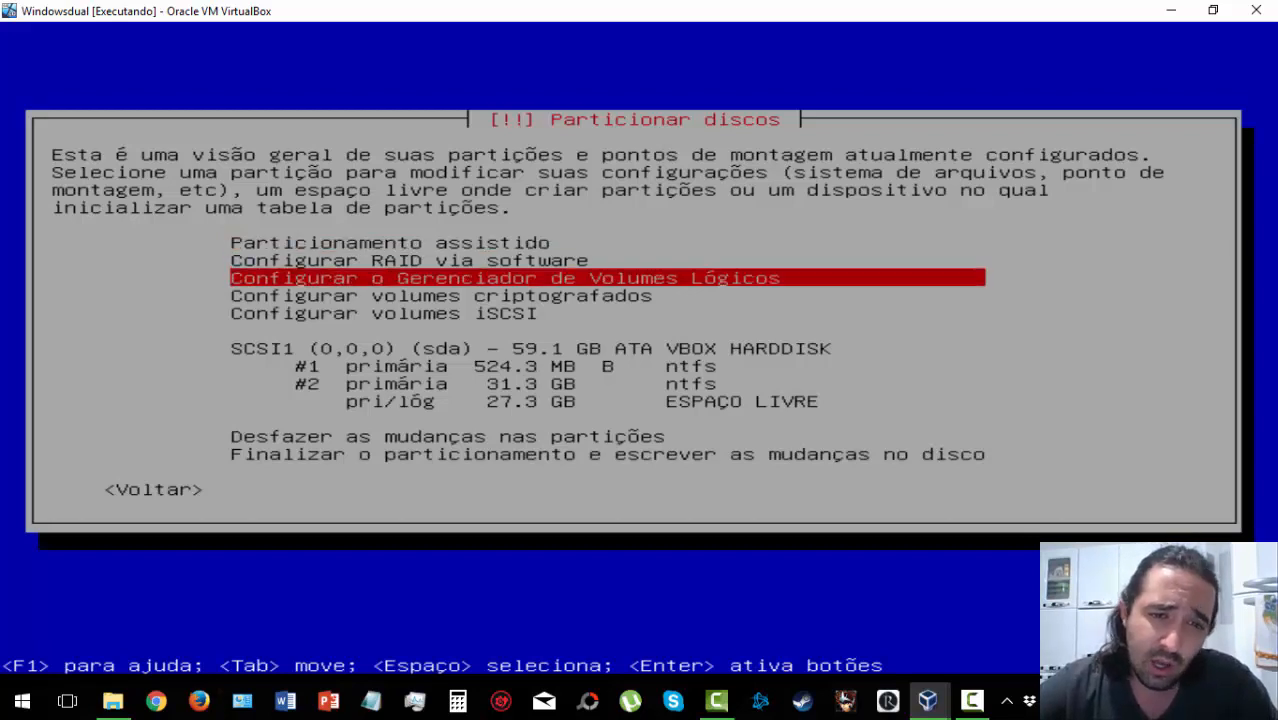
key("Down")
key("Down")
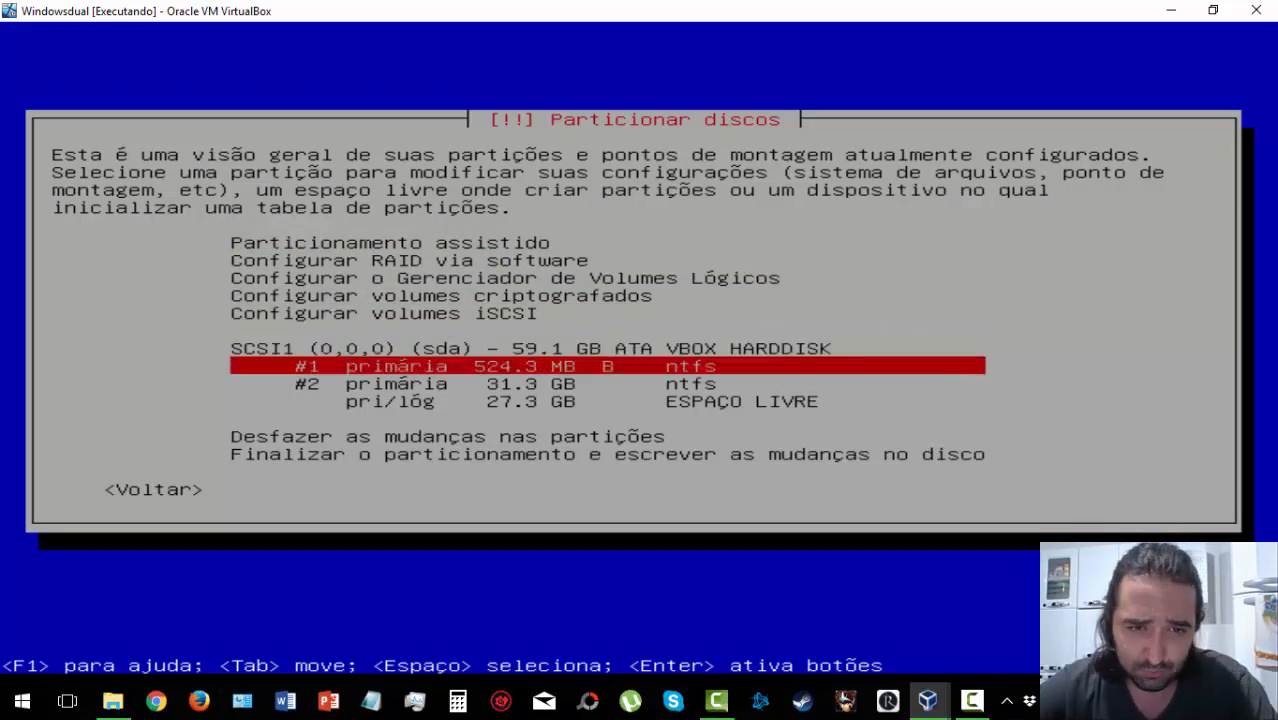
key("Down")
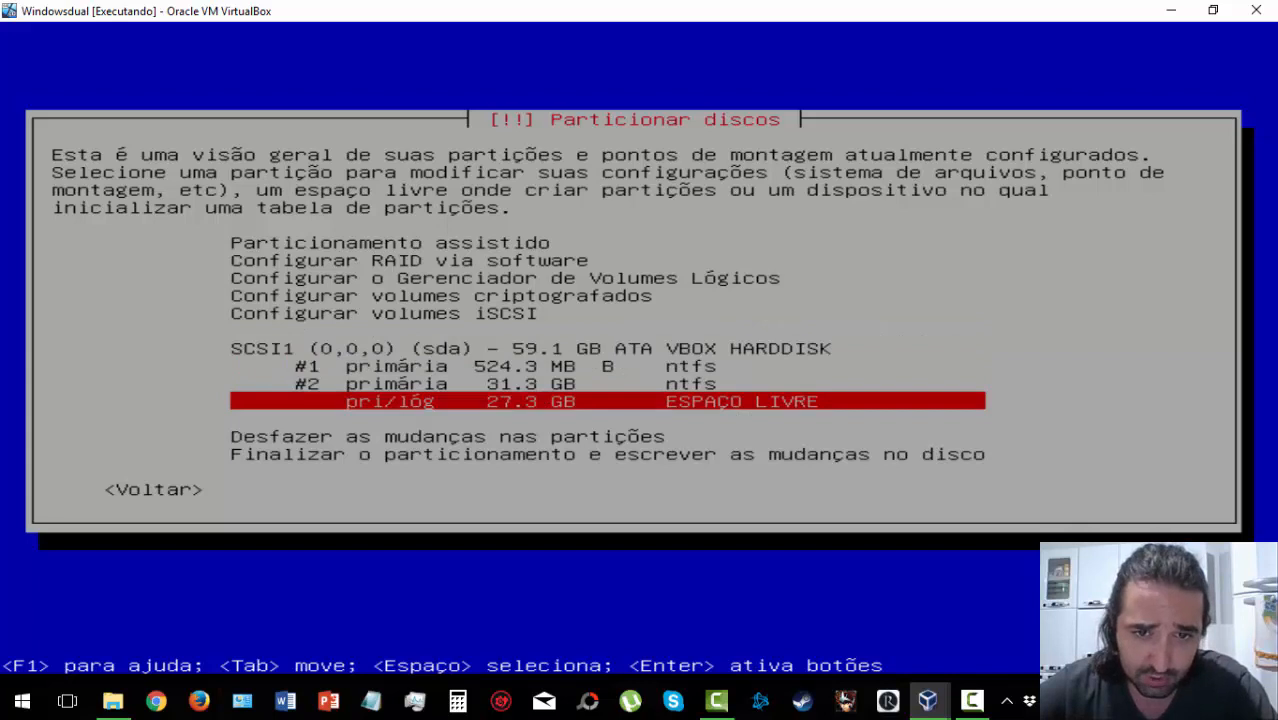
key("Up")
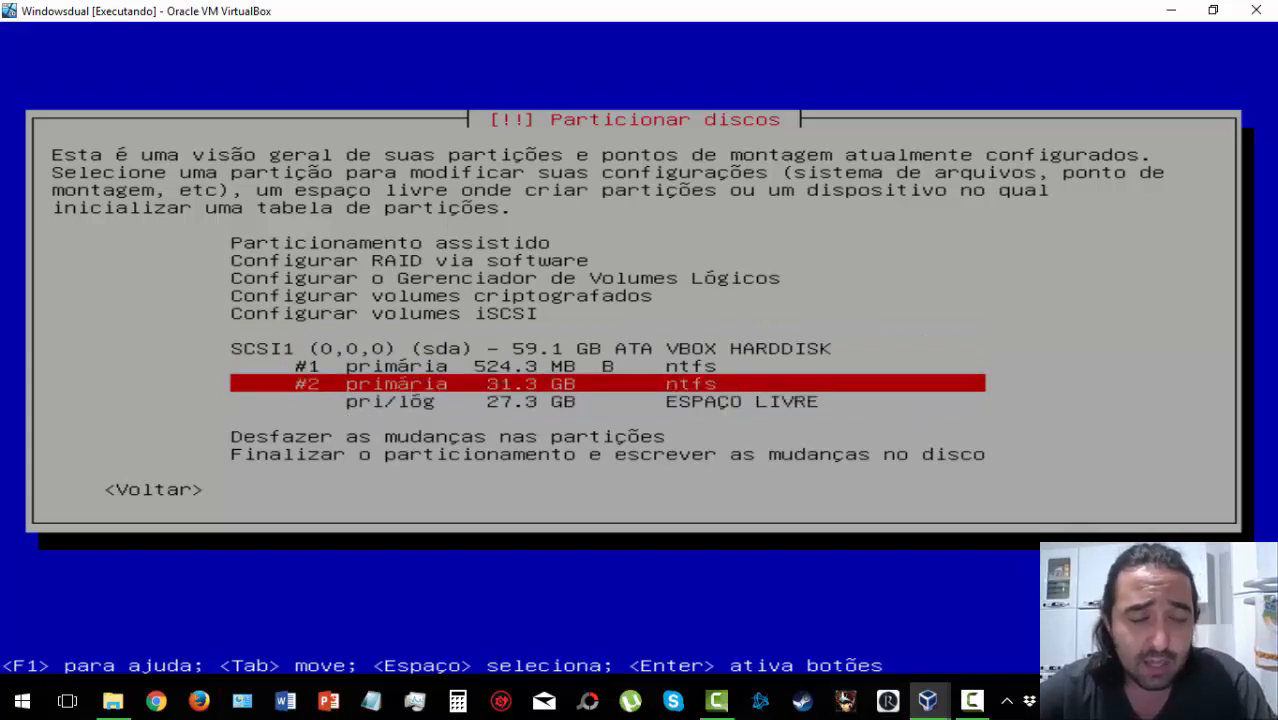
key("Up")
key("Up")
key("Up")
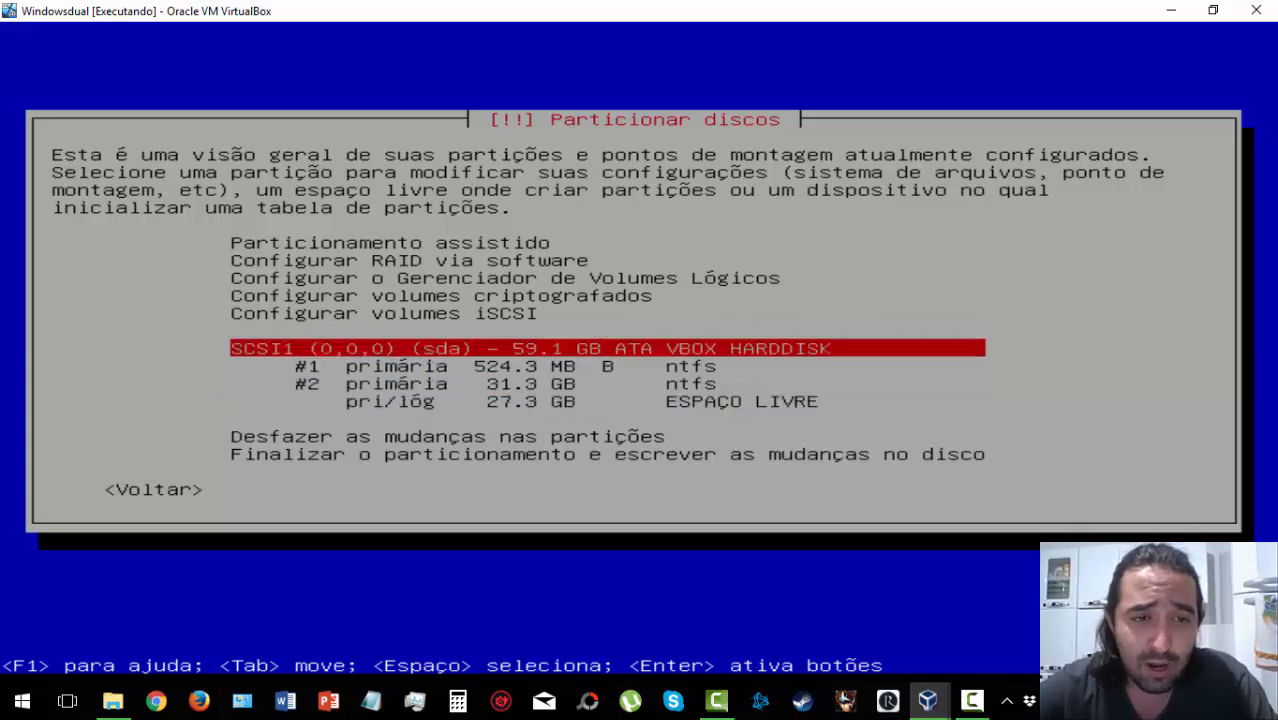
key("Down")
key("Down")
key("Up")
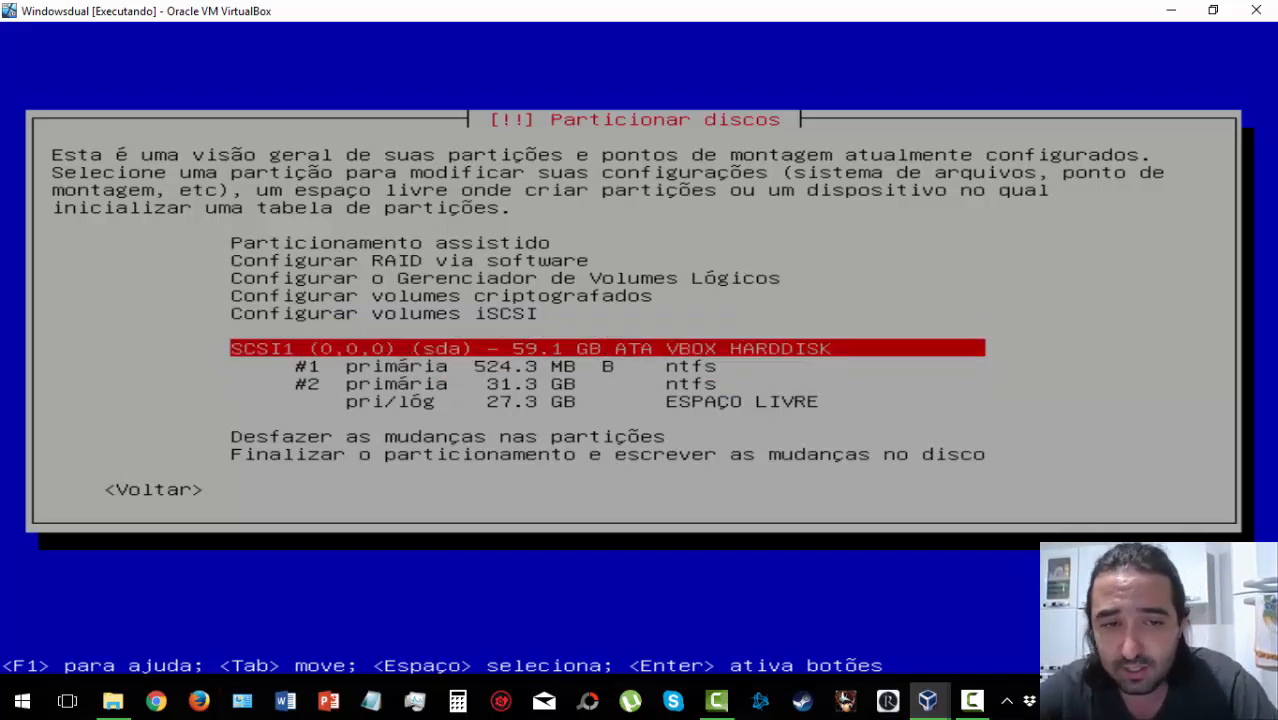
key("Down")
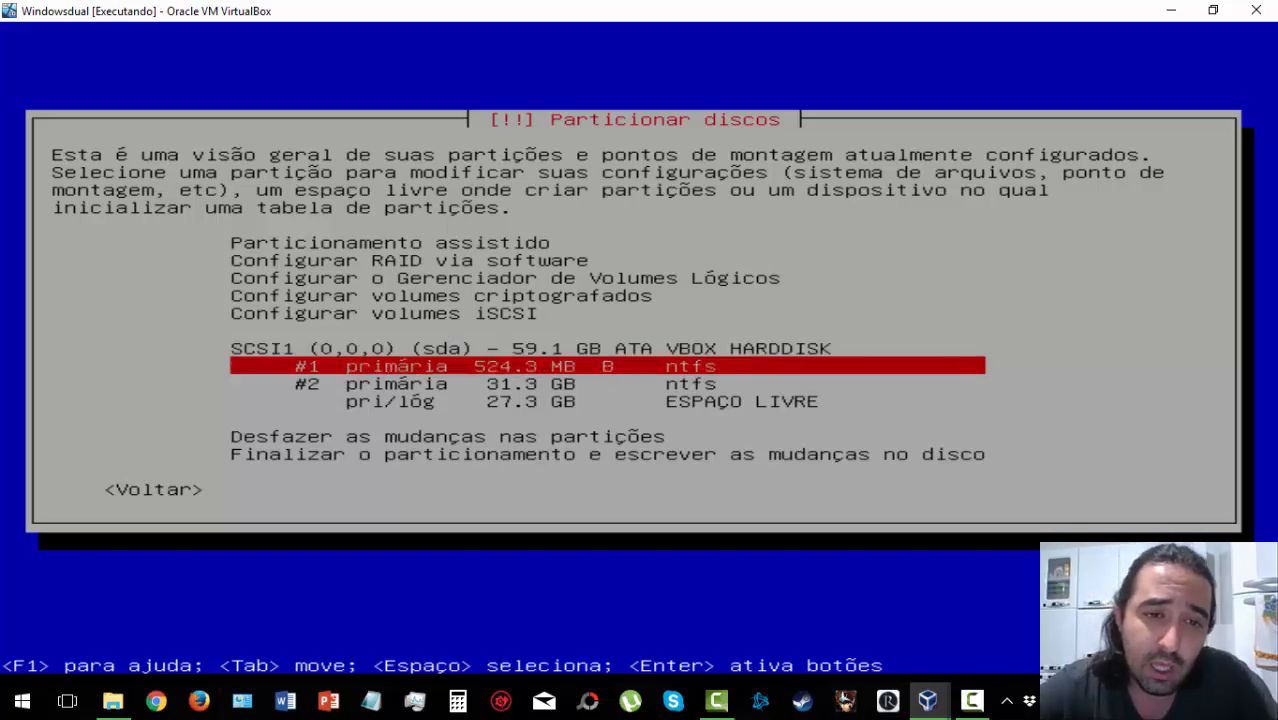
key("Down")
key("Up")
key("Down")
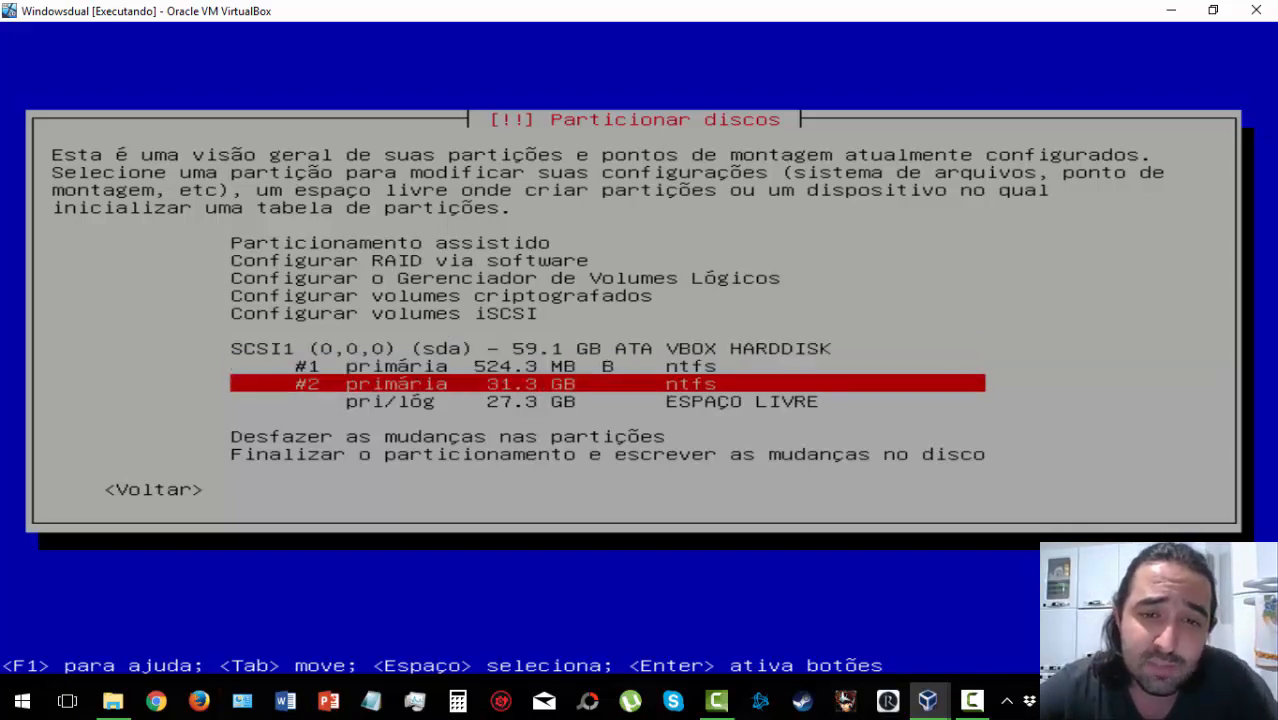
key("Up")
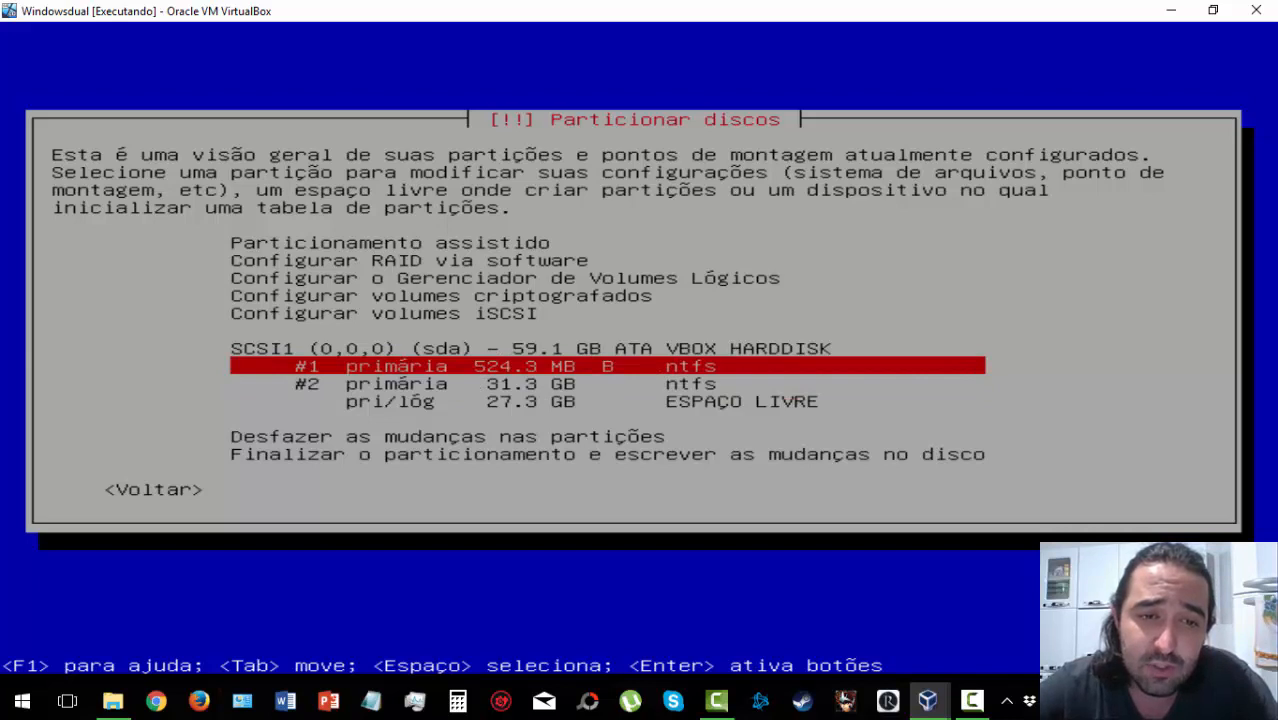
key("Down")
key("Up")
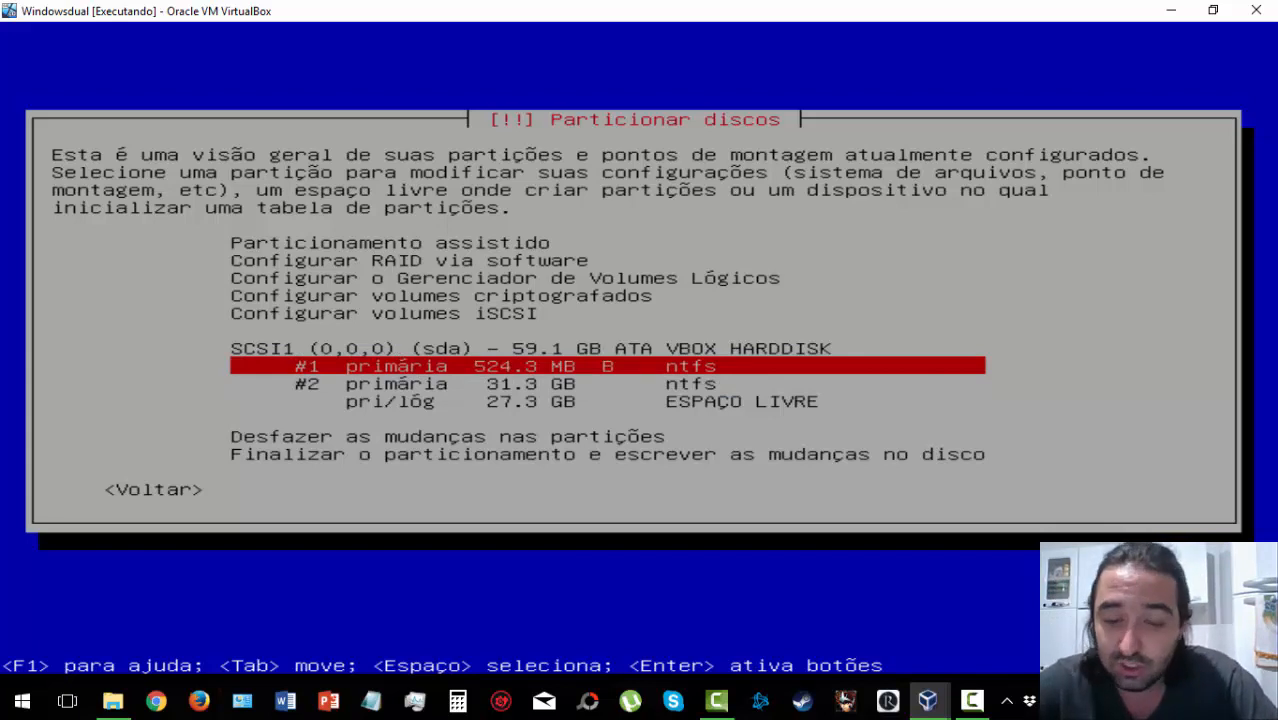
key("Down")
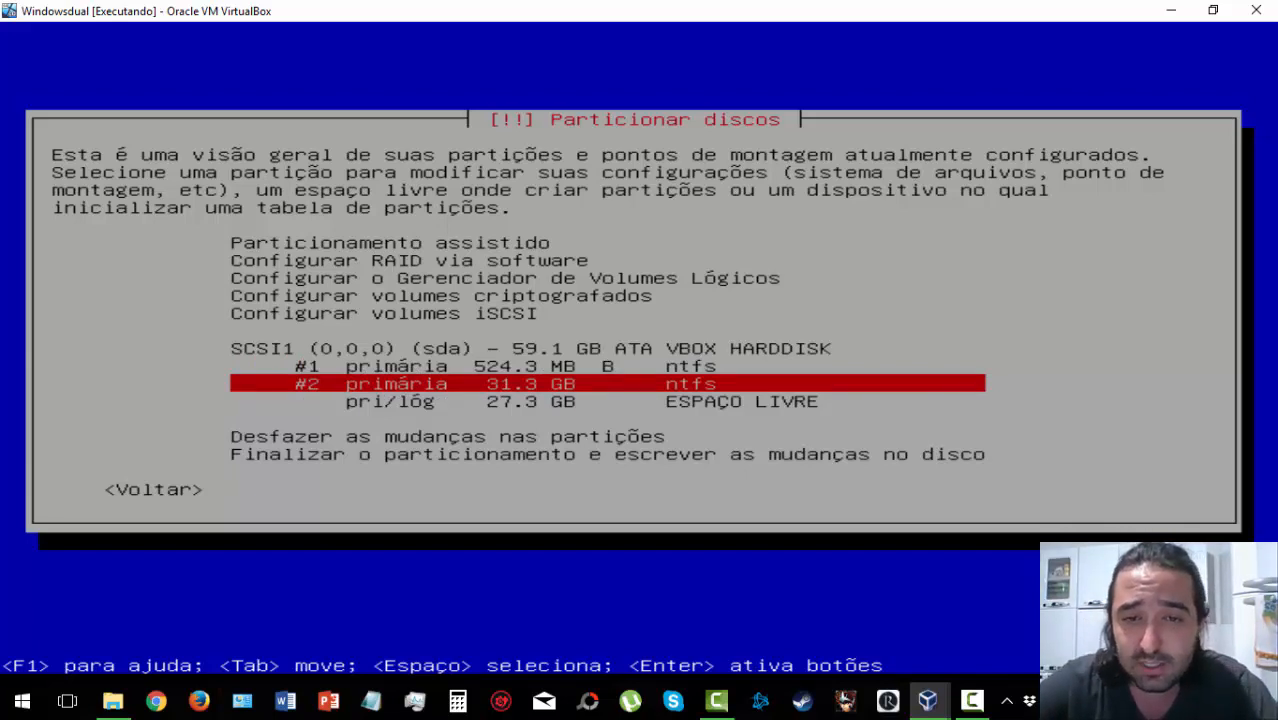
key("Up")
key("Down")
key("Down")
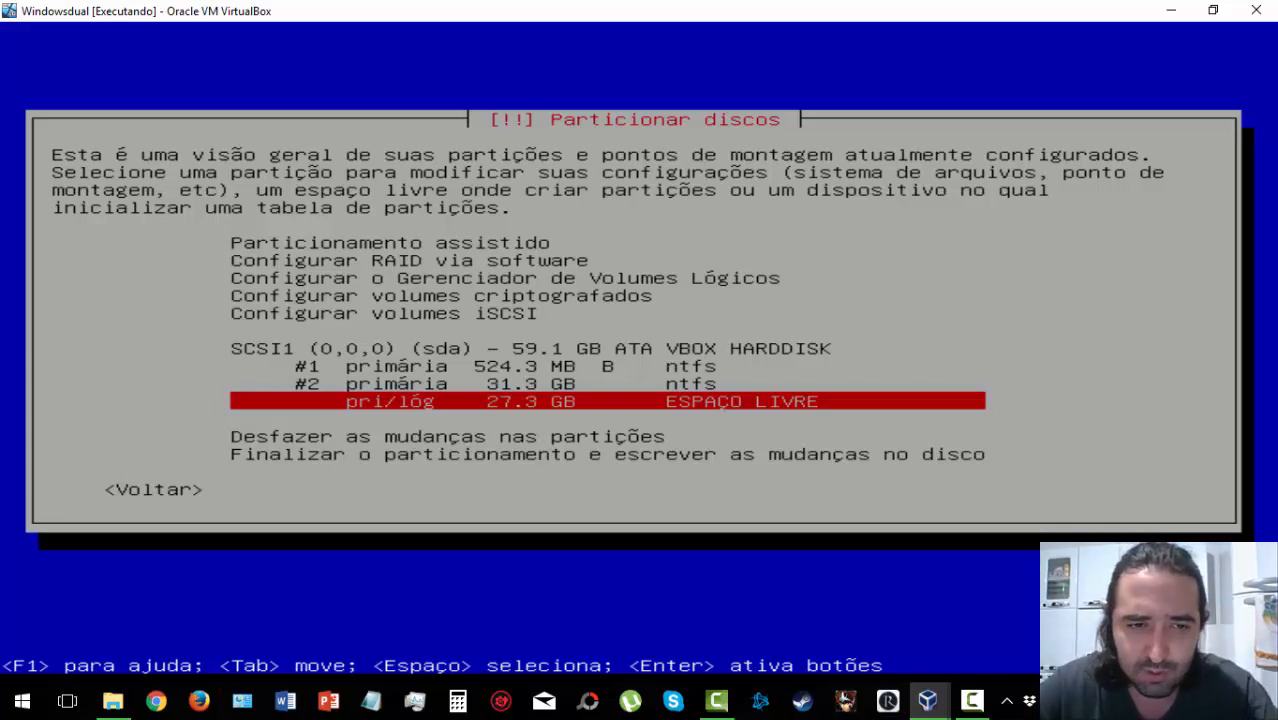
key("Return")
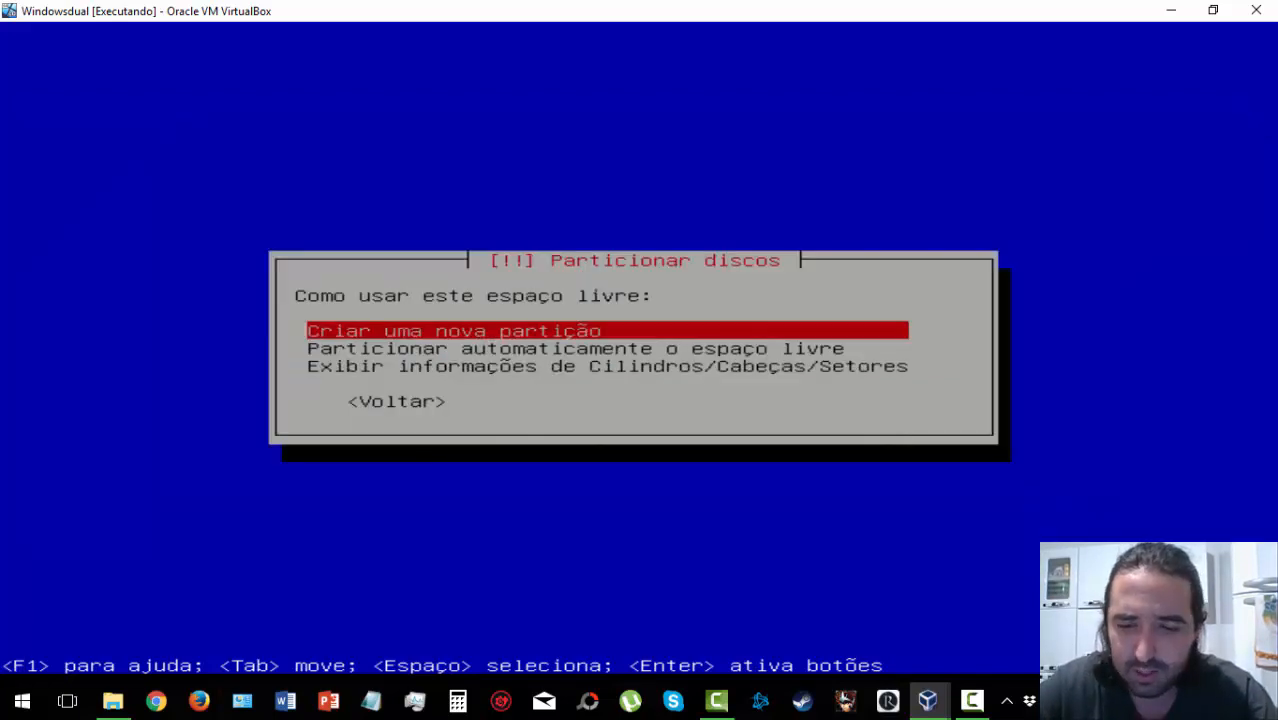
key("Return")
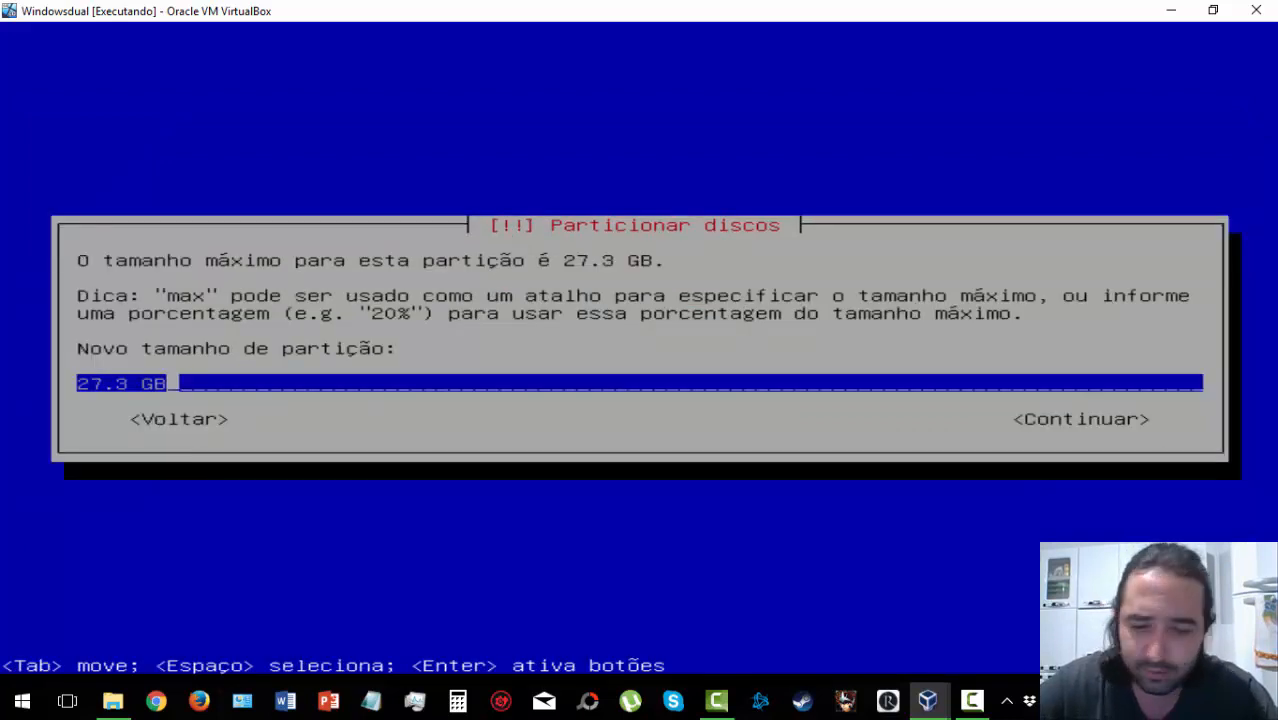
key("Left")
key("Left")
key("Left")
key("Left")
key("Left")
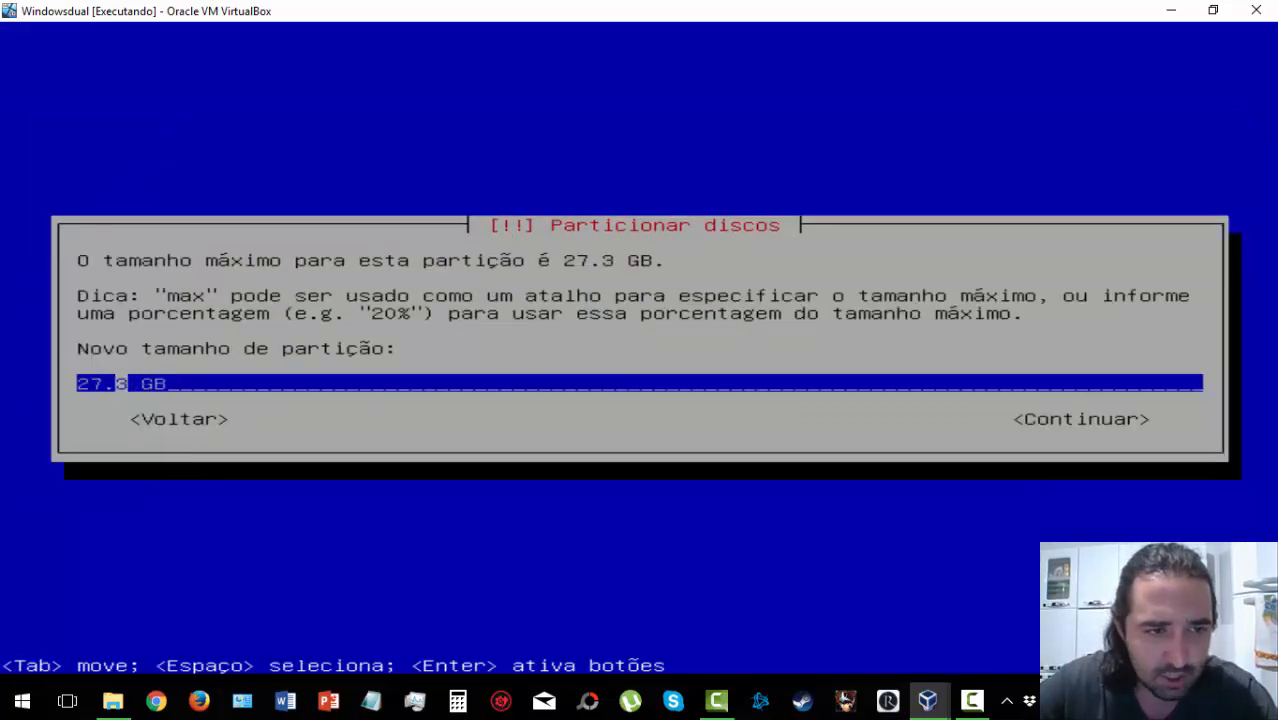
key("BackSpace")
key("BackSpace")
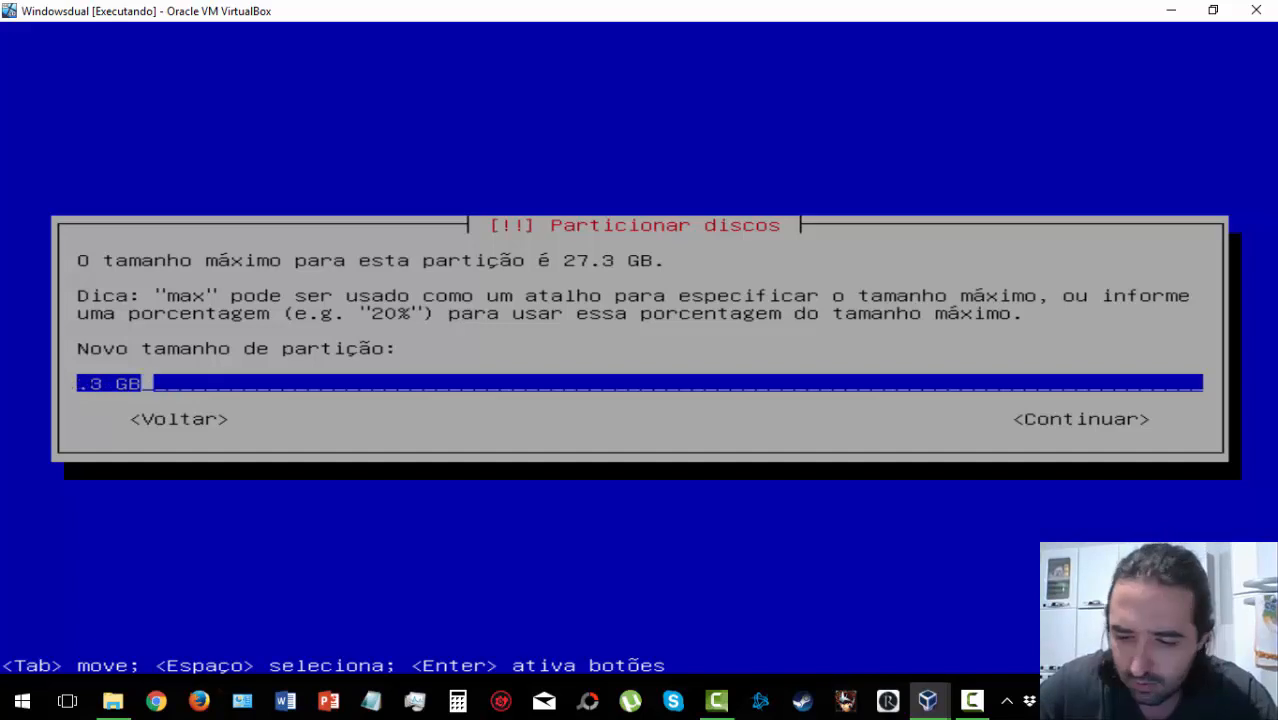
key("Escape")
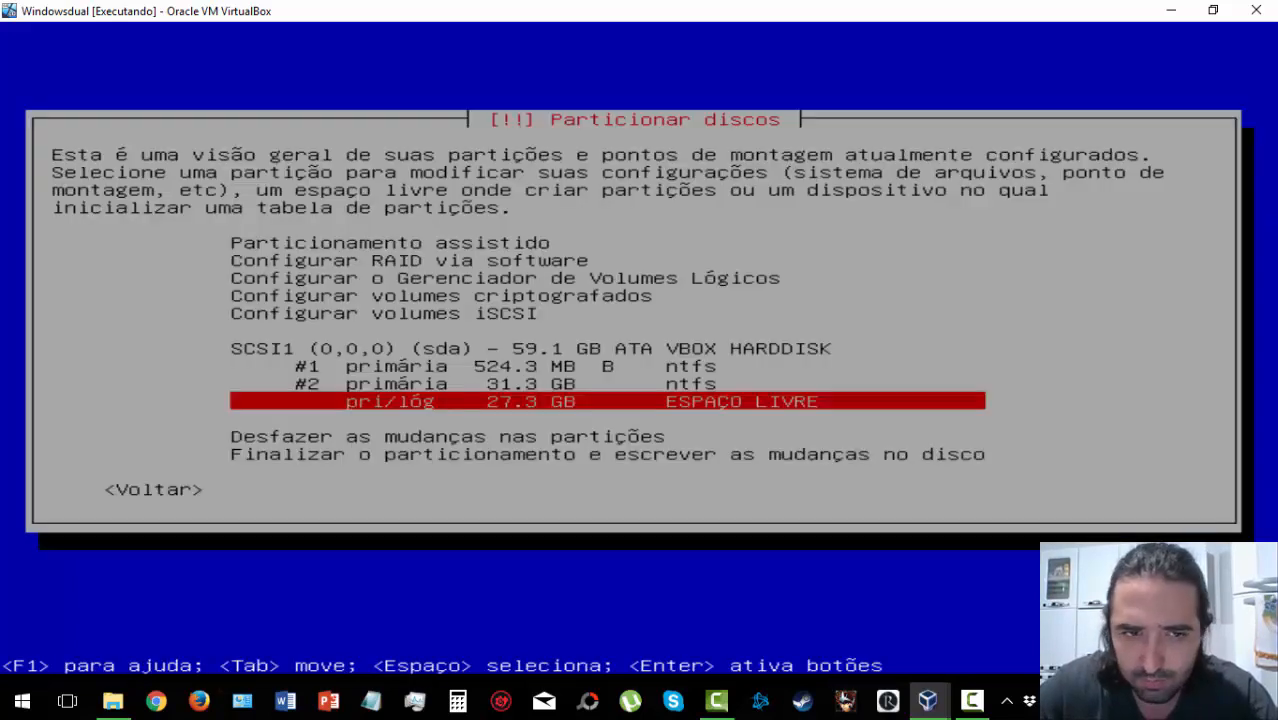
Create a new partition in the sda disk's free space and set its size to 15.3 GB.
key("Return")
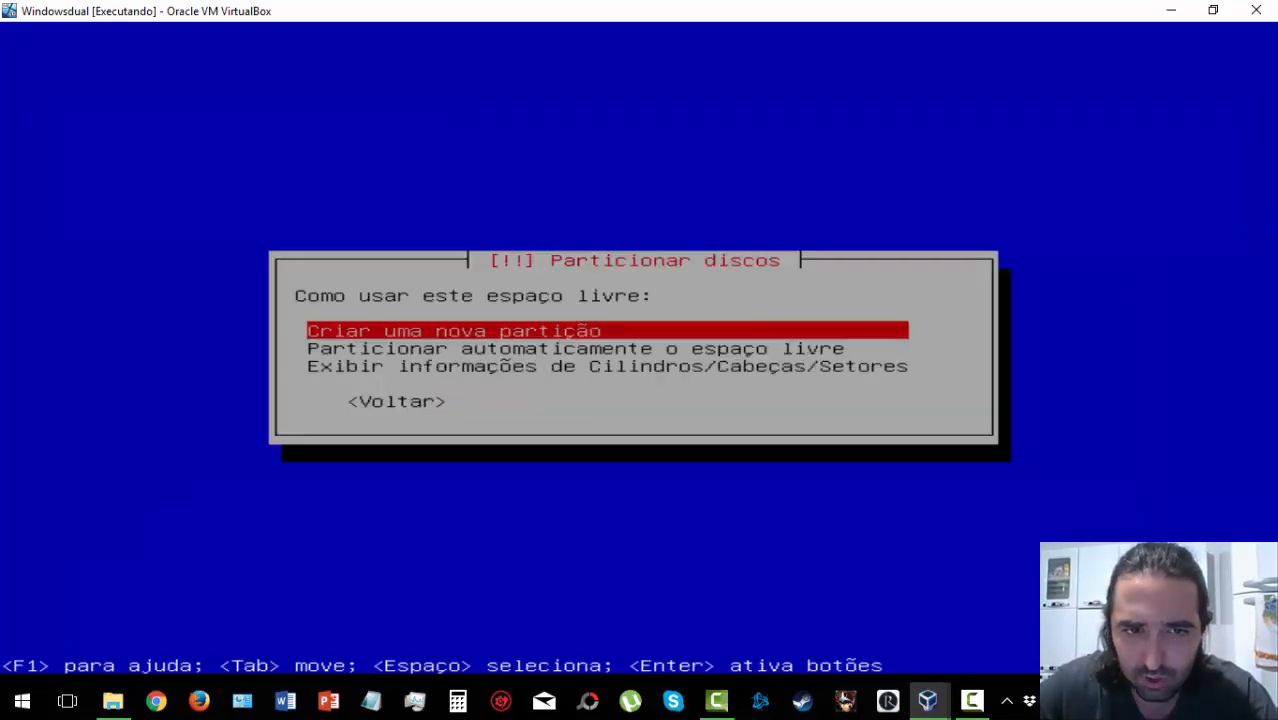
key("Return")
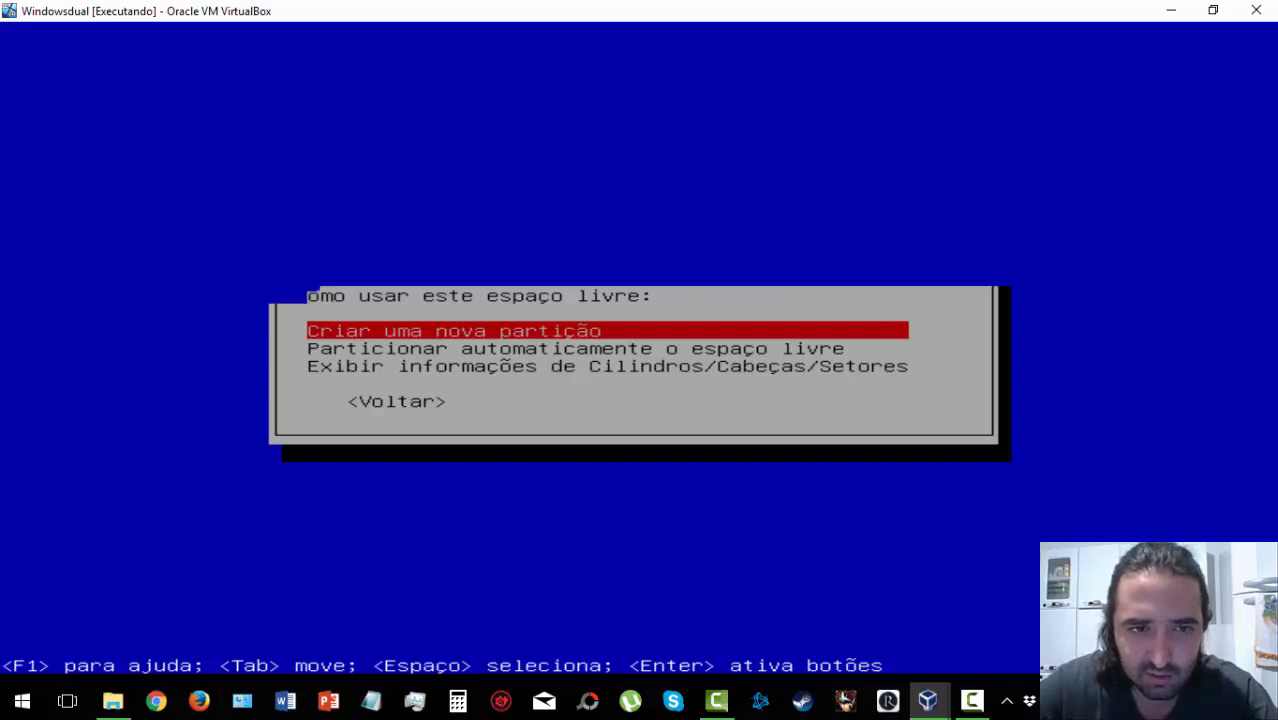
key("Left")
key("Left")
key("Left")
key("Left")
key("Left")
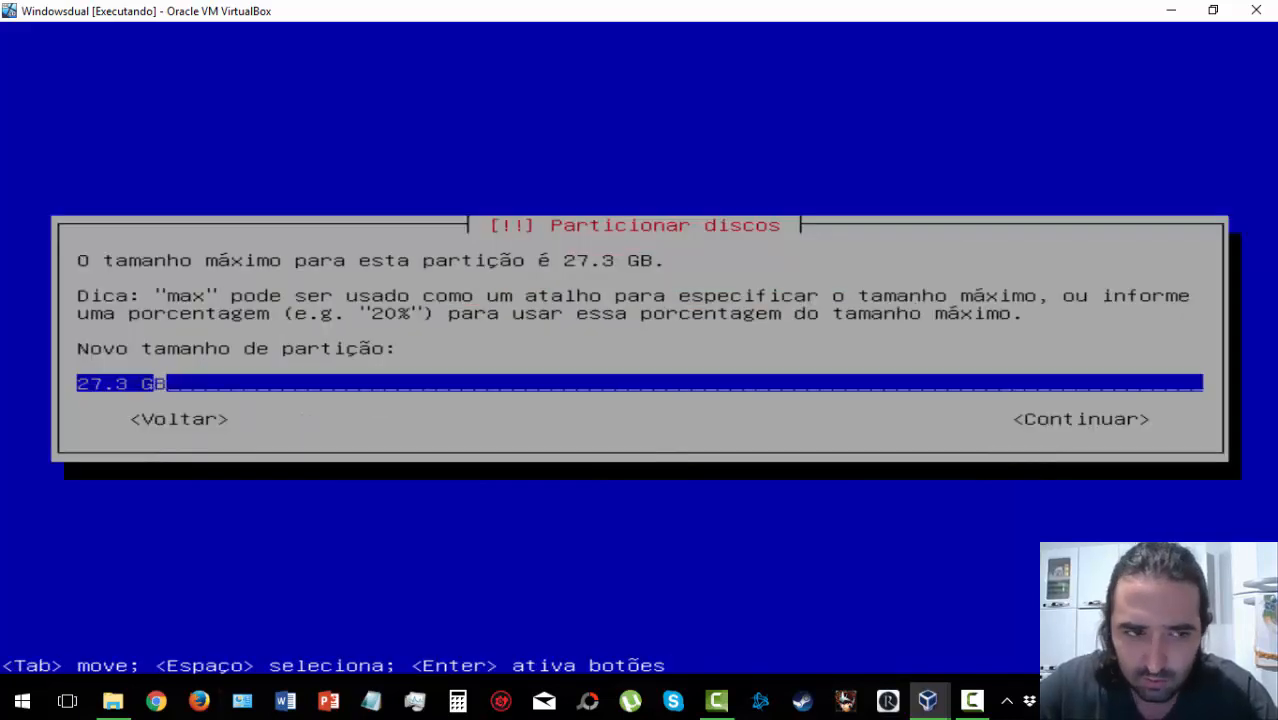
key("BackSpace")
key("BackSpace")
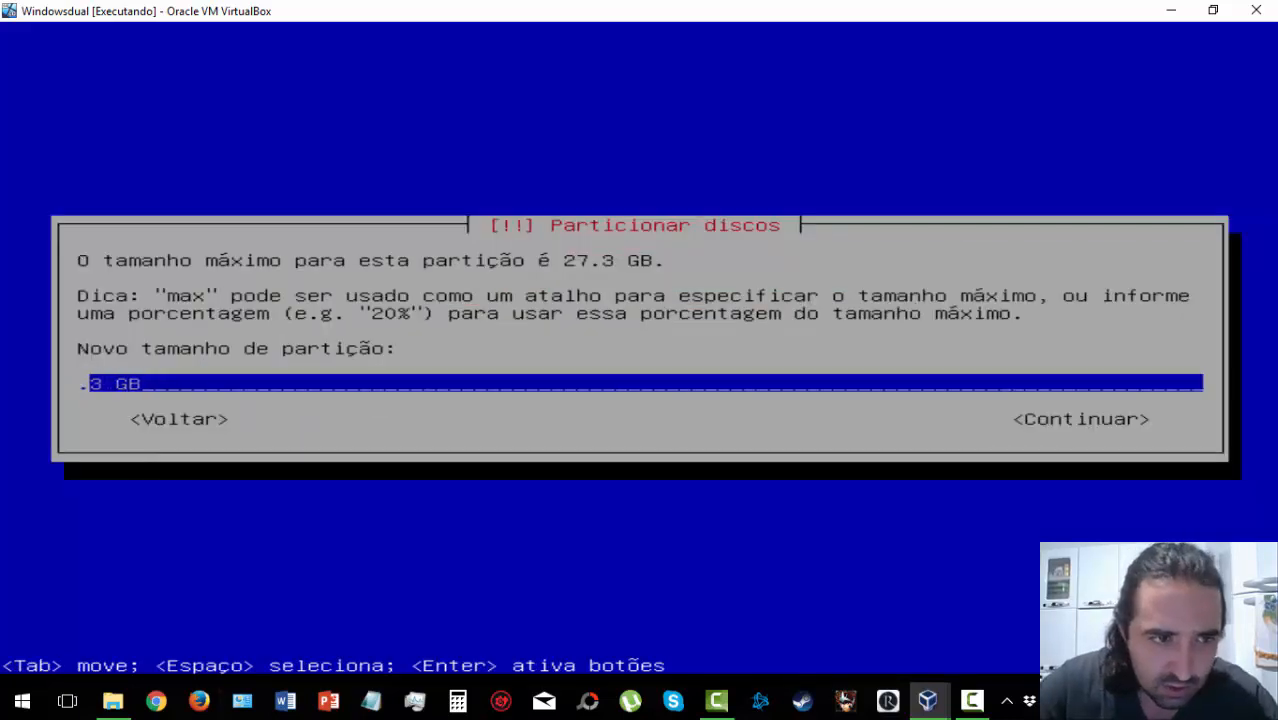
type("15")
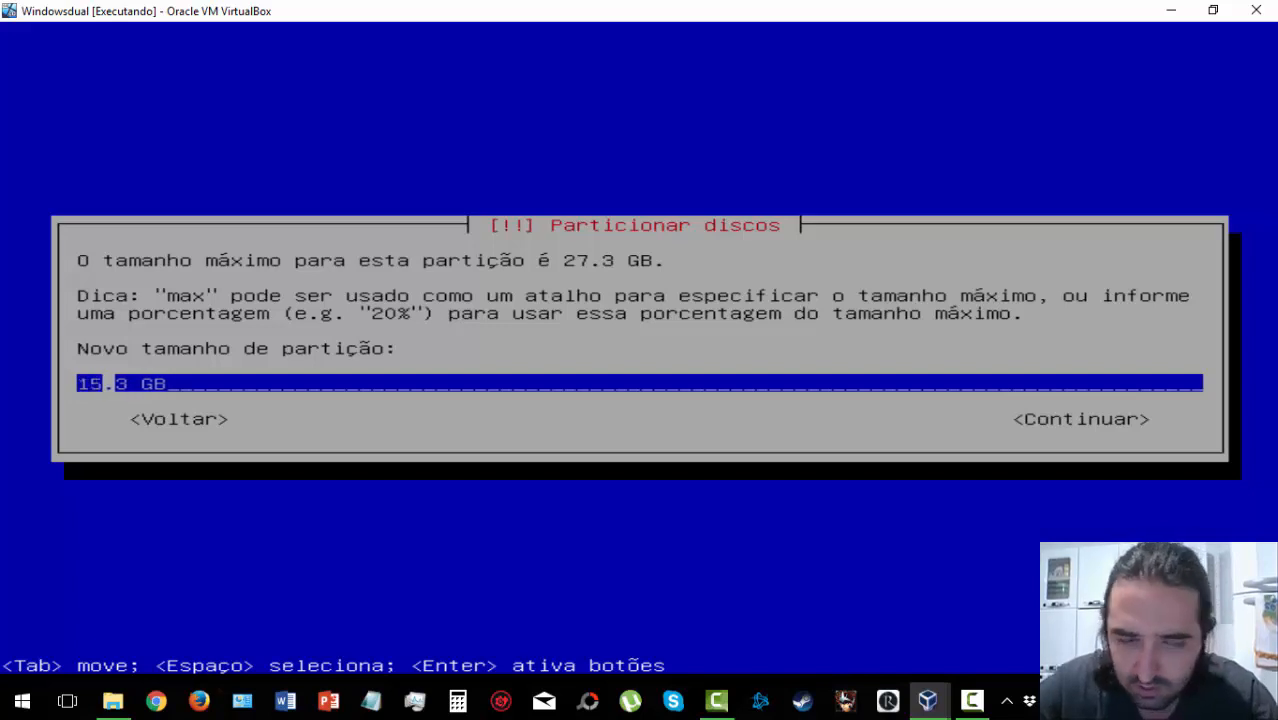
key("Right")
key("Right")
key("Right")
key("Right")
key("Right")
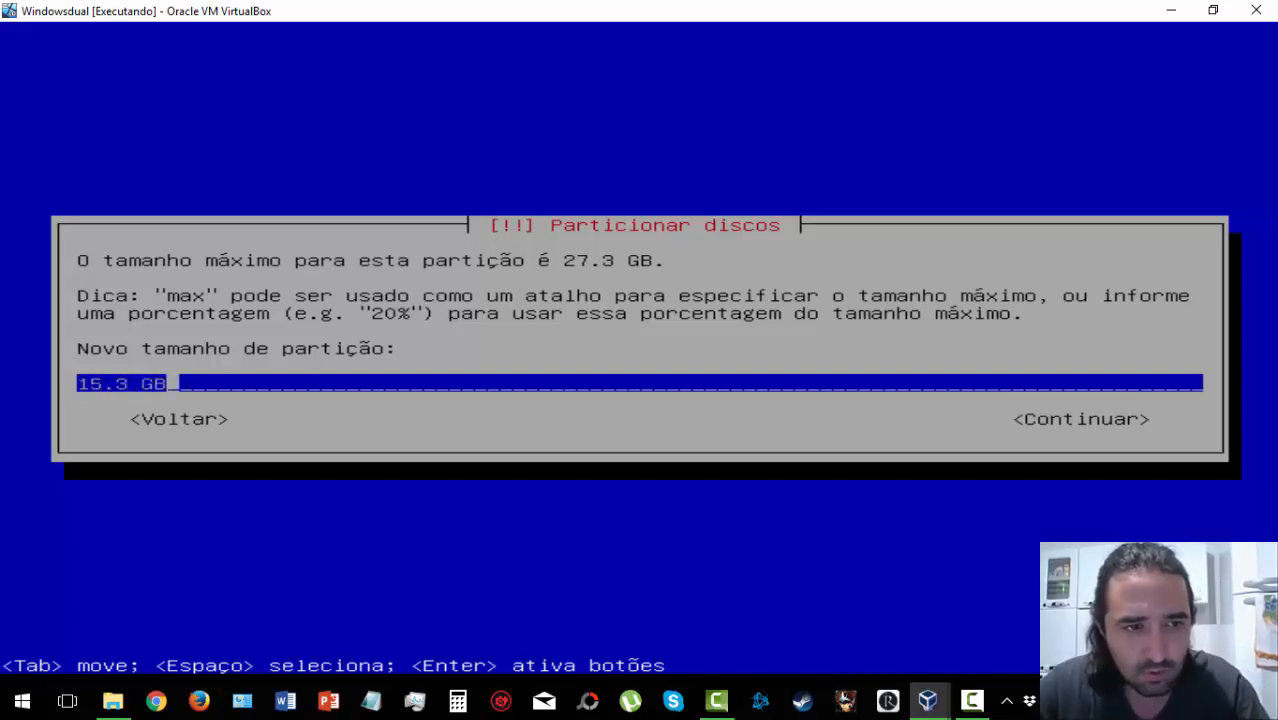
key("Return")
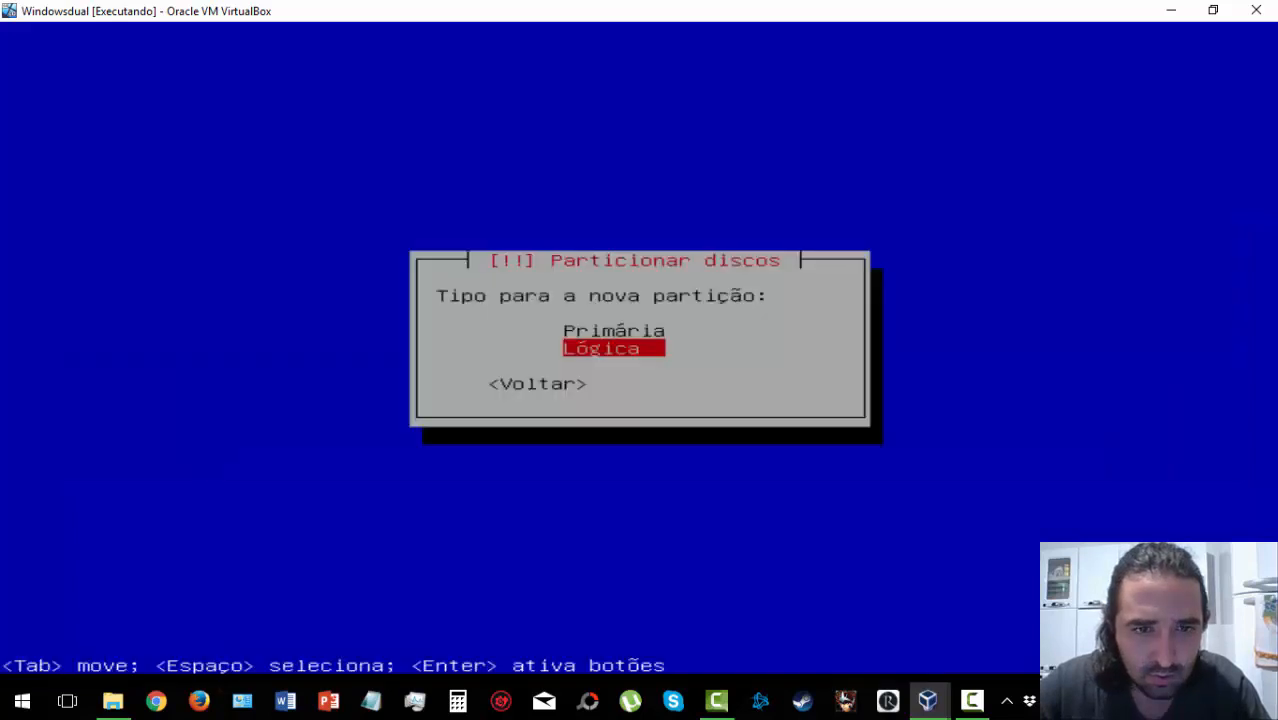
Make the new 15.3 GB partition primary and place it at the beginning of the free space.
key("Up")
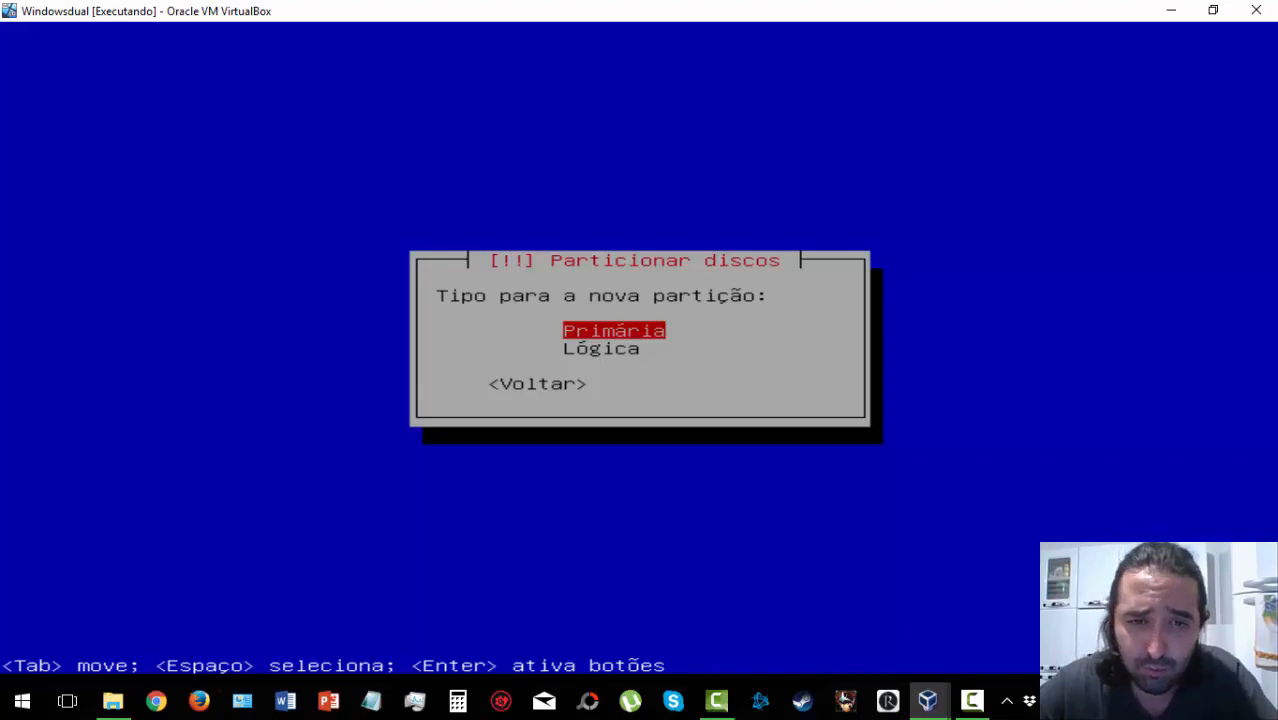
key("Return")
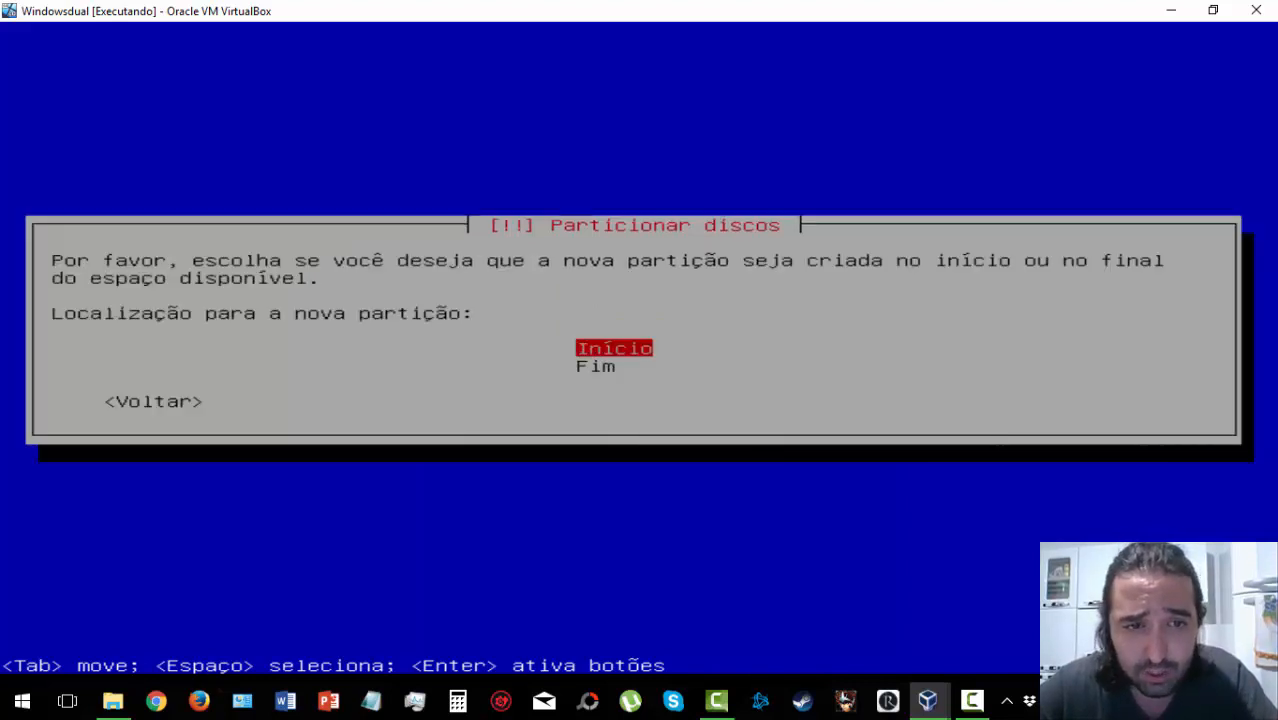
key("Return")
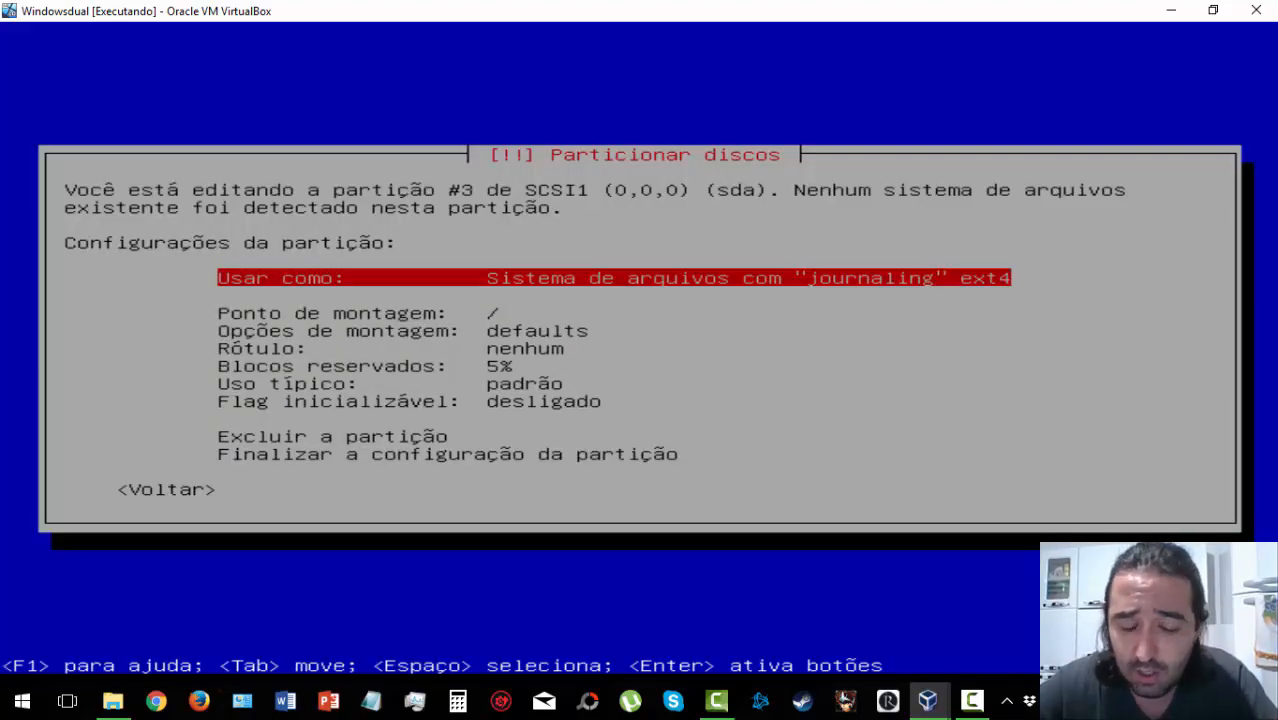
Examine the mount point choices for partition #3, from the root file system through Não montar, without changing the setting.
key("Down")
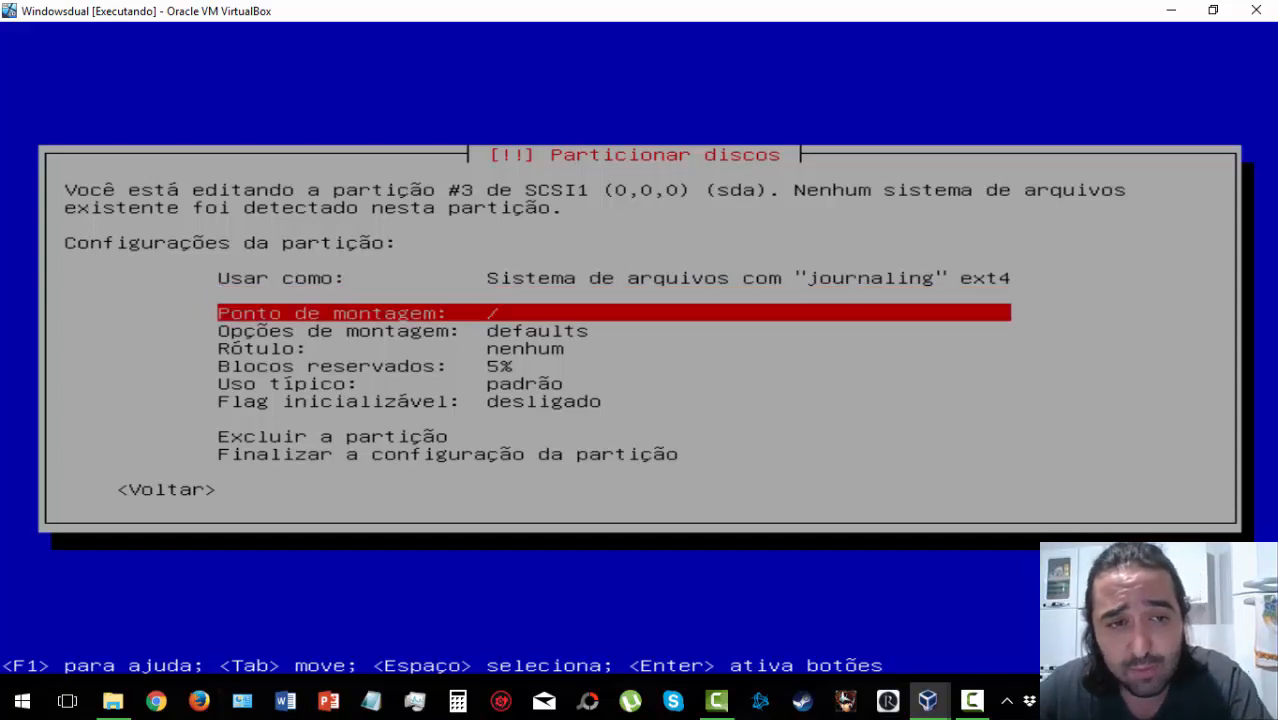
key("Down")
key("Up")
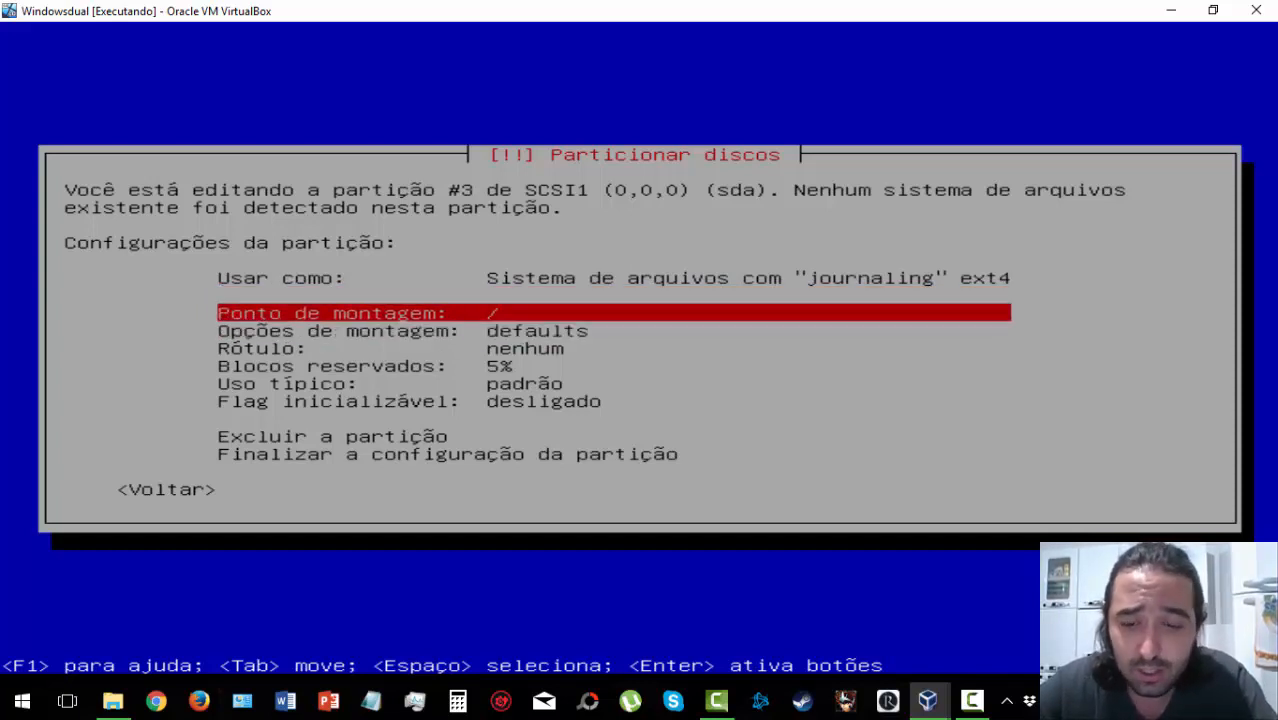
key("Return")
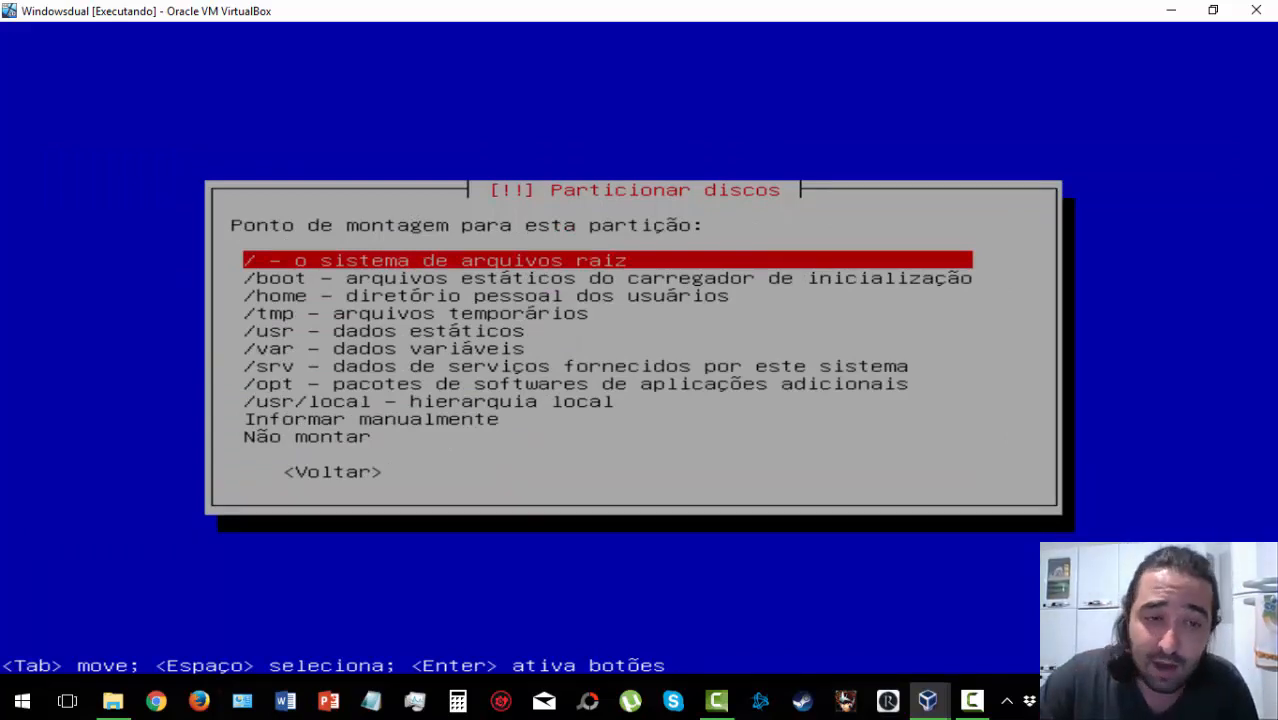
key("Down")
key("Down")
key("Down")
key("Down")
key("Down")
key("Down")
key("Down")
key("Down")
key("Down")
key("Down")
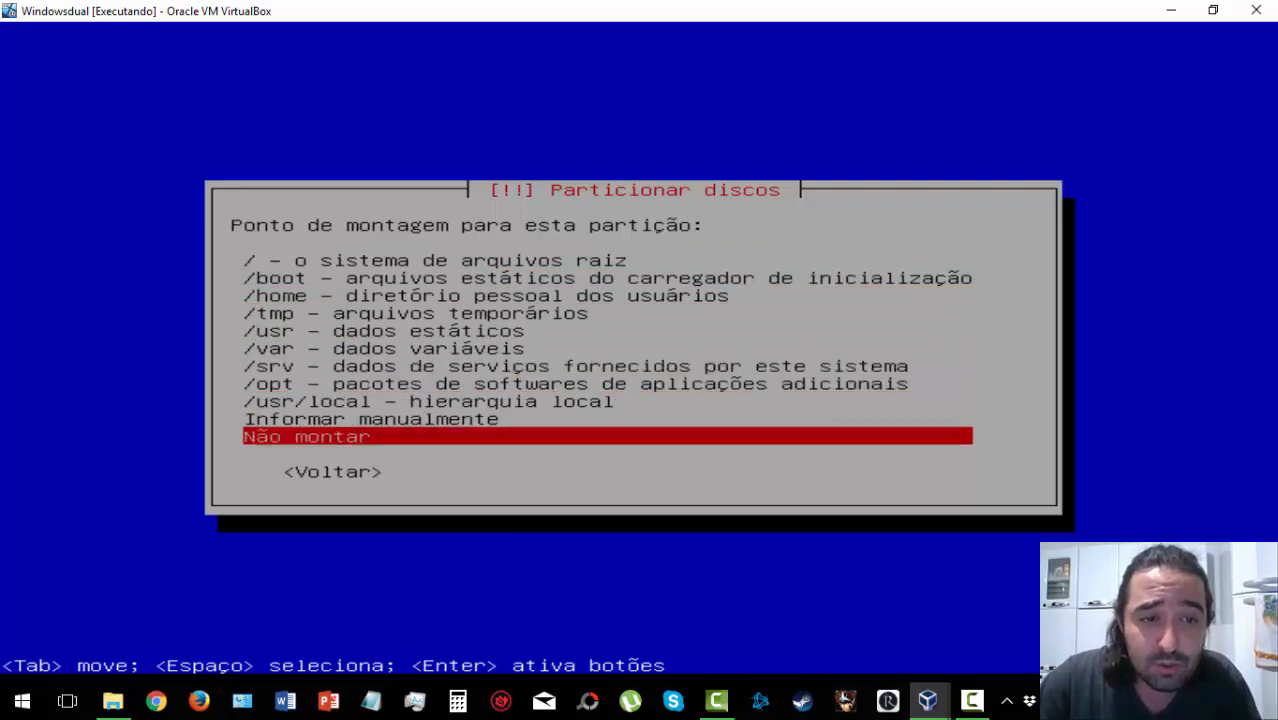
key("Up")
key("Up")
key("Down")
key("Down")
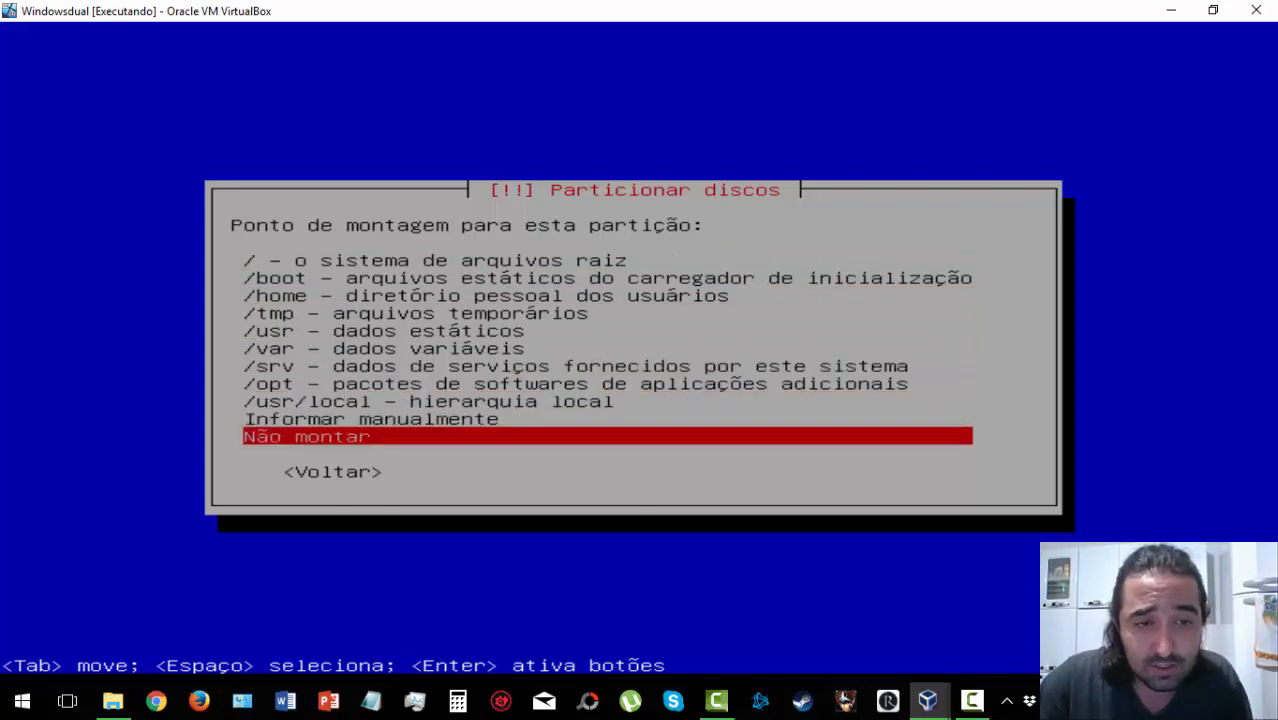
key("Escape")
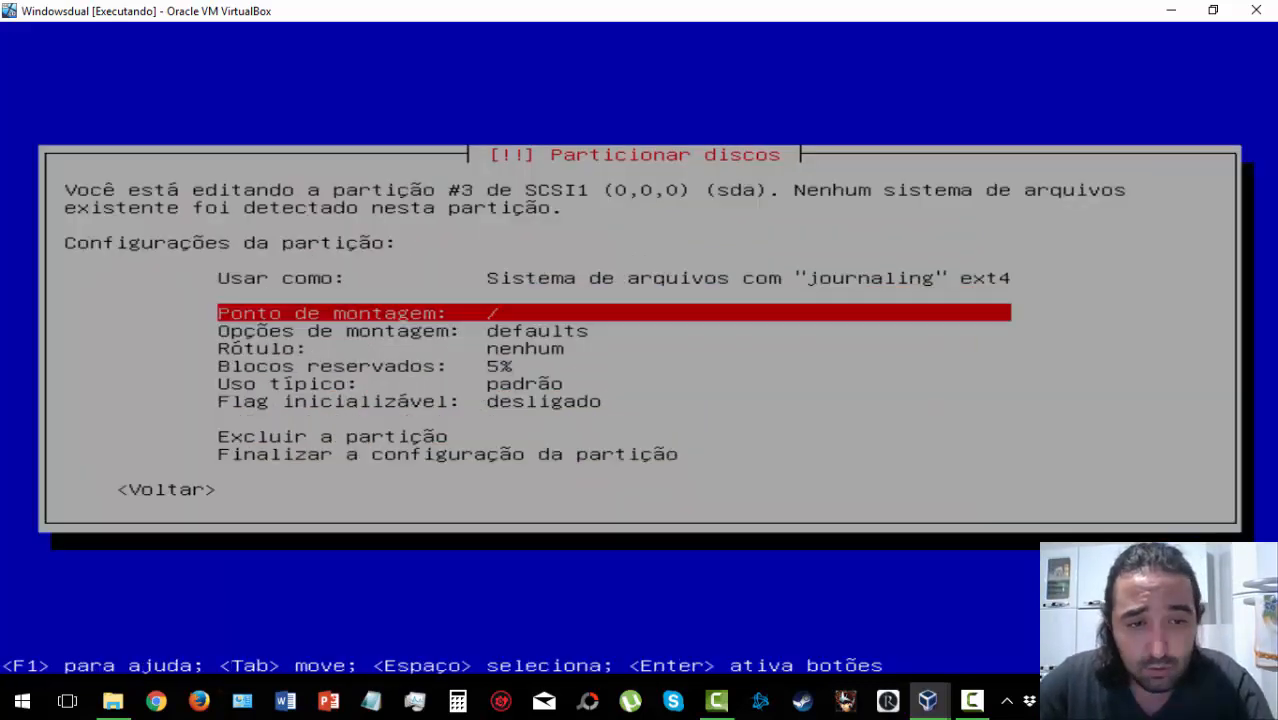
Finish configuring partition #3 as an ext4 file system mounted at /.
key("Down")
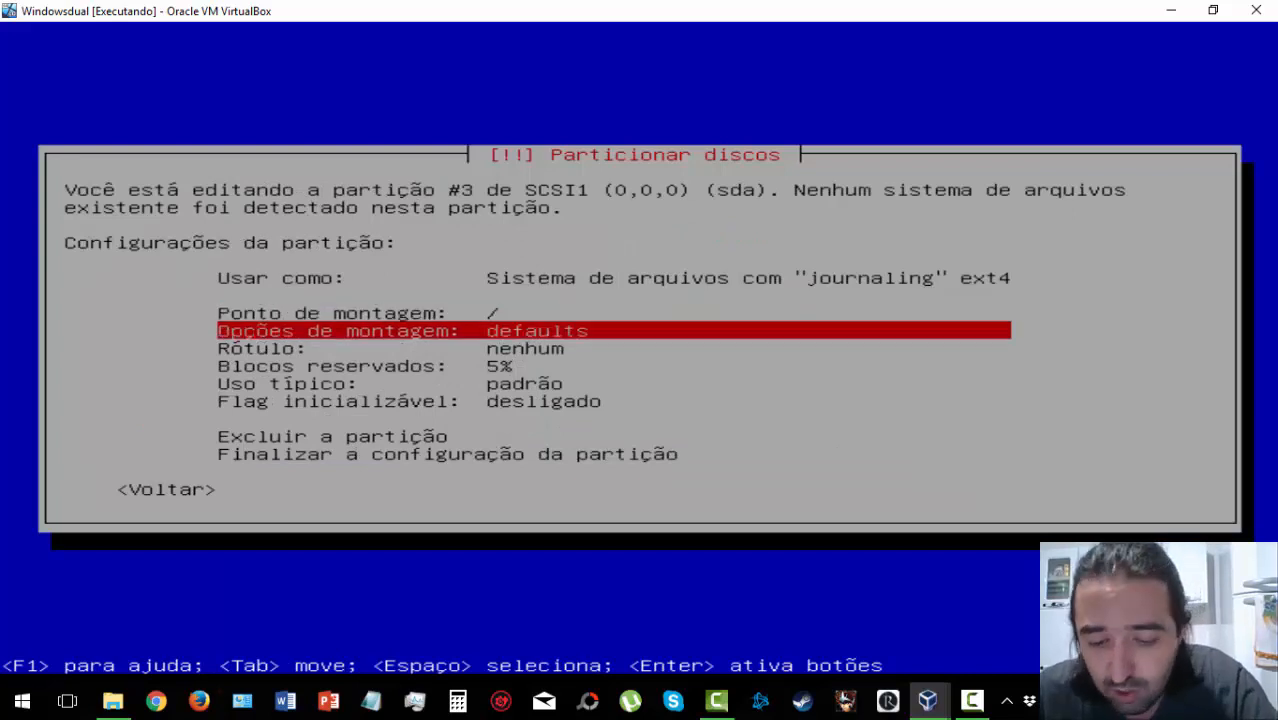
key("Down")
key("Down")
key("Down")
key("Down")
key("Down")
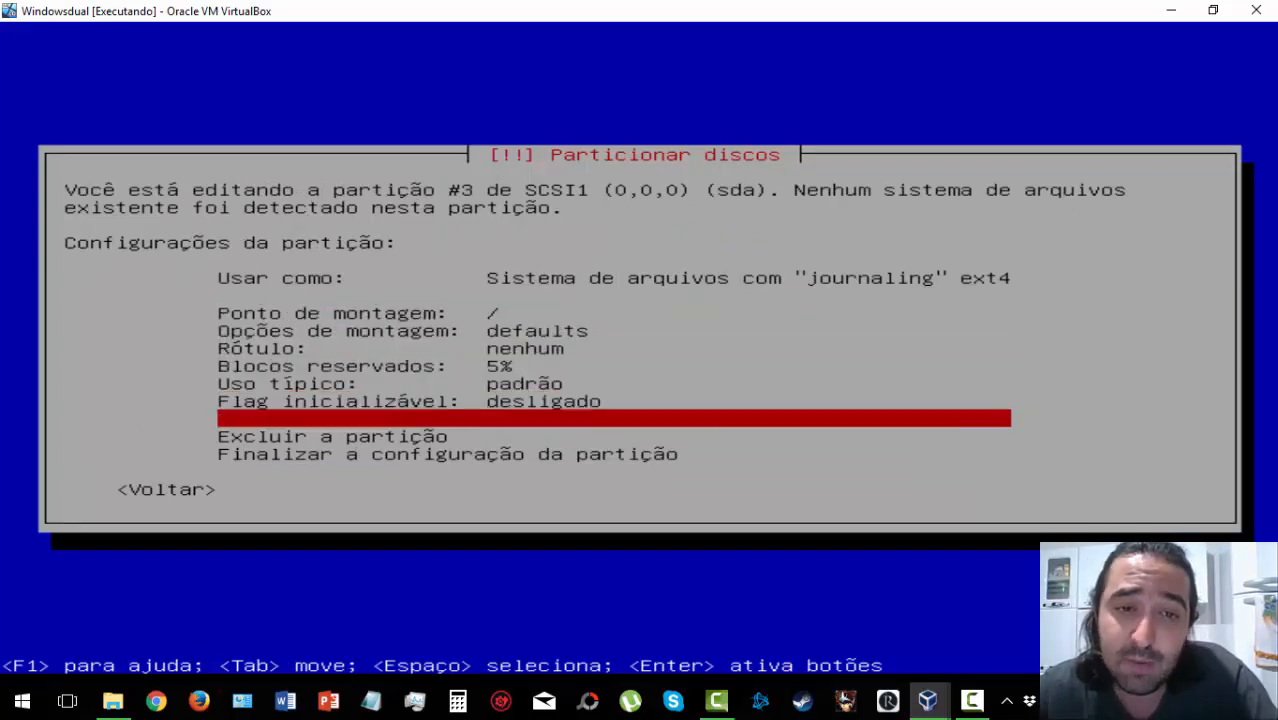
key("Down")
key("Down")
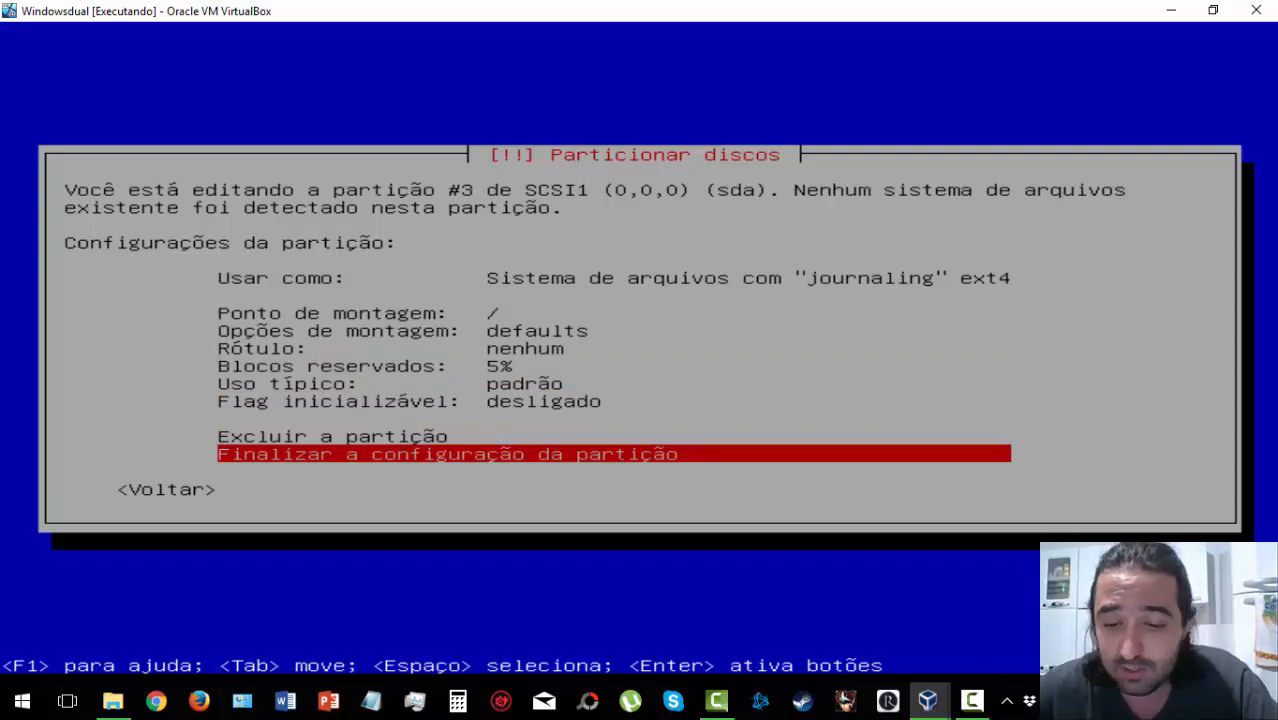
key("Return")
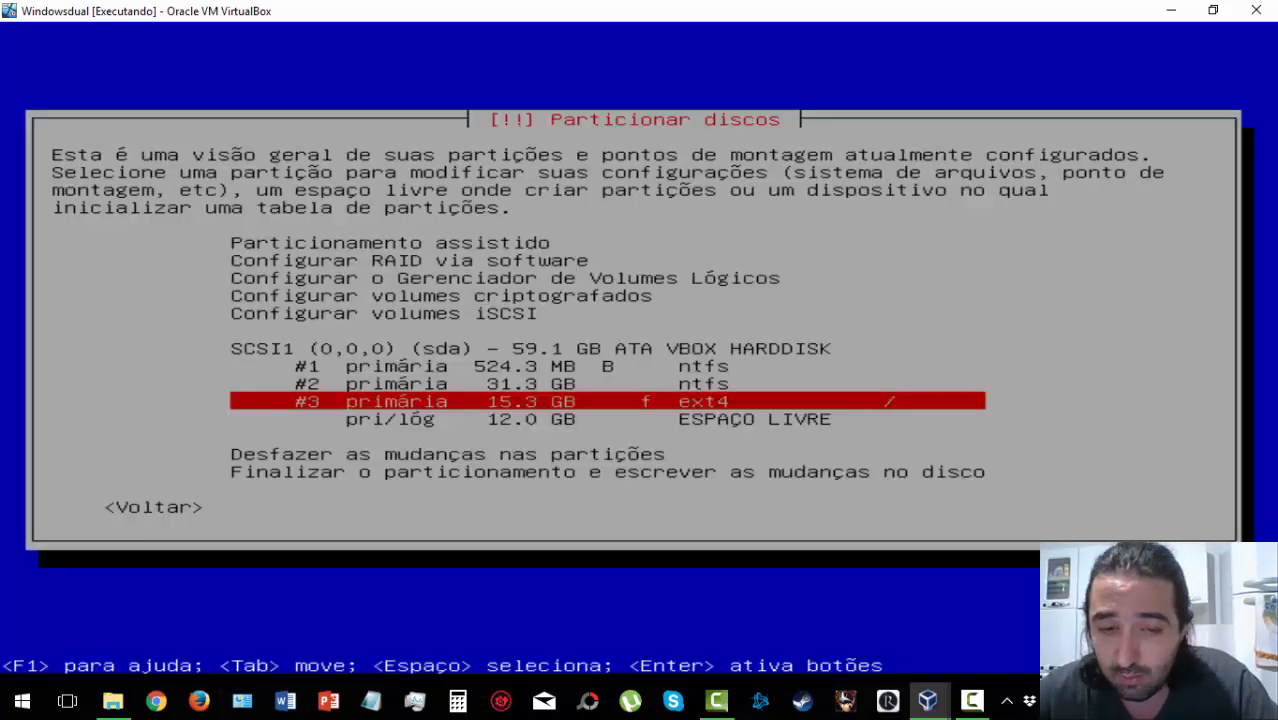
Create a logical partition in the remaining free space using the full 12.0 GB.
key("Up")
key("Down")
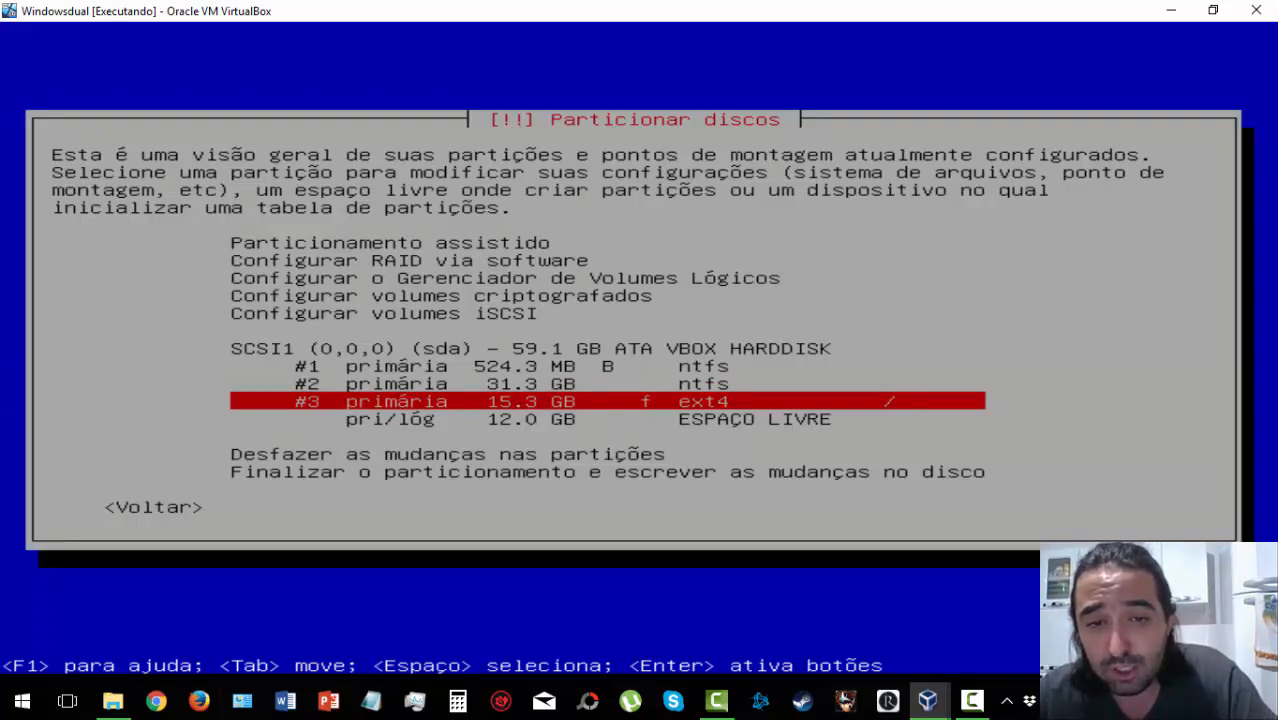
key("Down")
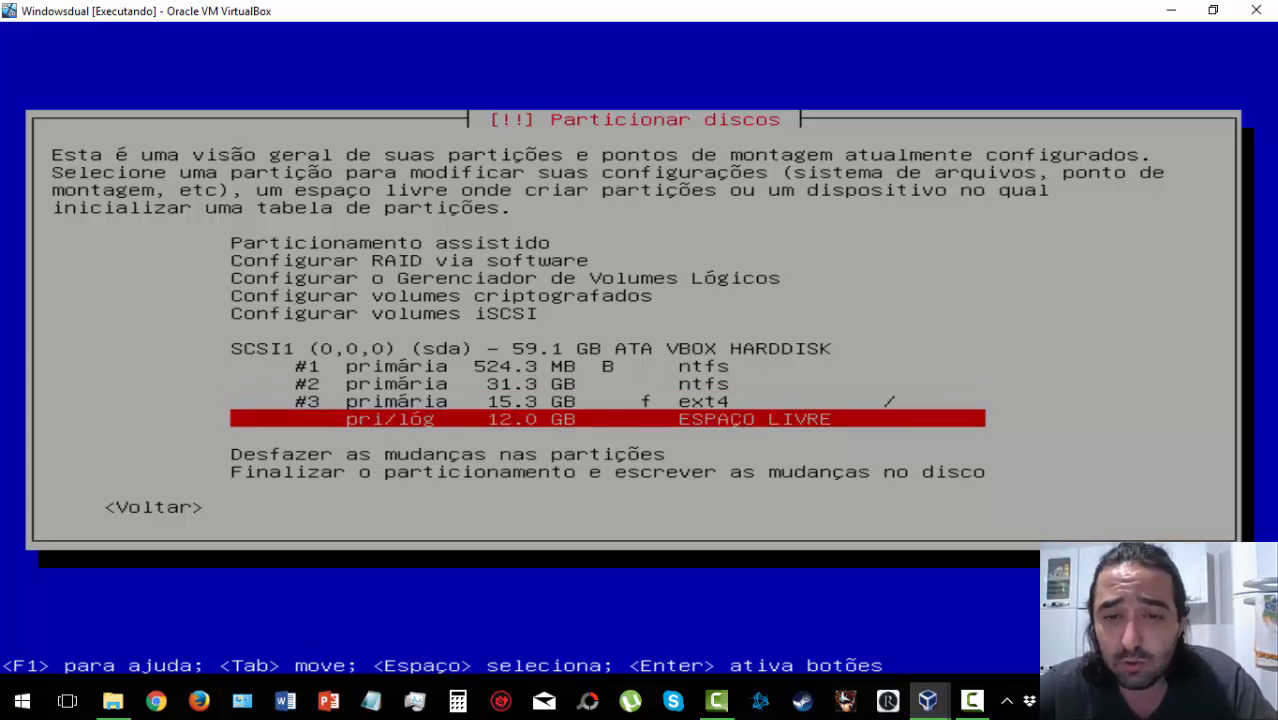
key("Return")
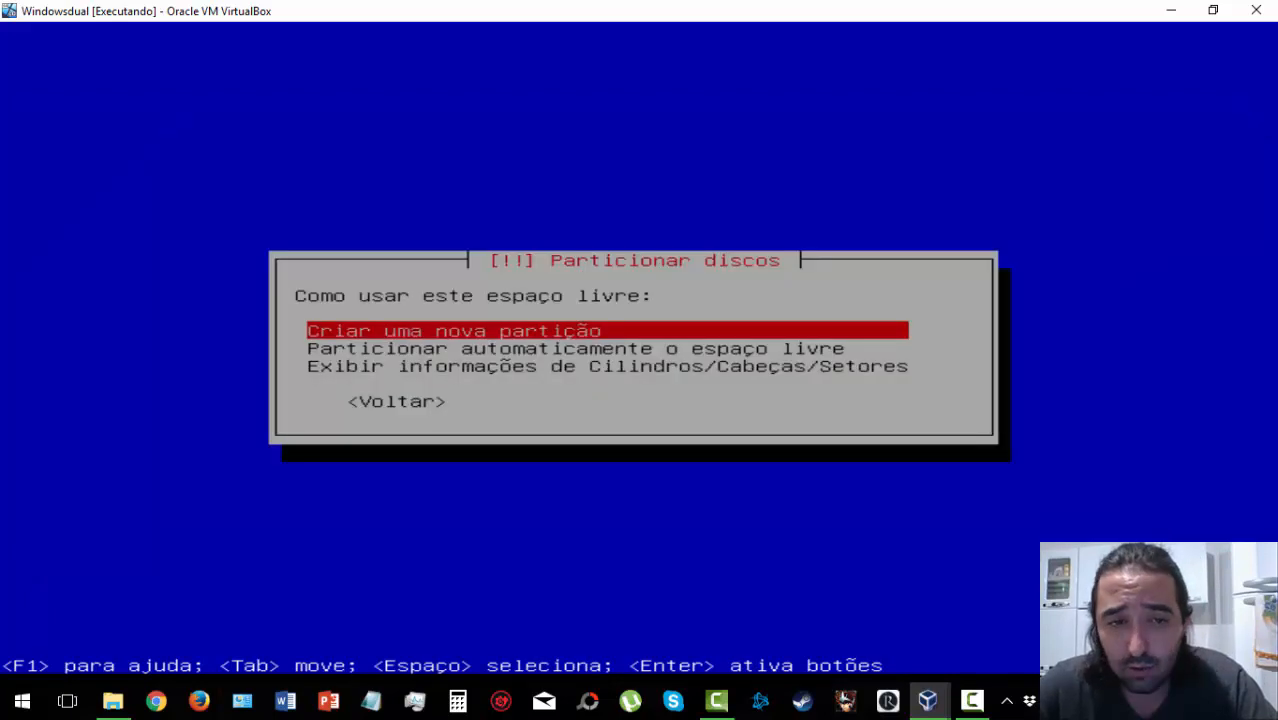
key("Return")
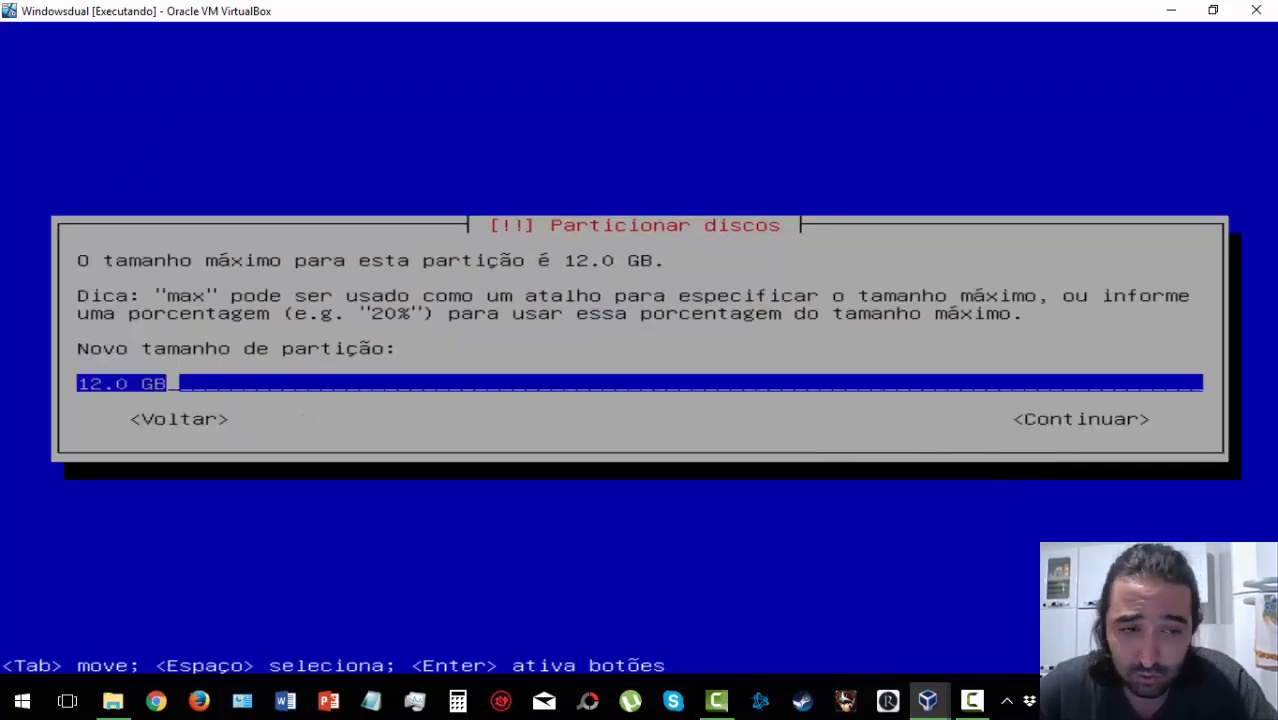
key("Return")
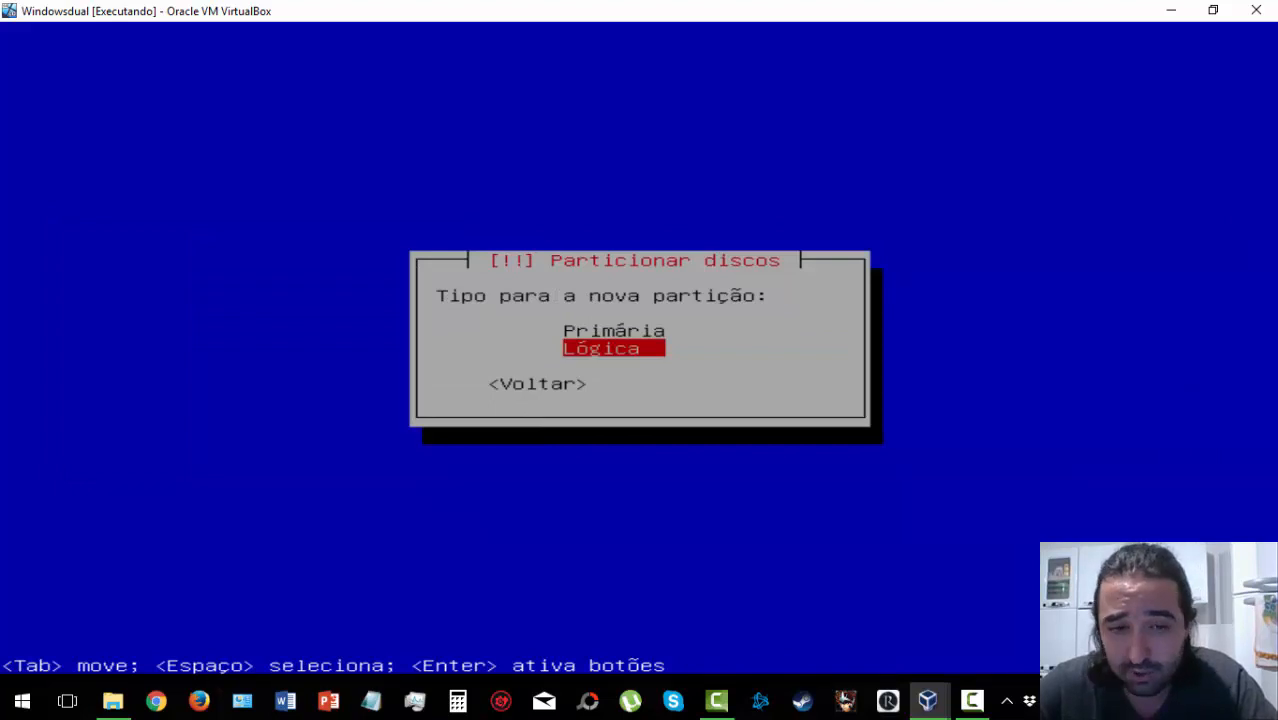
key("Return")
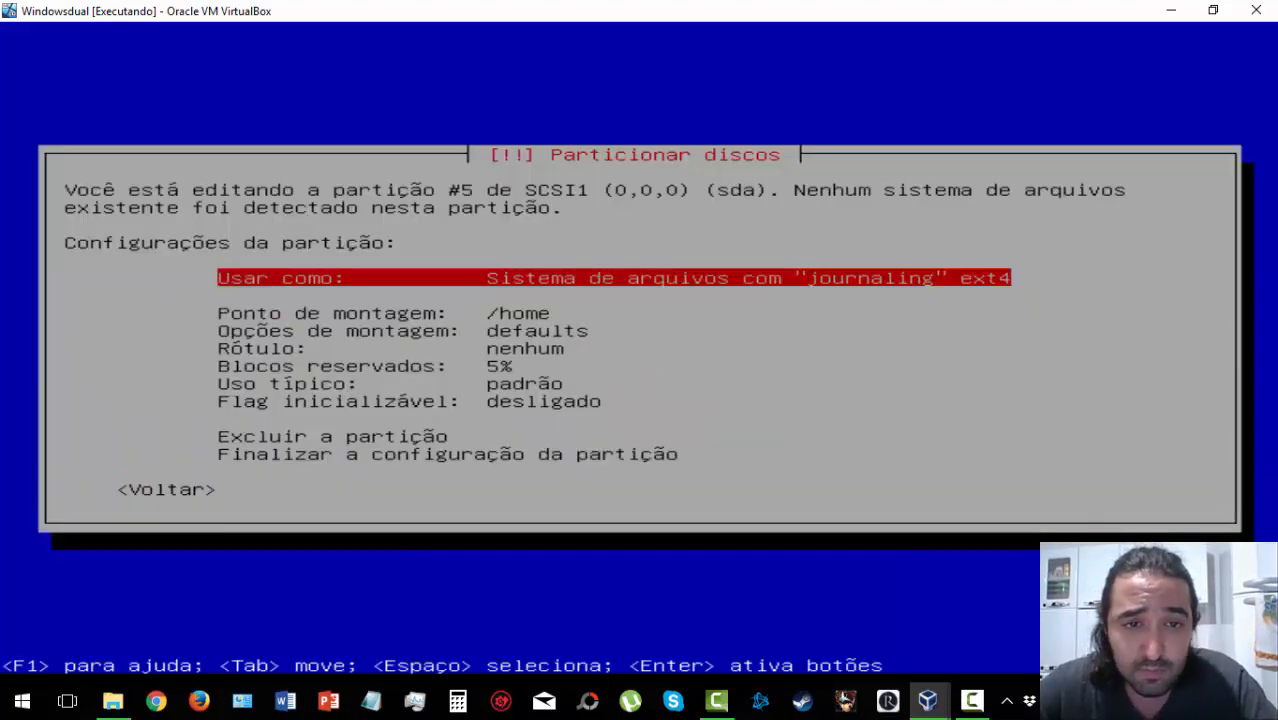
Review the mount point choices for the new logical partition and select /home.
key("Down")
key("Up")
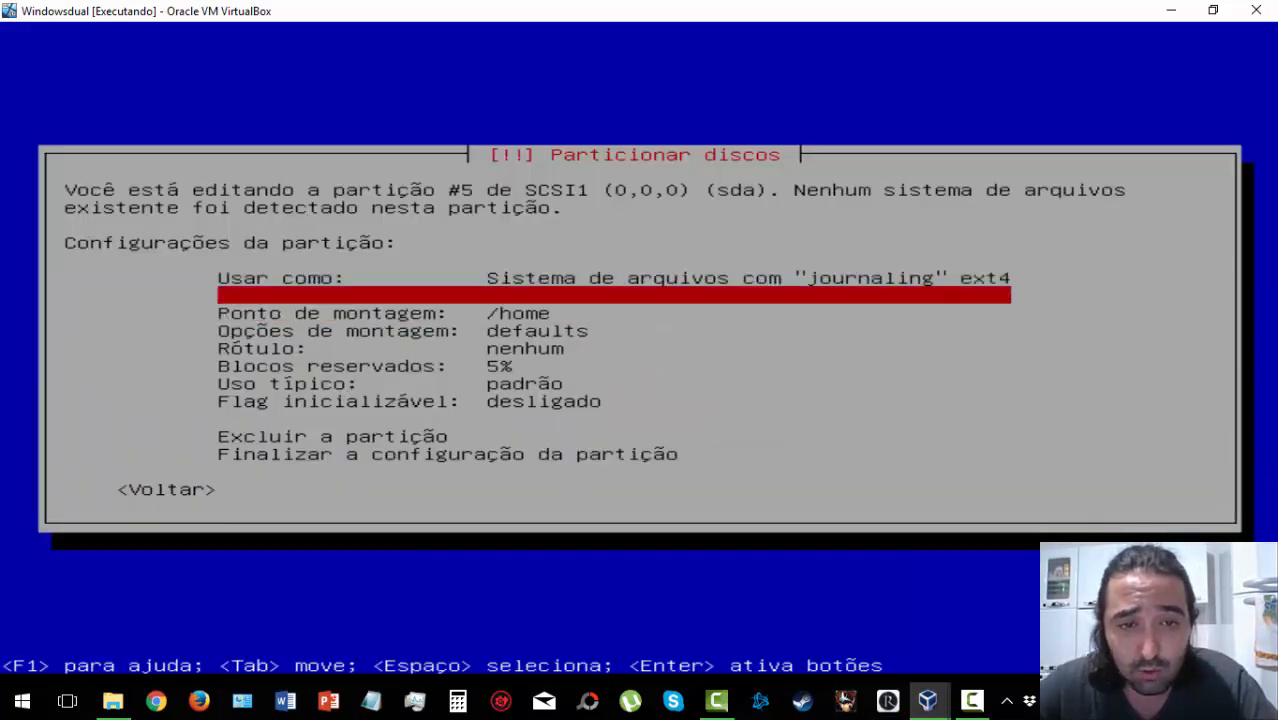
key("Down")
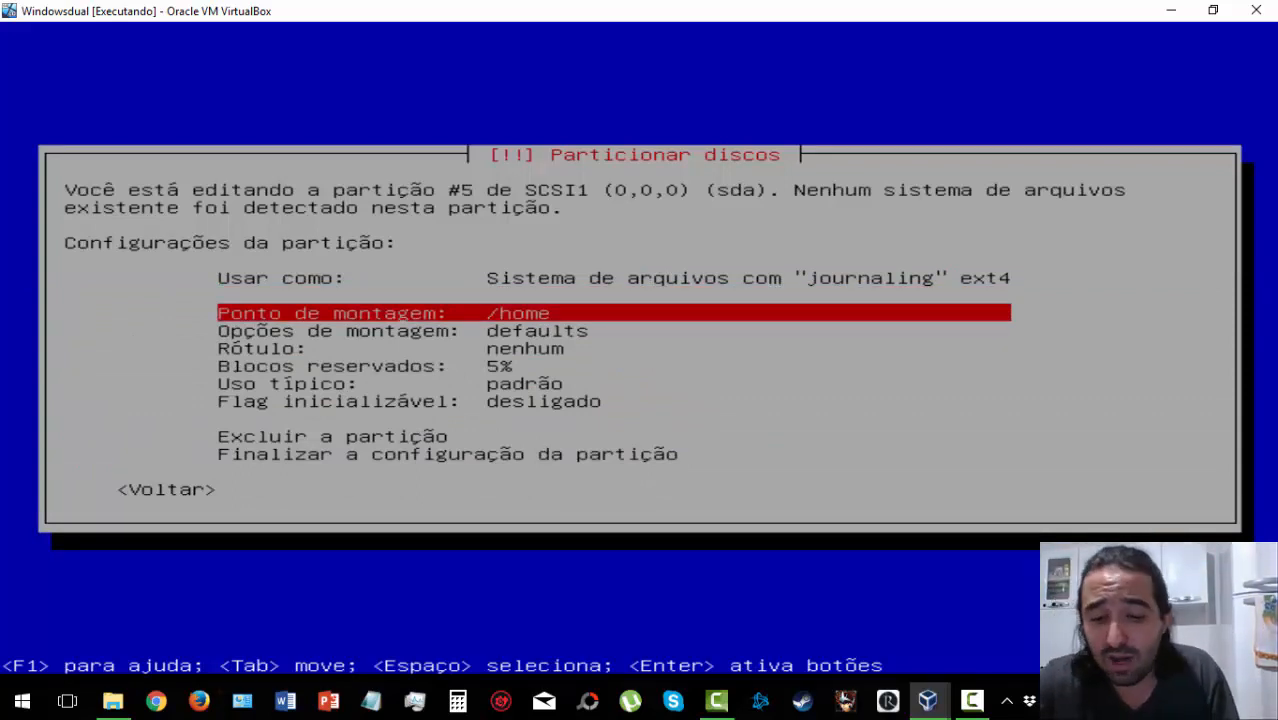
key("Return")
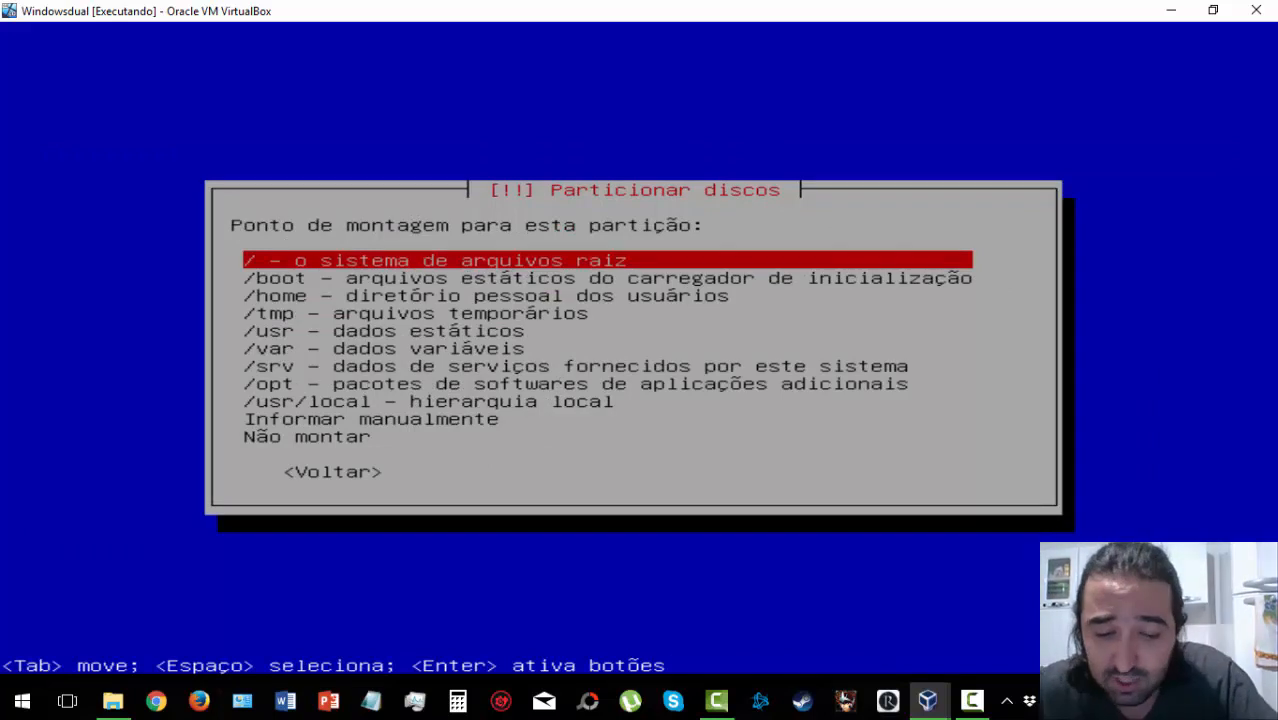
key("Down")
key("Down")
key("Down")
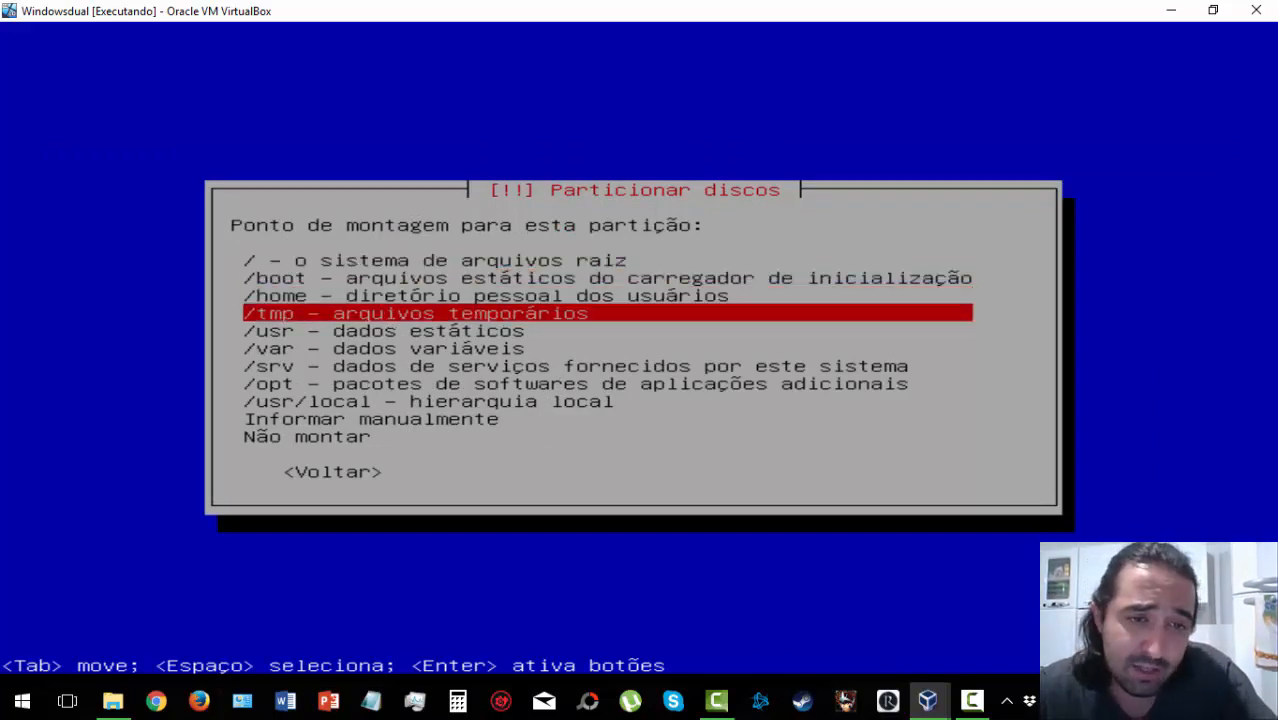
key("Down")
key("Down")
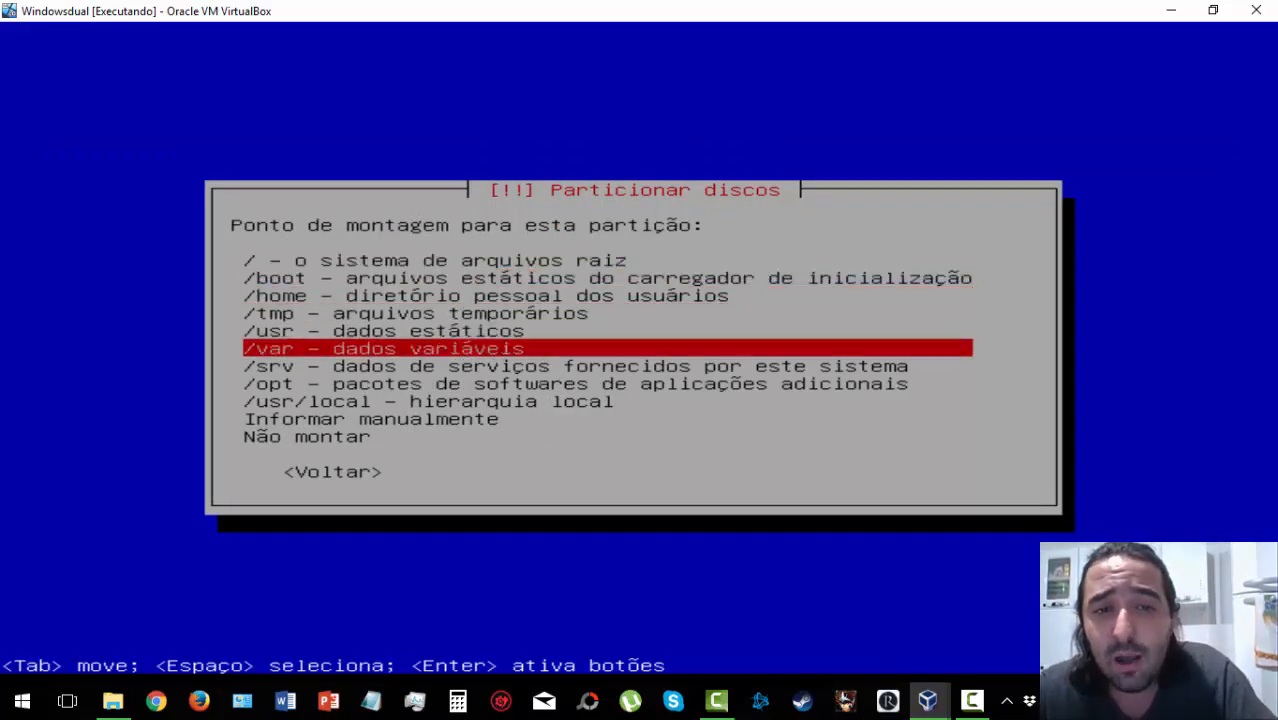
key("Down")
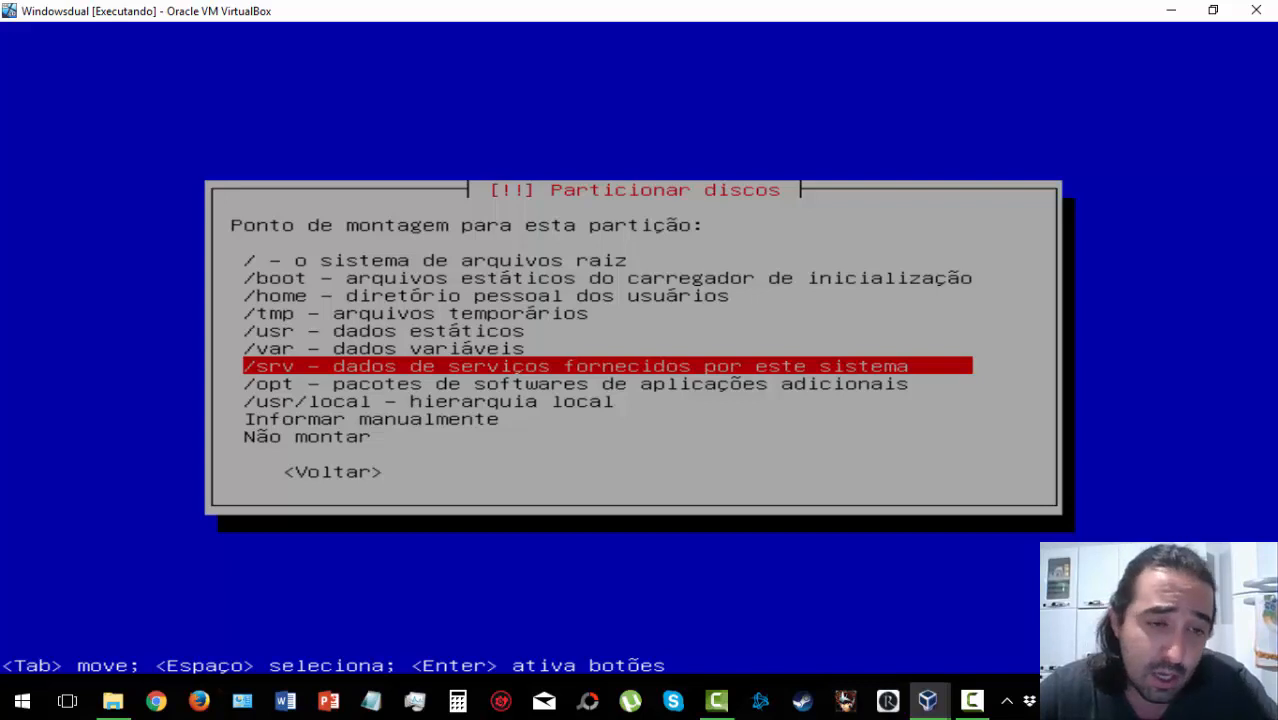
key("Up")
key("Up")
key("Up")
key("Up")
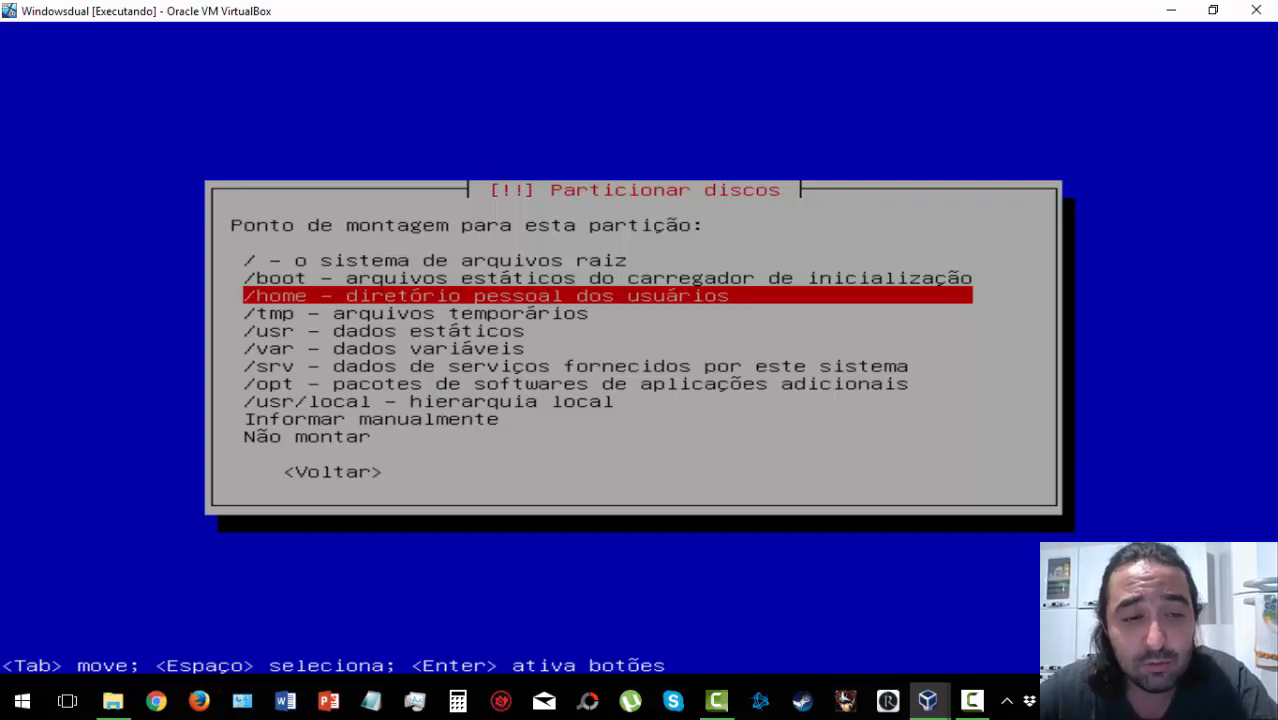
key("Return")
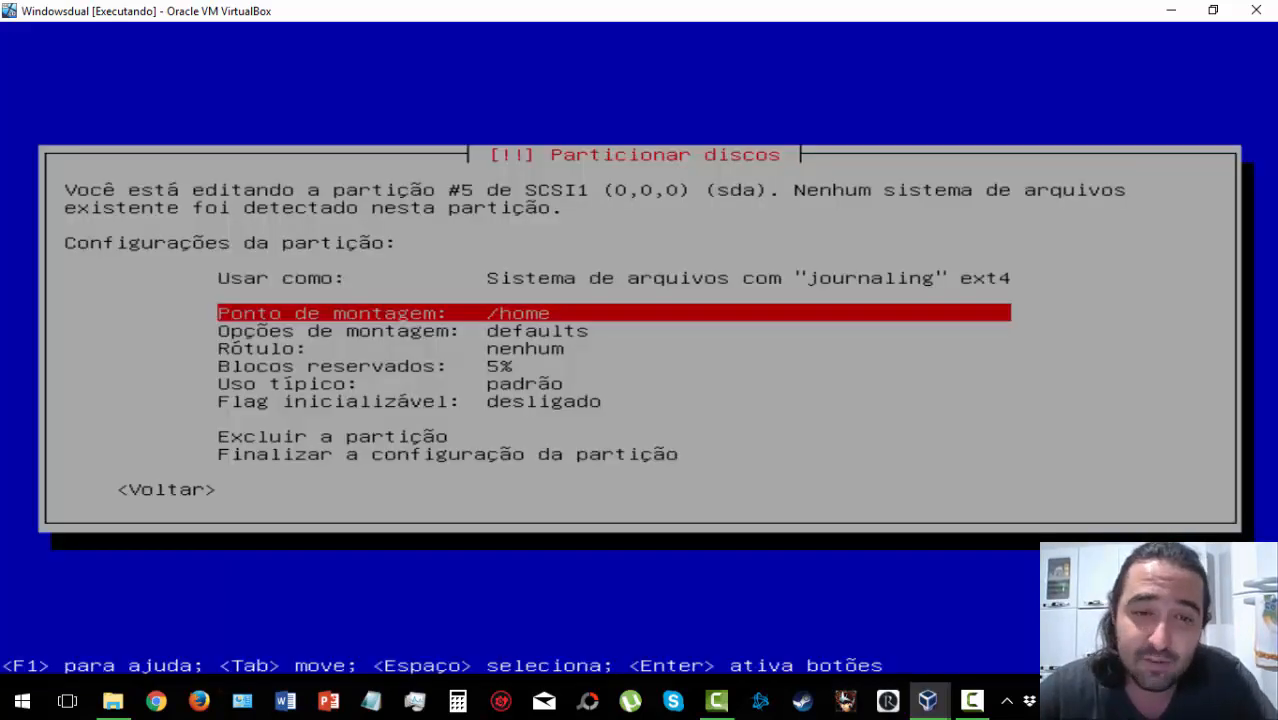
Examine the logical partition's mount options, label and reserved blocks settings.
key("Down")
key("Down")
key("Down")
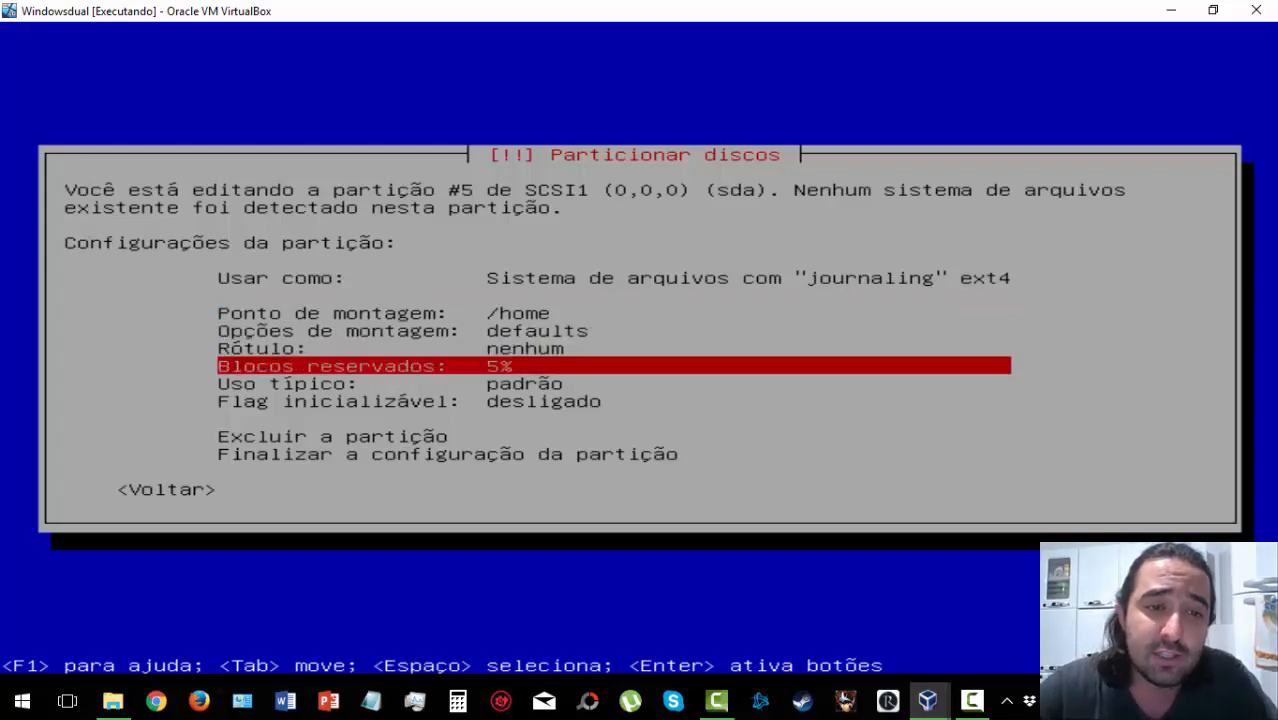
key("Up")
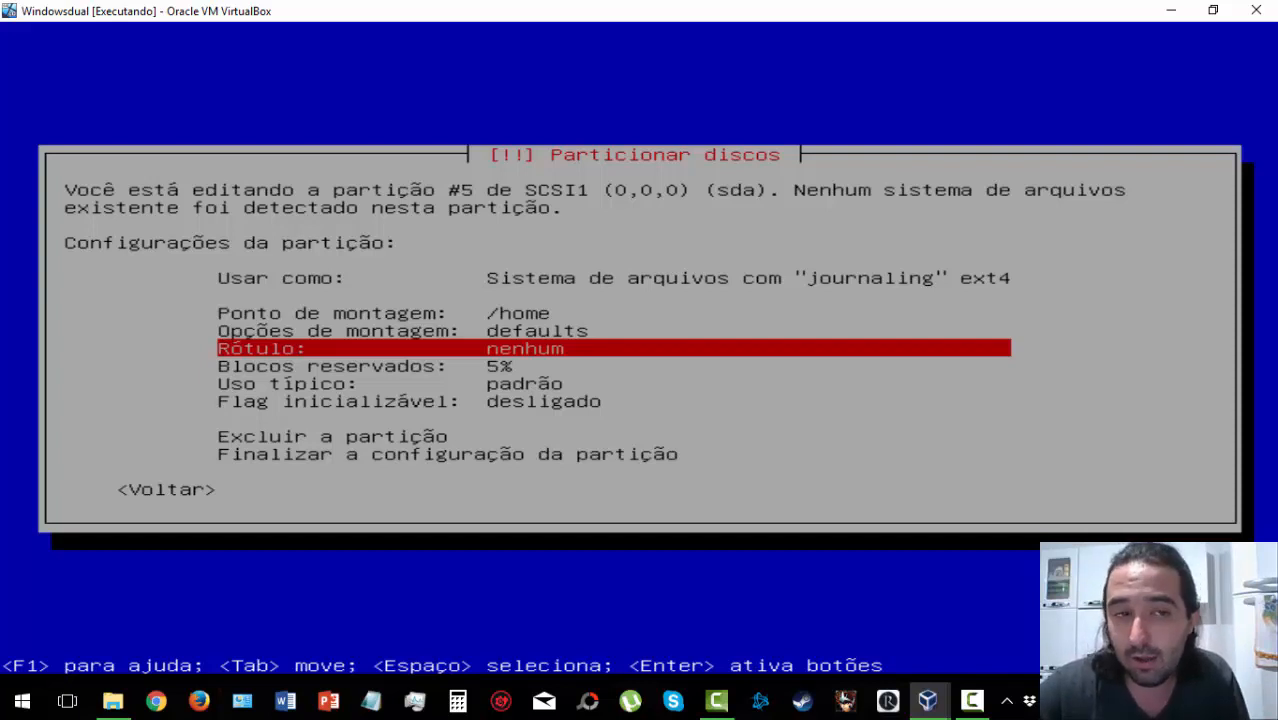
key("Down")
key("Up")
key("Up")
key("Up")
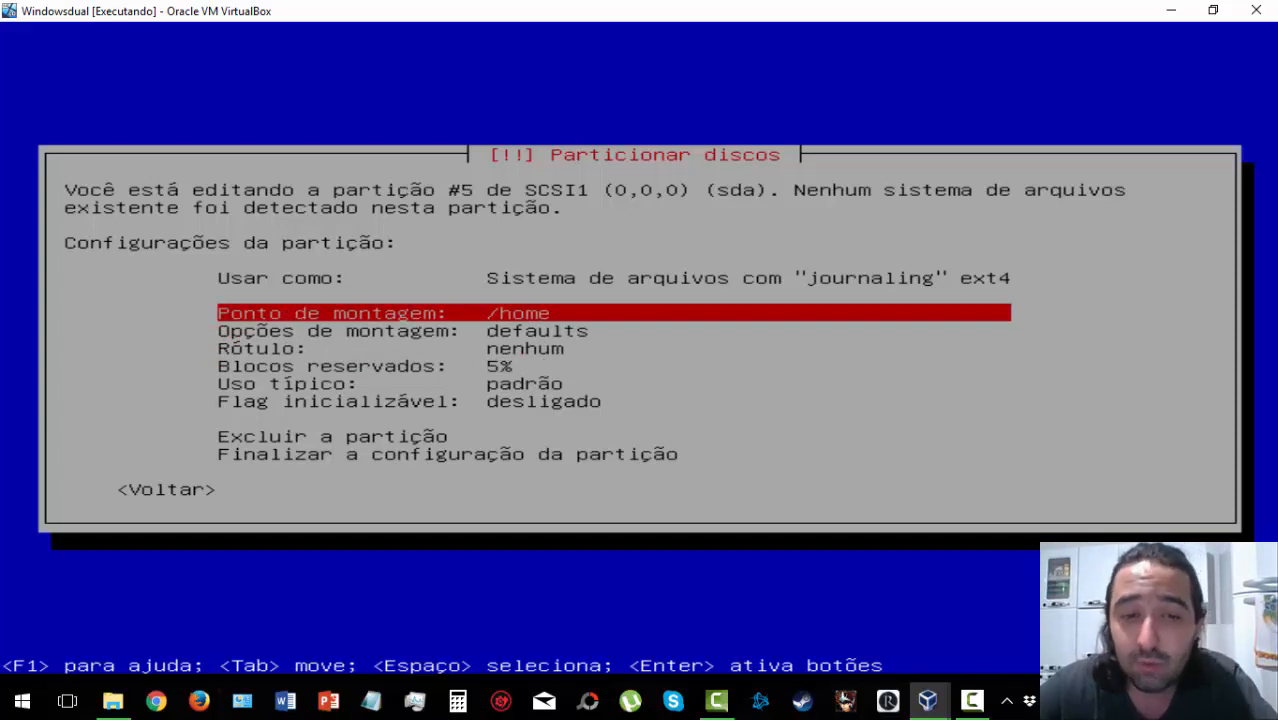
Finish configuring the logical ext4 partition mounted at /home.
key("Down")
key("Down")
key("Down")
key("Down")
key("Down")
key("Down")
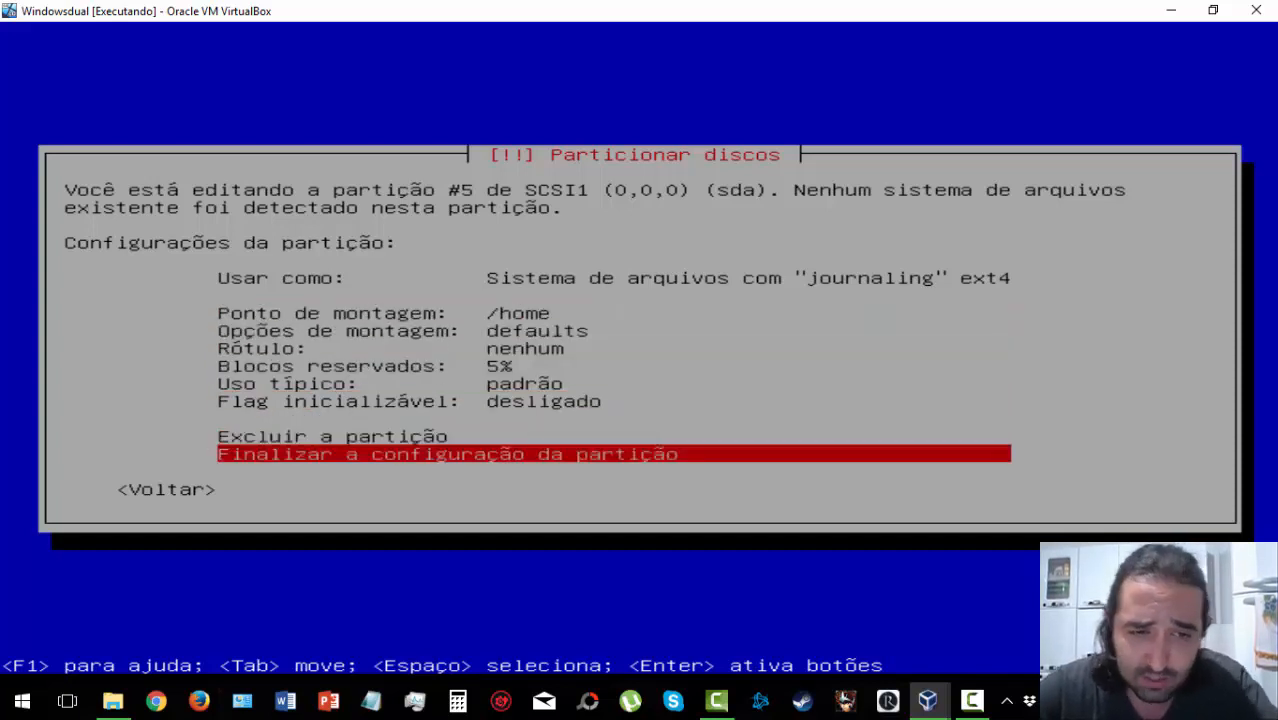
key("Return")
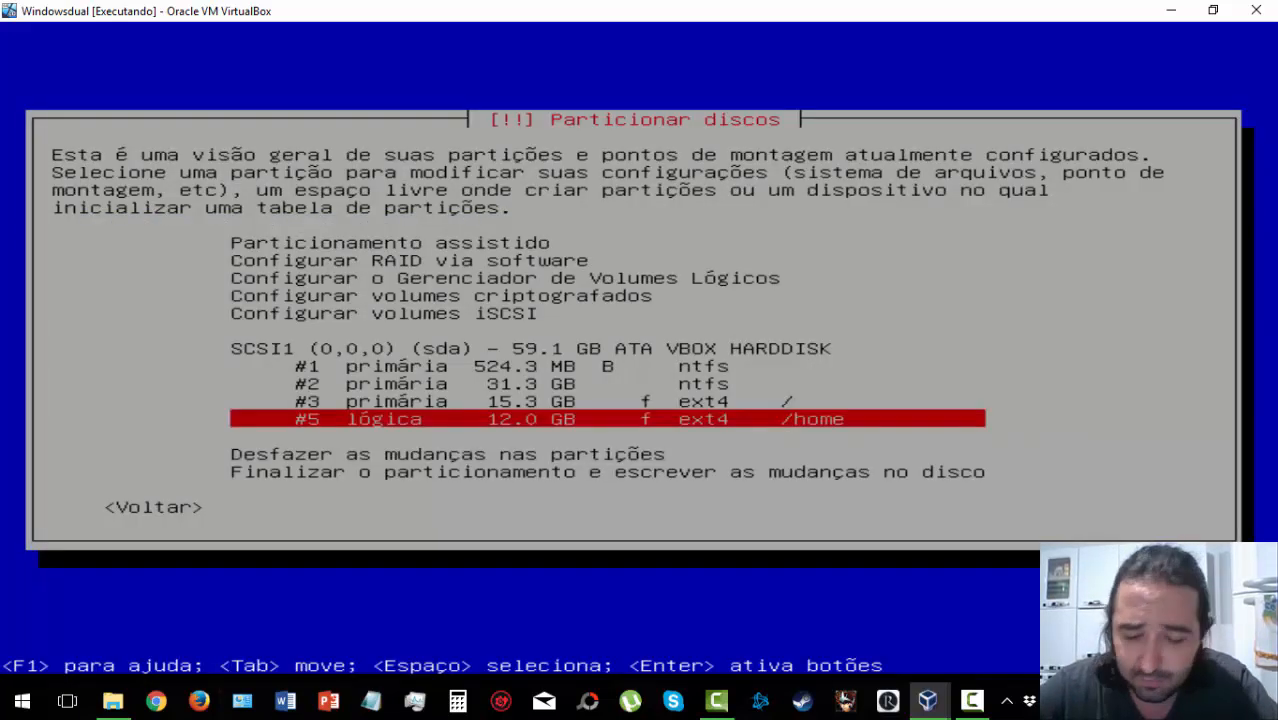
Finalize the partitioning with the ext4 / and /home partitions and proceed to writing the changes to disk.
key("Up")
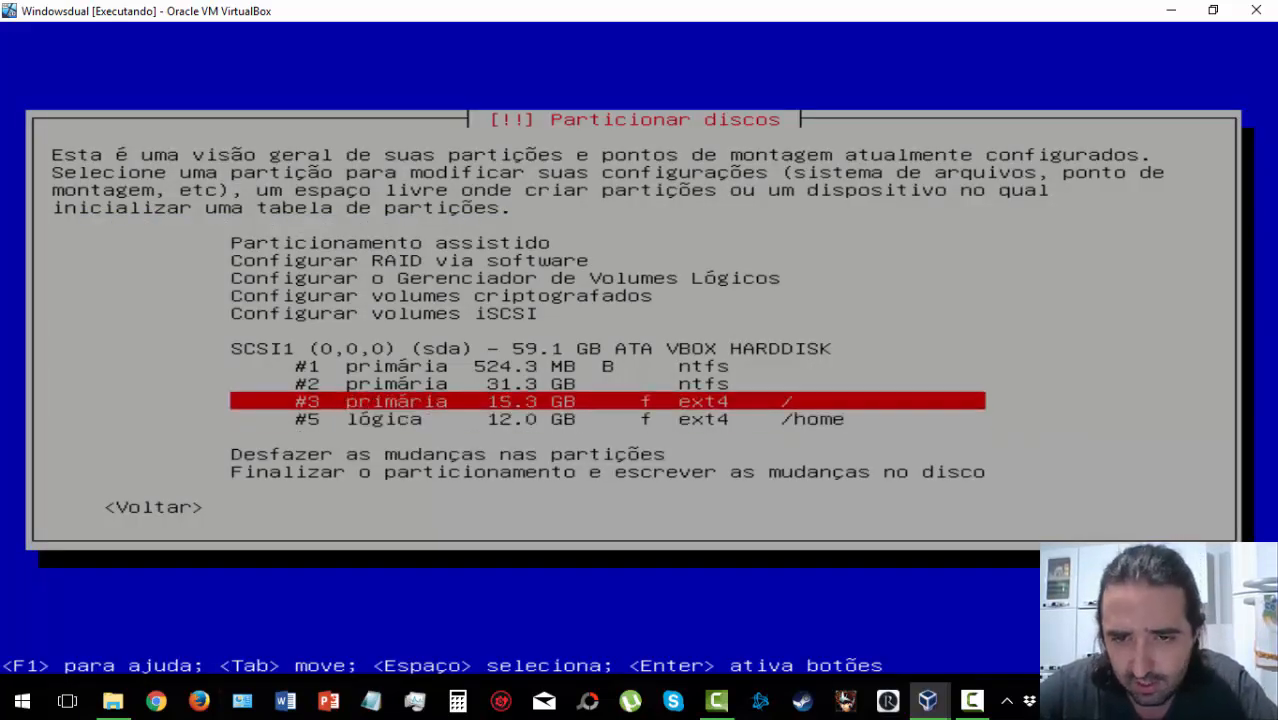
key("Down")
key("Down")
key("Down")
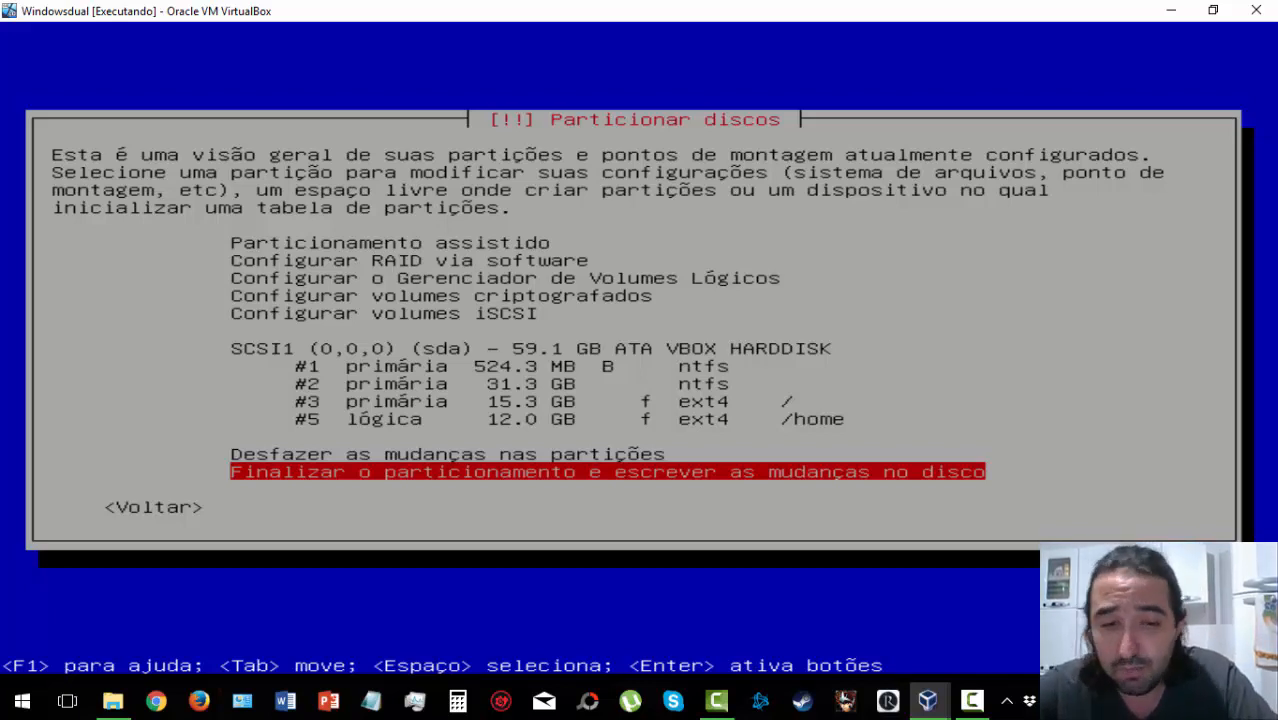
key("Return")
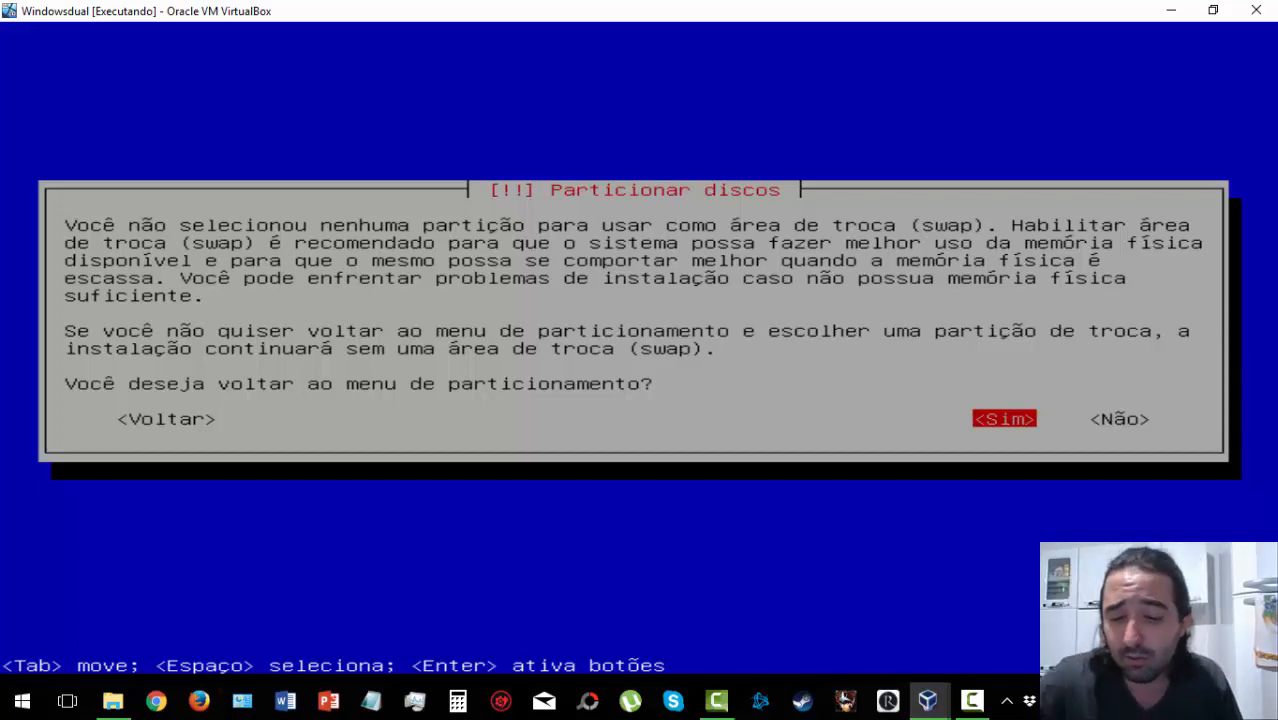
Continue without a swap area and confirm writing the partition changes to the disk.
key("Tab")
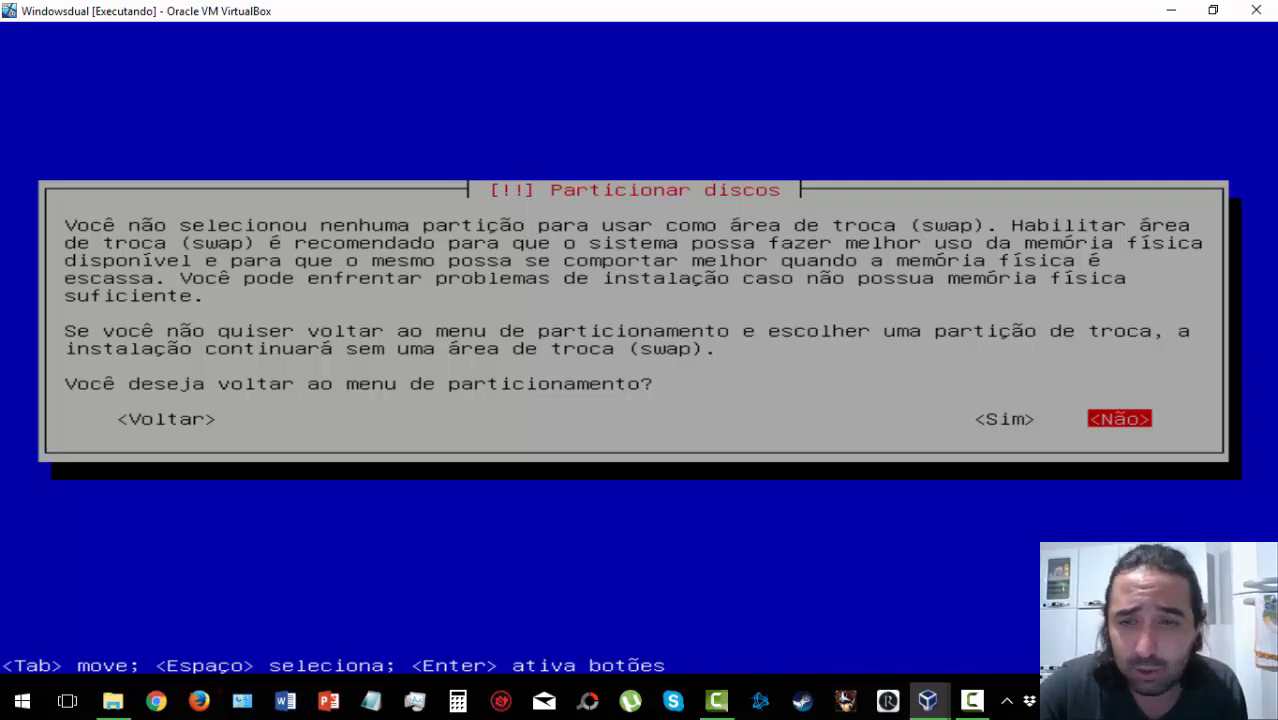
key("Return")
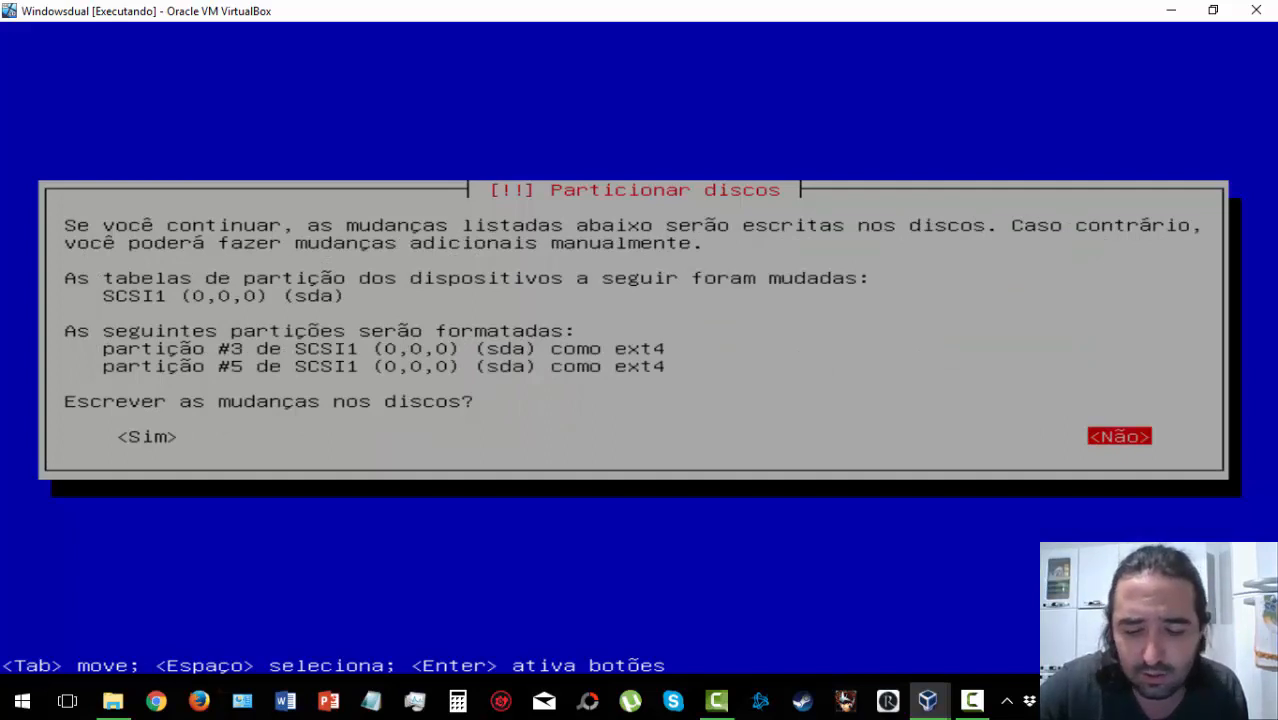
key("Tab")
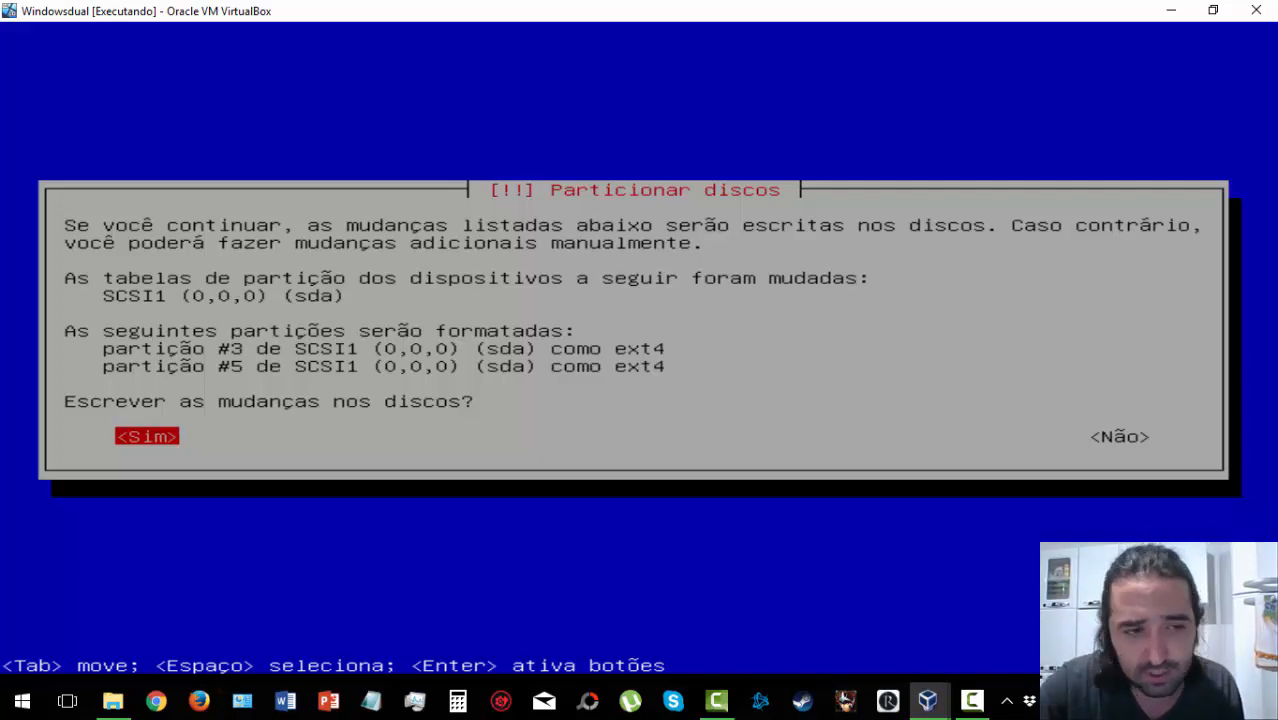
key("Return")
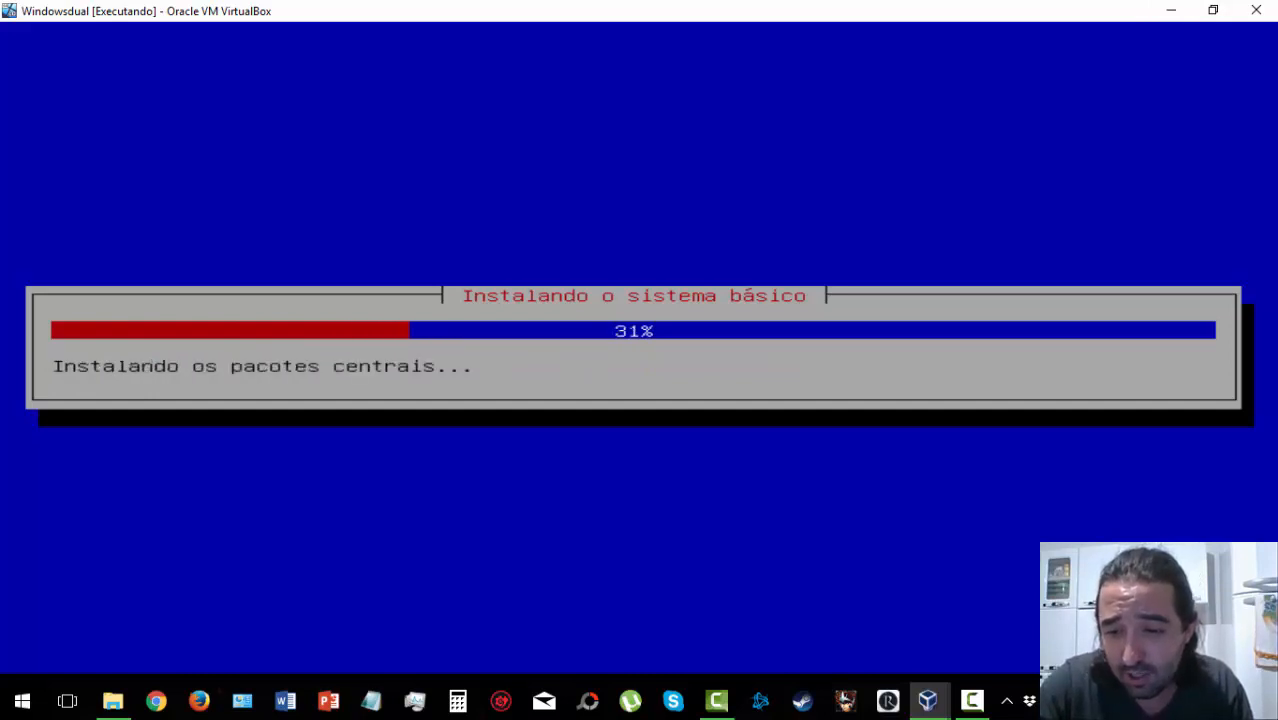
mouse_move(982, 704)
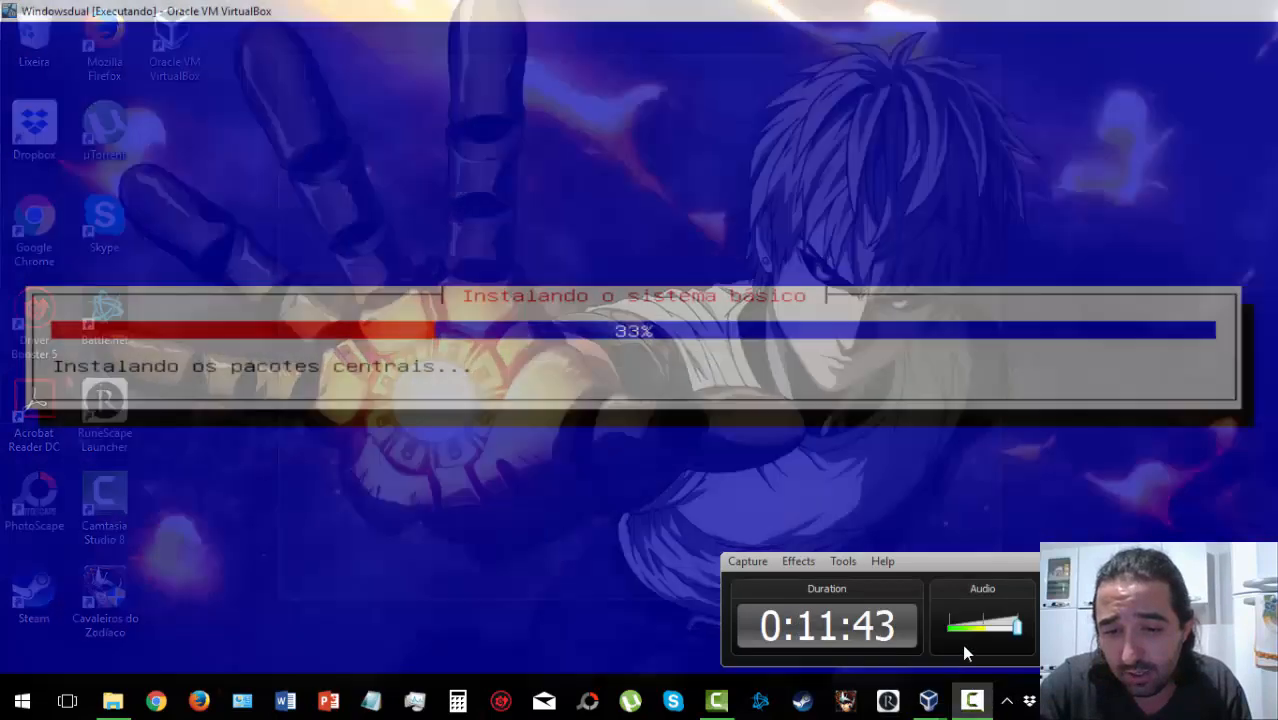
left_click(961, 644)
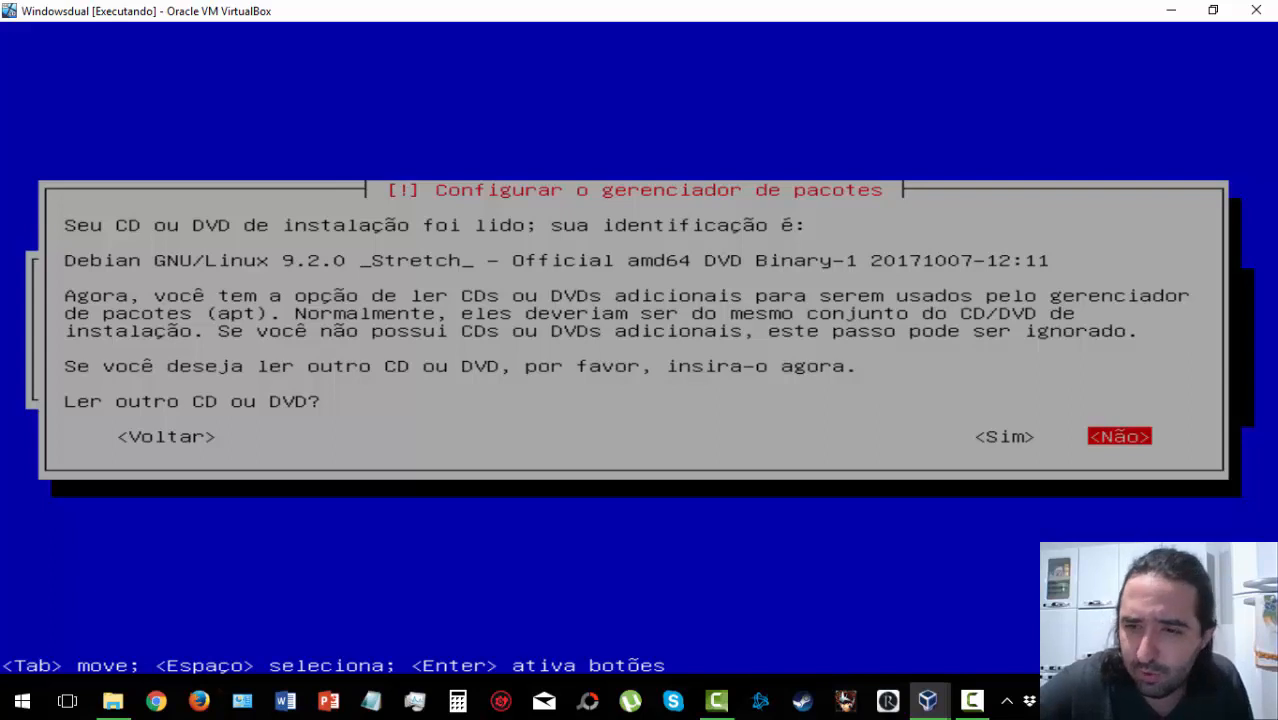
Configure the package manager without additional discs or a network mirror, and decline participation in the package usage survey.
key("Return")
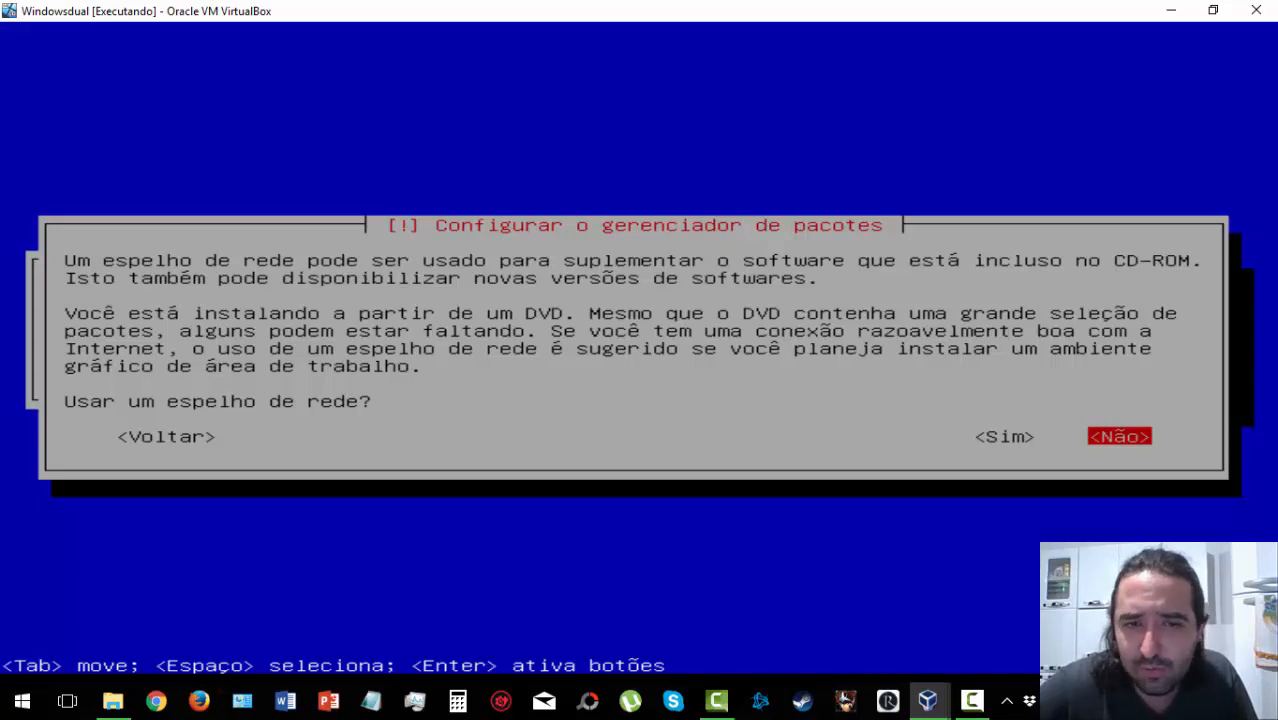
key("Return")
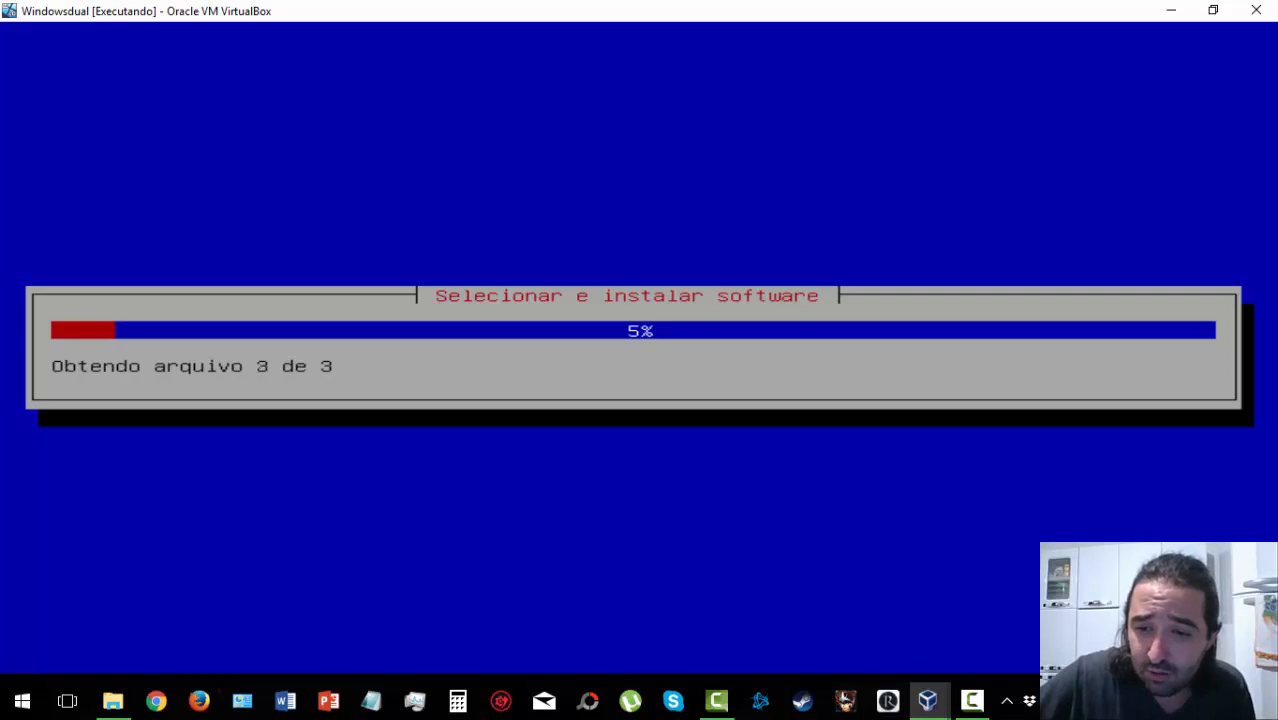
left_click(972, 700)
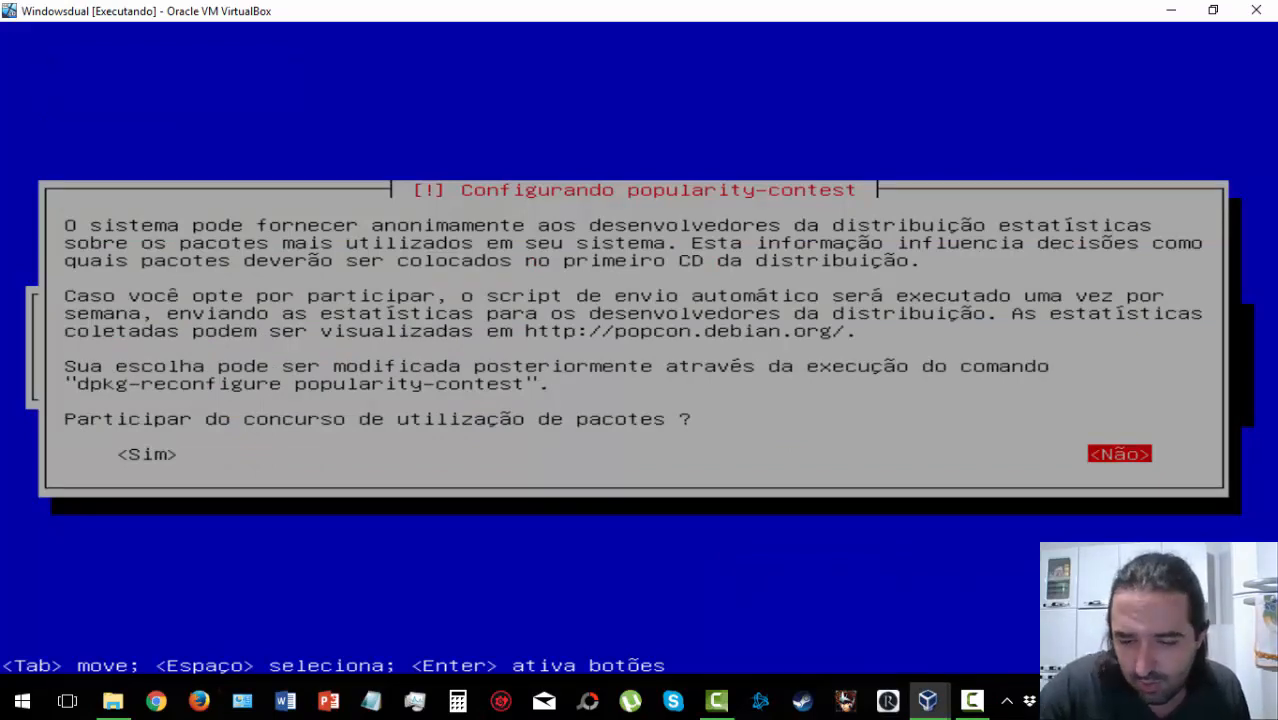
key("Return")
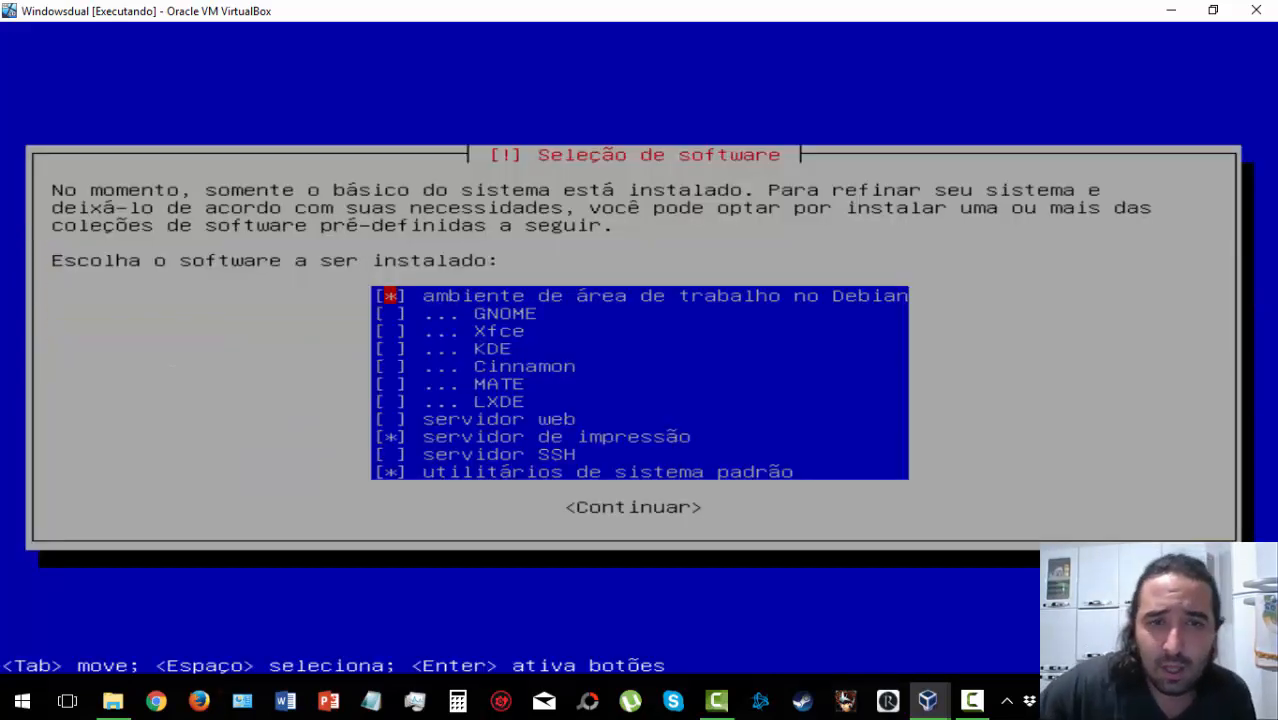
Review the software collections offered for installation, from the desktop environments to the server options and standard system utilities.
key("Down")
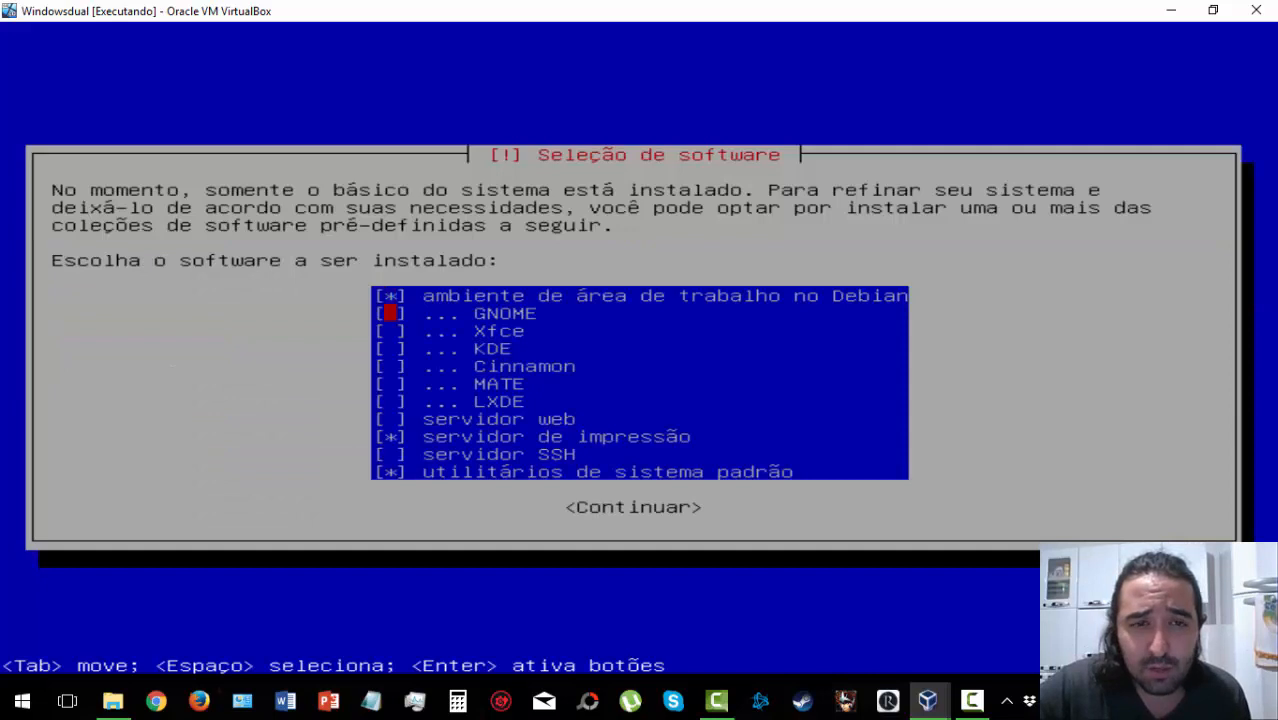
key("Down")
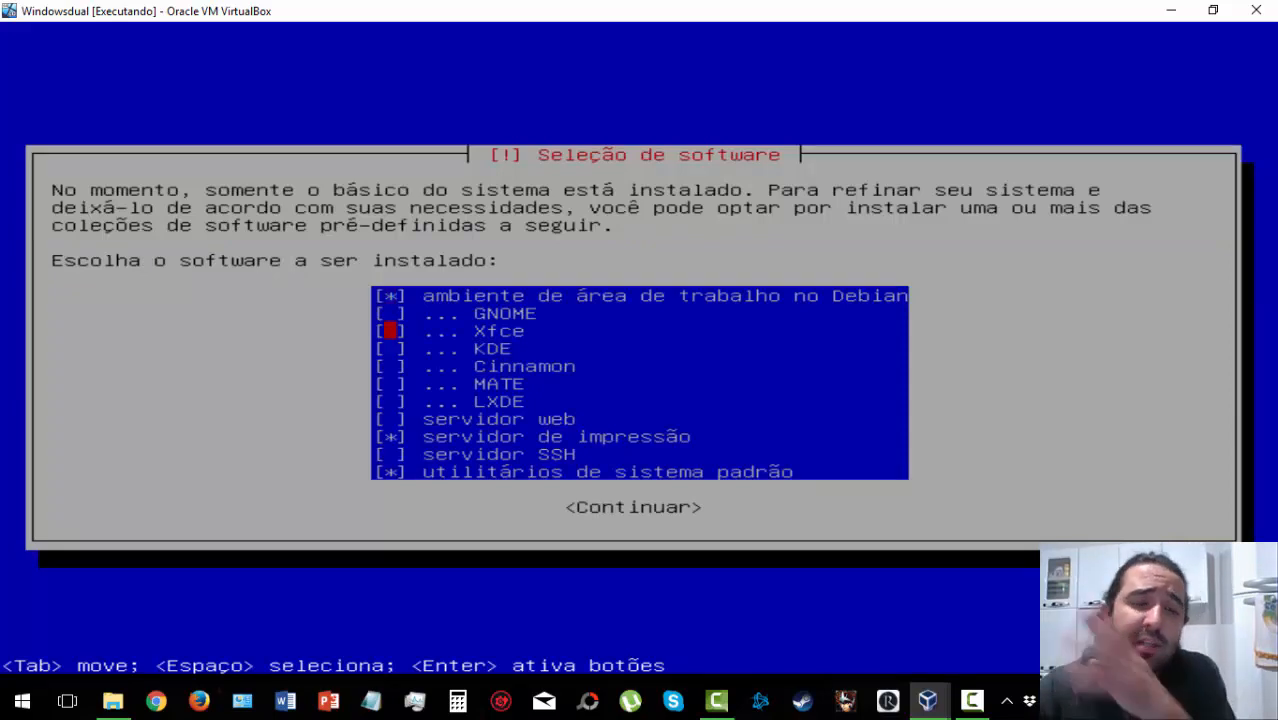
key("Down")
key("Up")
key("Up")
key("Up")
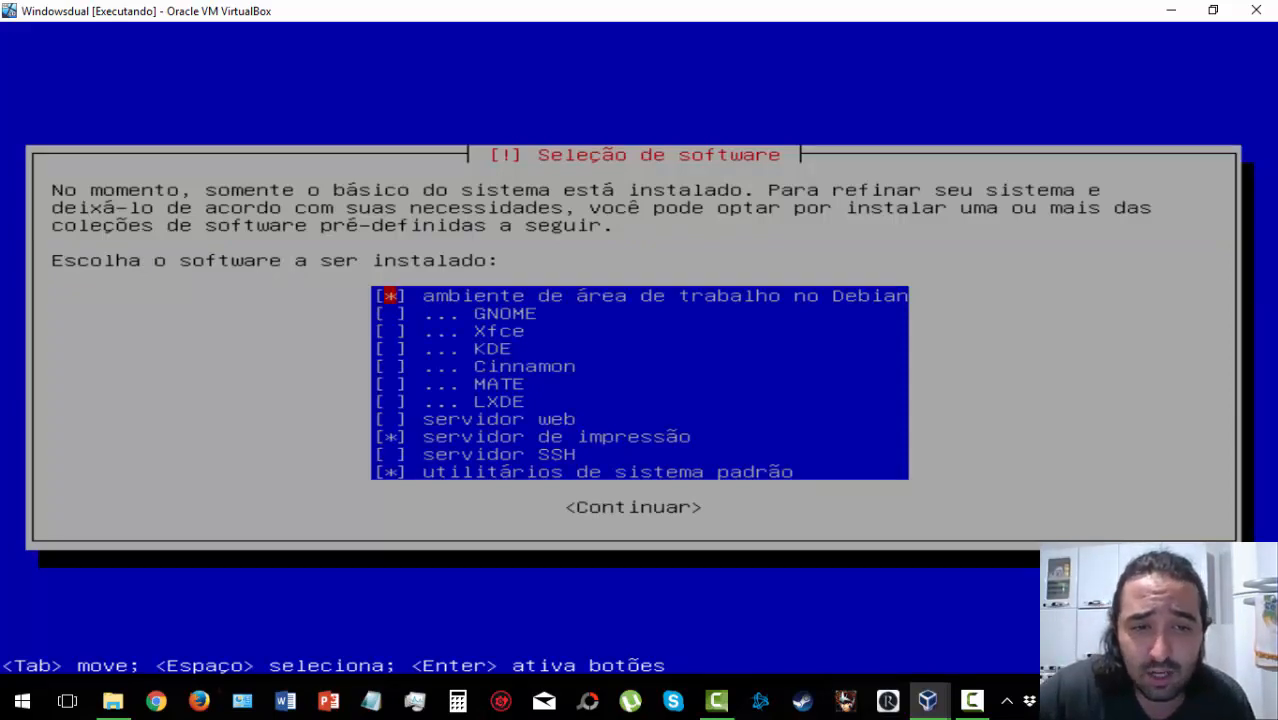
key("Down")
key("Down")
key("Down")
key("Down")
key("Down")
key("Down")
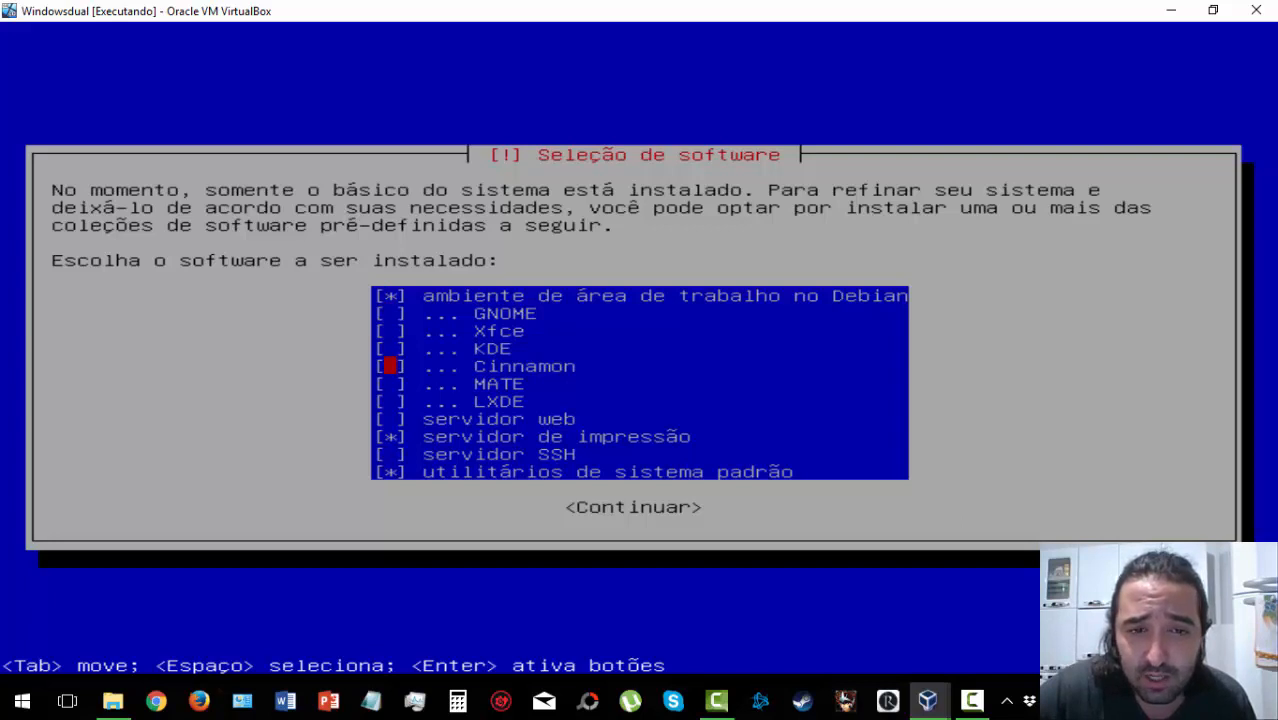
key("Down")
key("Down")
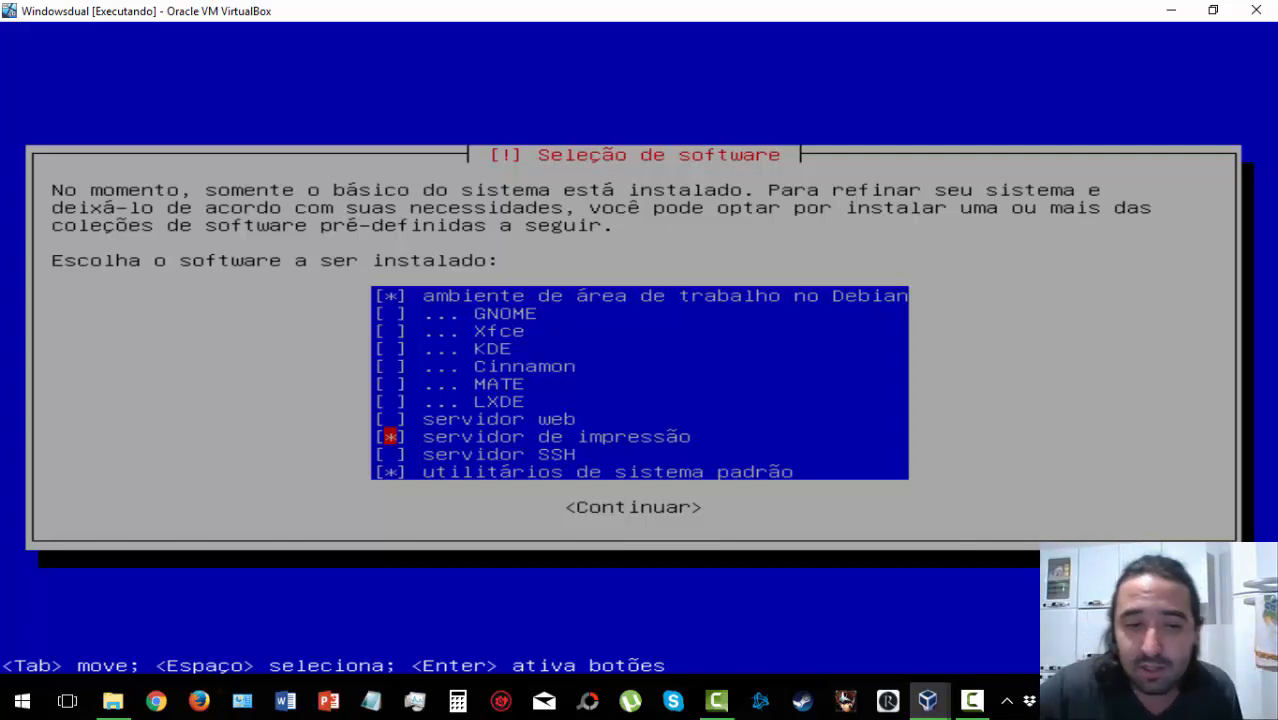
key("Down")
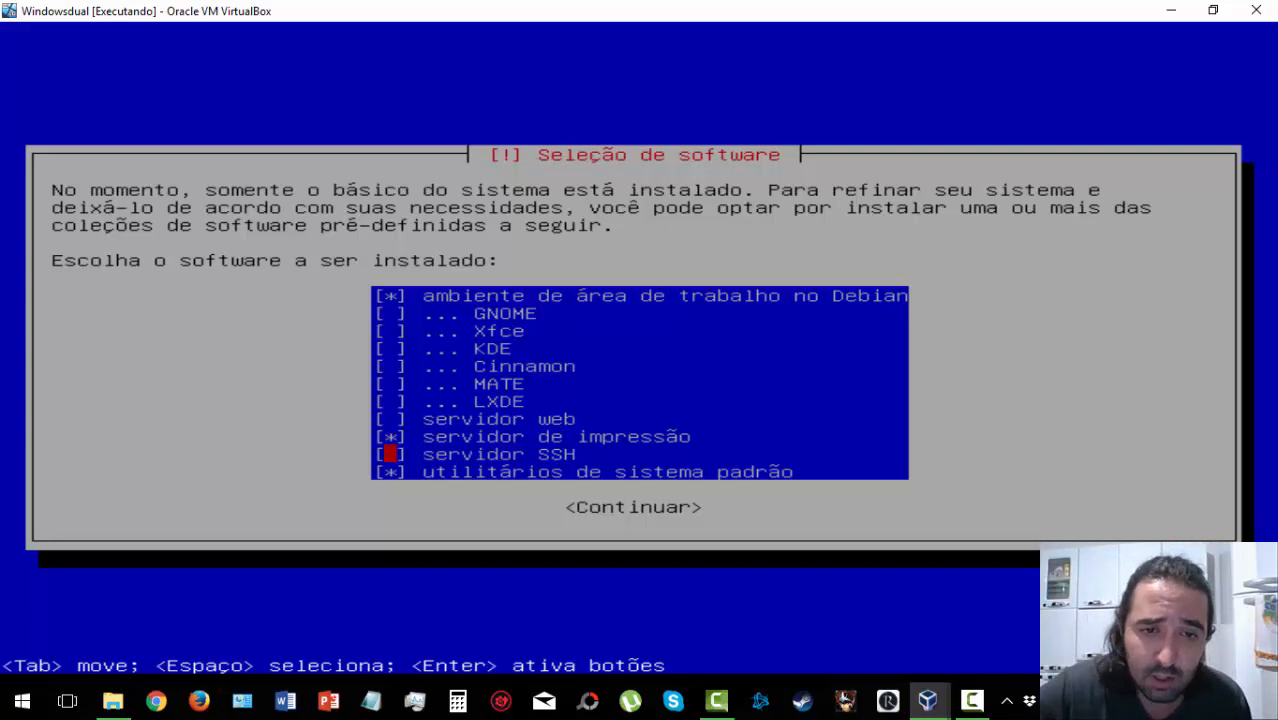
key("Up")
key("Down")
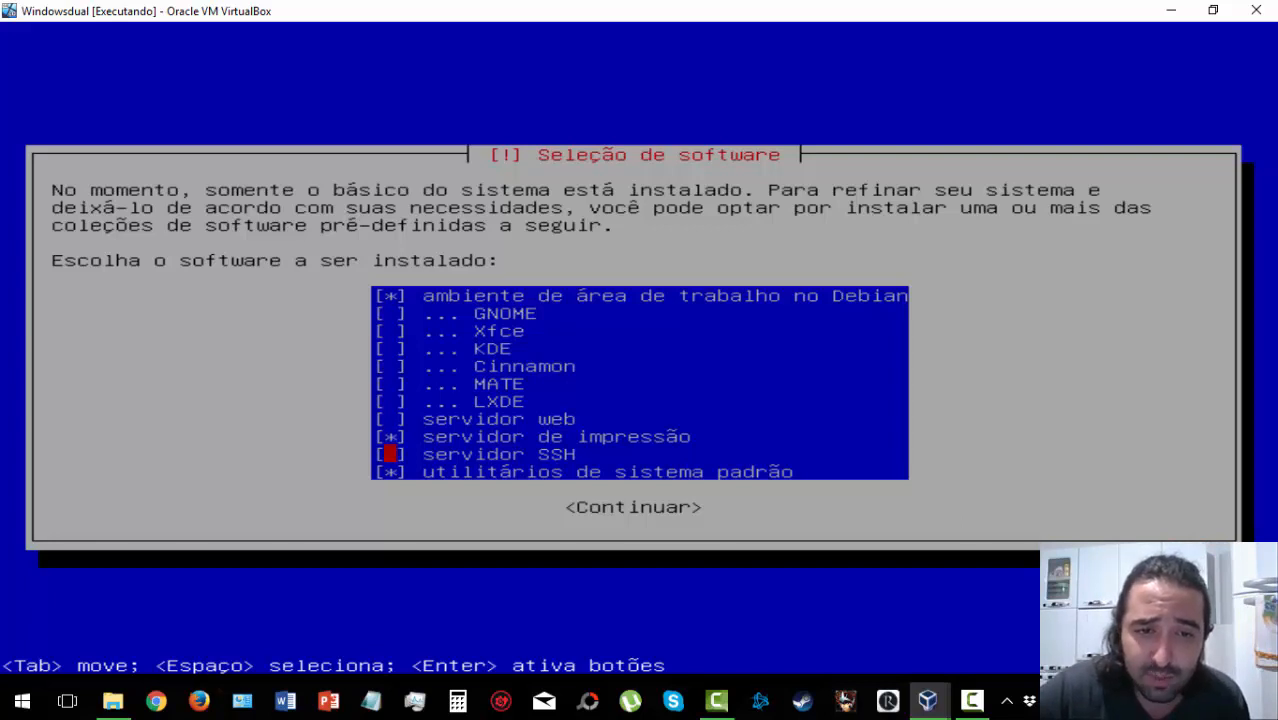
key("Down")
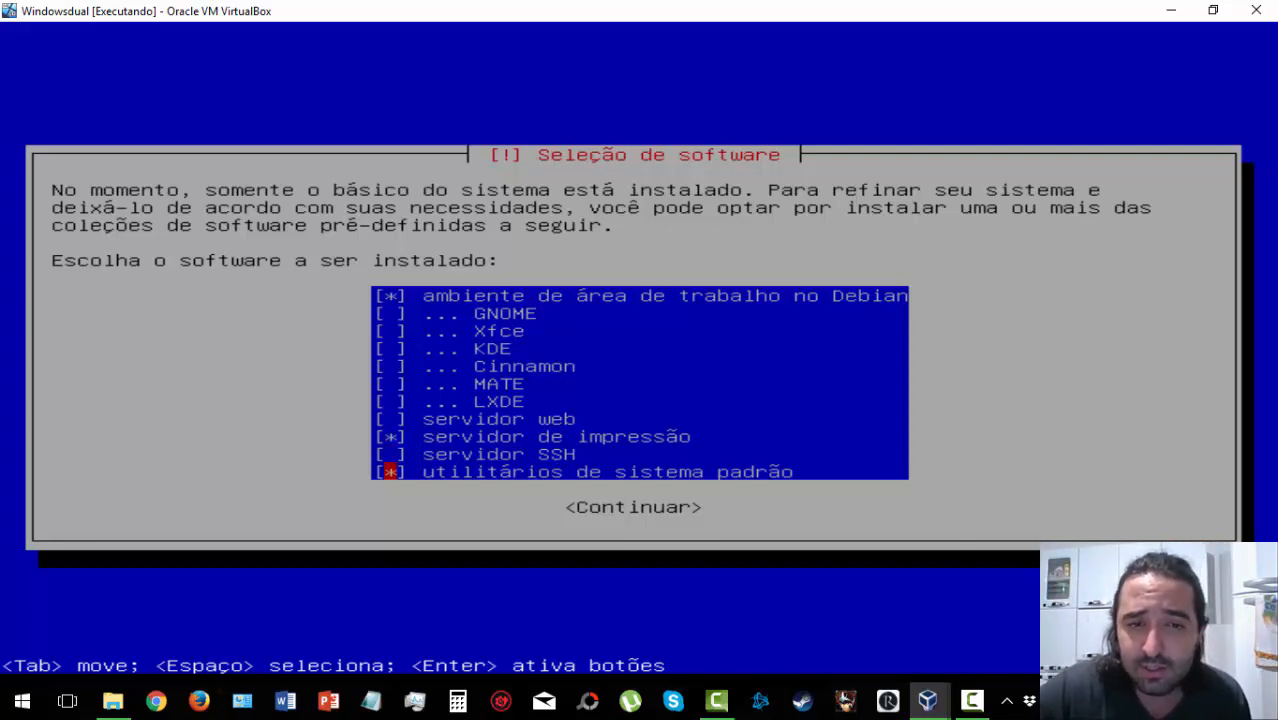
Compare the GNOME, Xfce, KDE and Cinnamon desktop environment choices in the software selection.
key("Up")
key("Up")
key("Up")
key("Up")
key("Up")
key("Up")
key("Up")
key("Up")
key("Up")
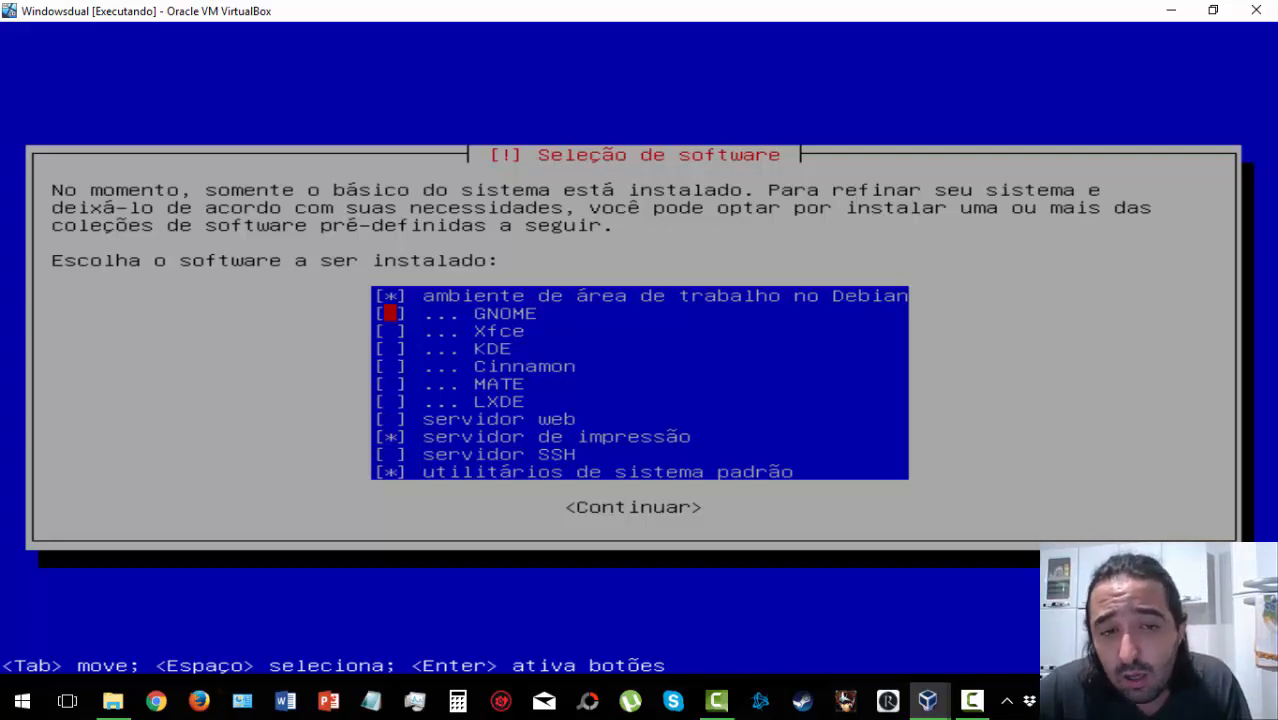
key("Down")
key("Down")
key("Up")
key("Up")
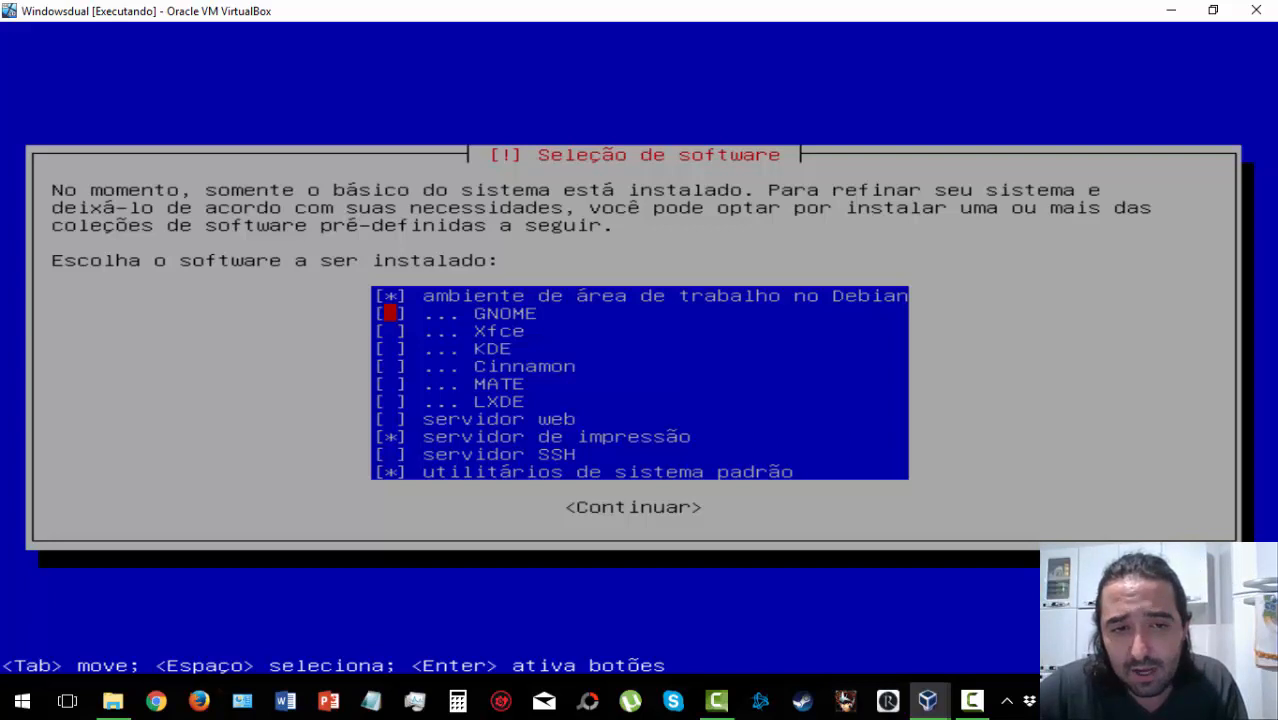
key("Down")
key("Down")
key("Down")
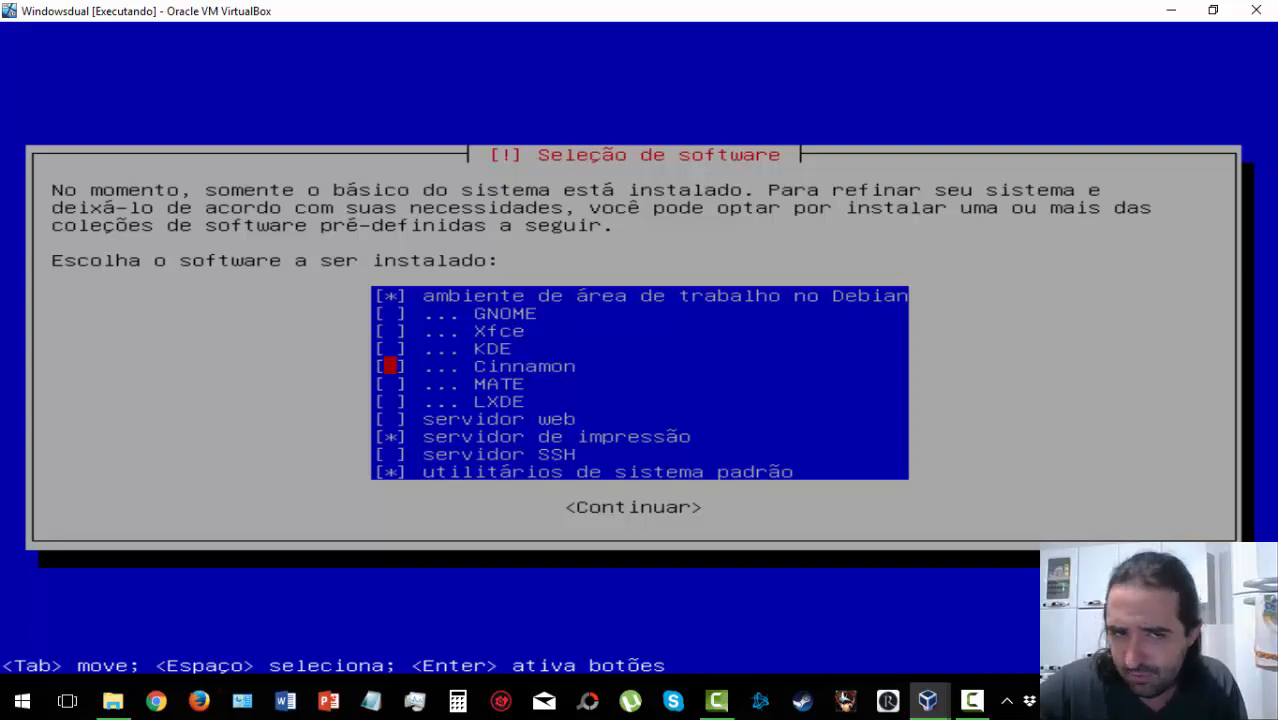
key("Up")
key("Up")
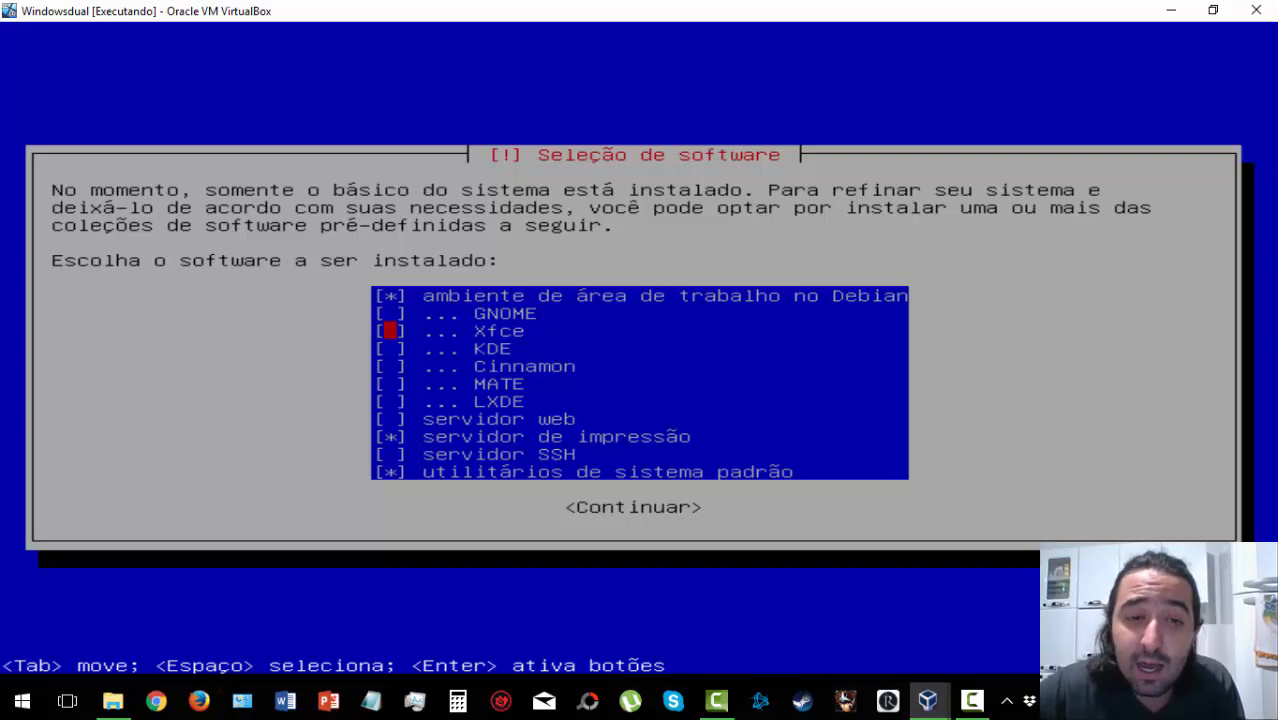
key("Up")
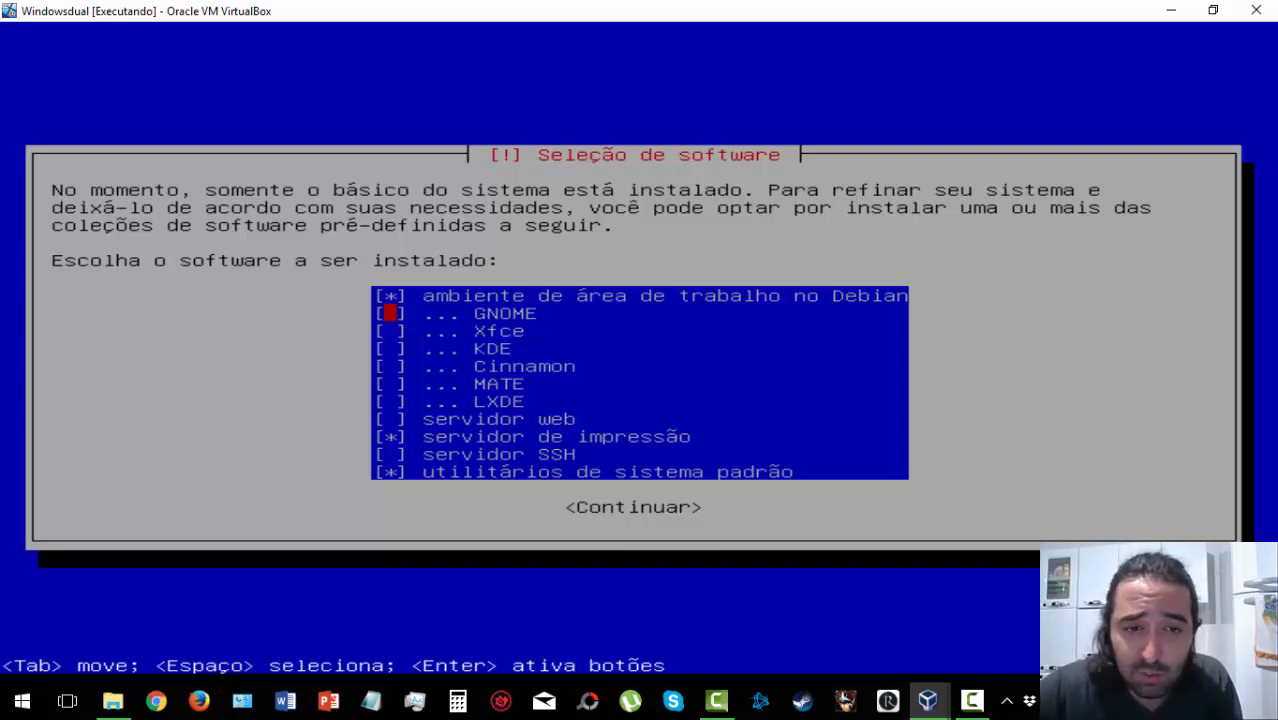
Mark Xfce for installation as the desktop environment.
key("Down")
key("Down")
key("Down")
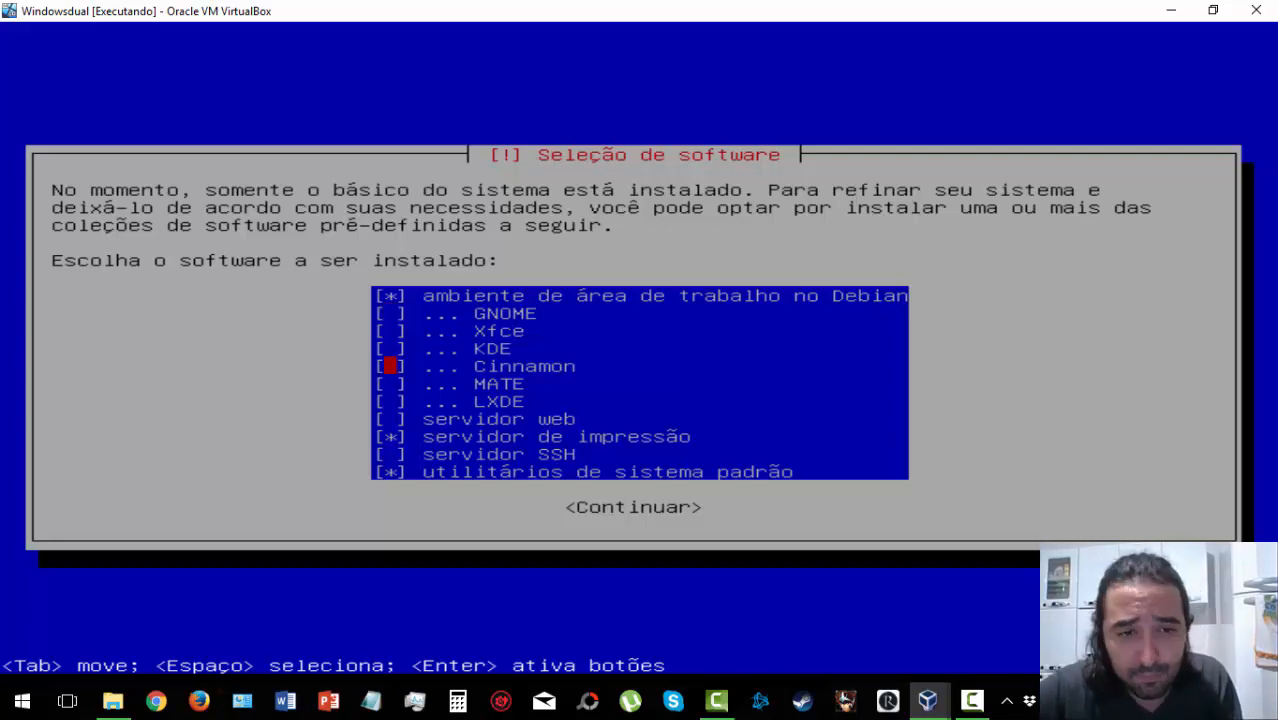
key("Up")
key("Up")
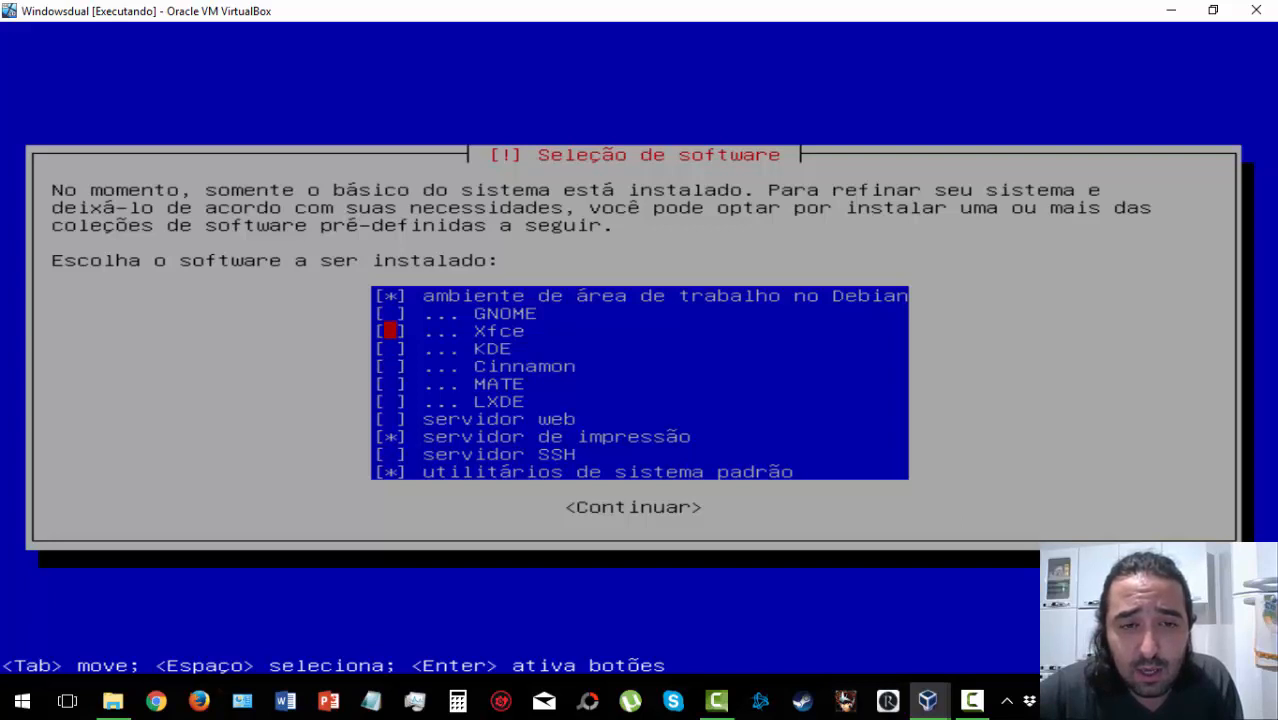
key("Up")
key("Down")
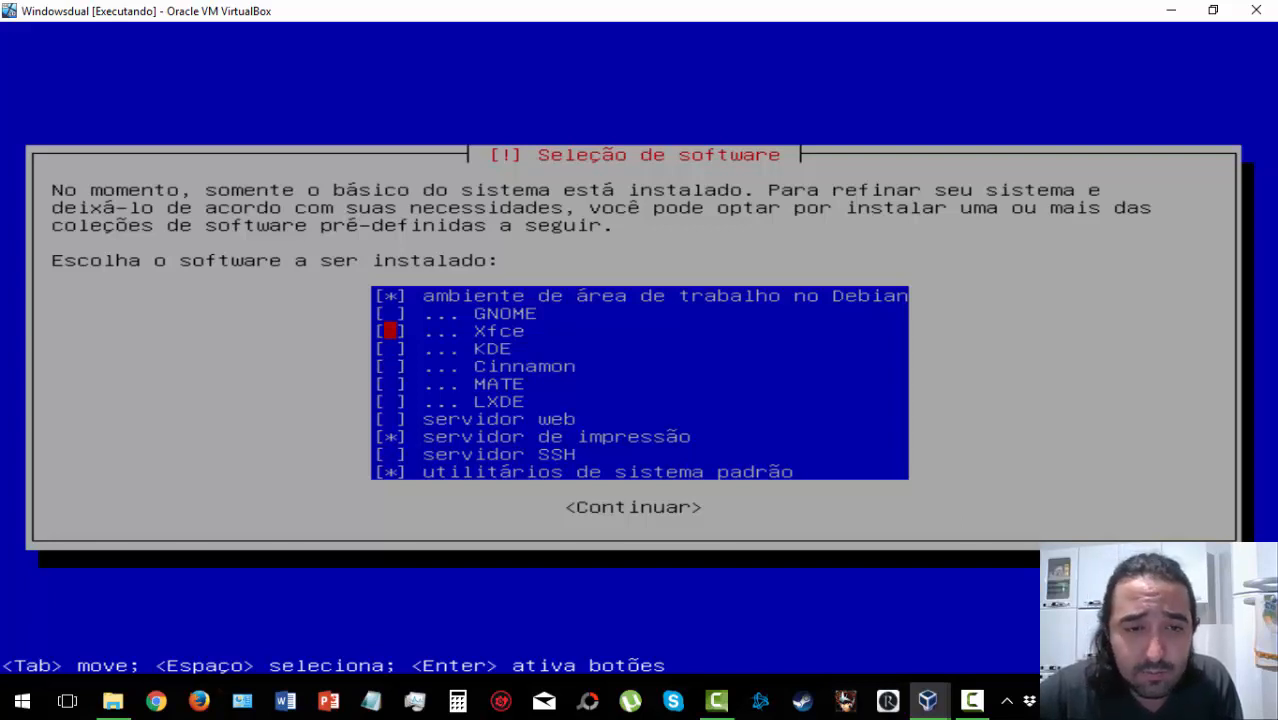
key("space")
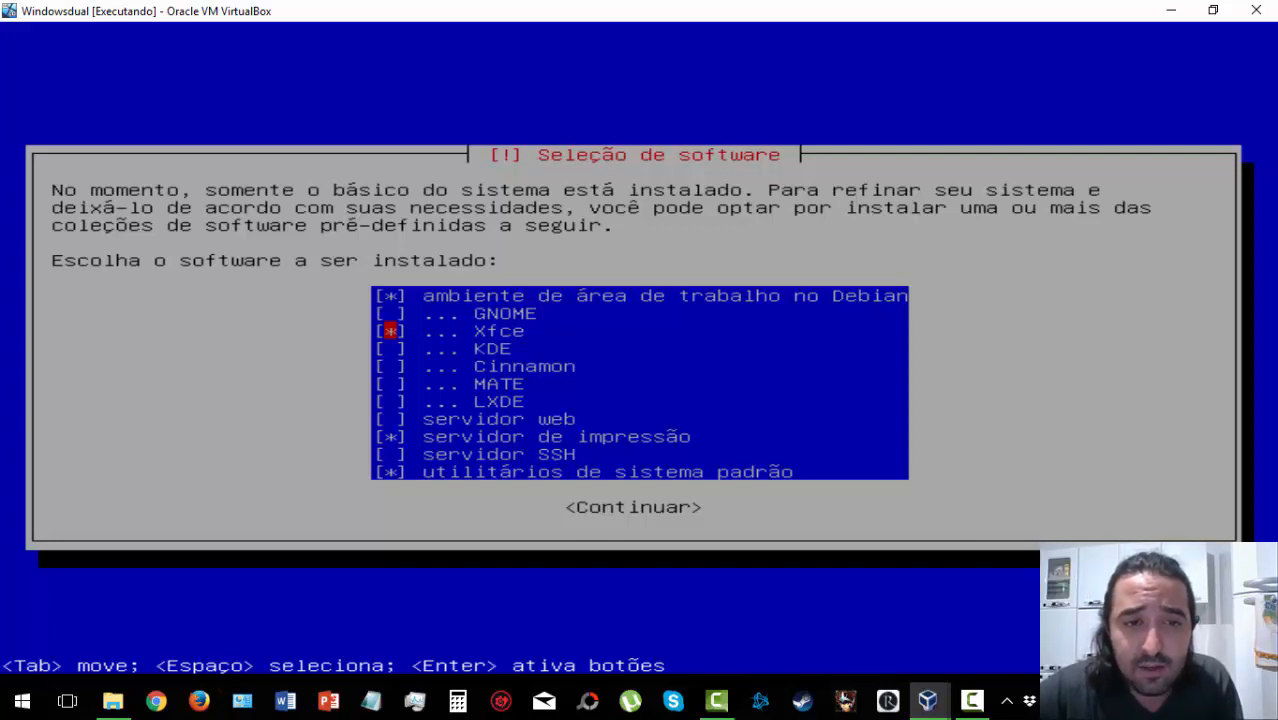
Check the remaining software collections listed below Xfce, down to the option to continue.
key("Down")
key("Down")
key("Down")
key("Down")
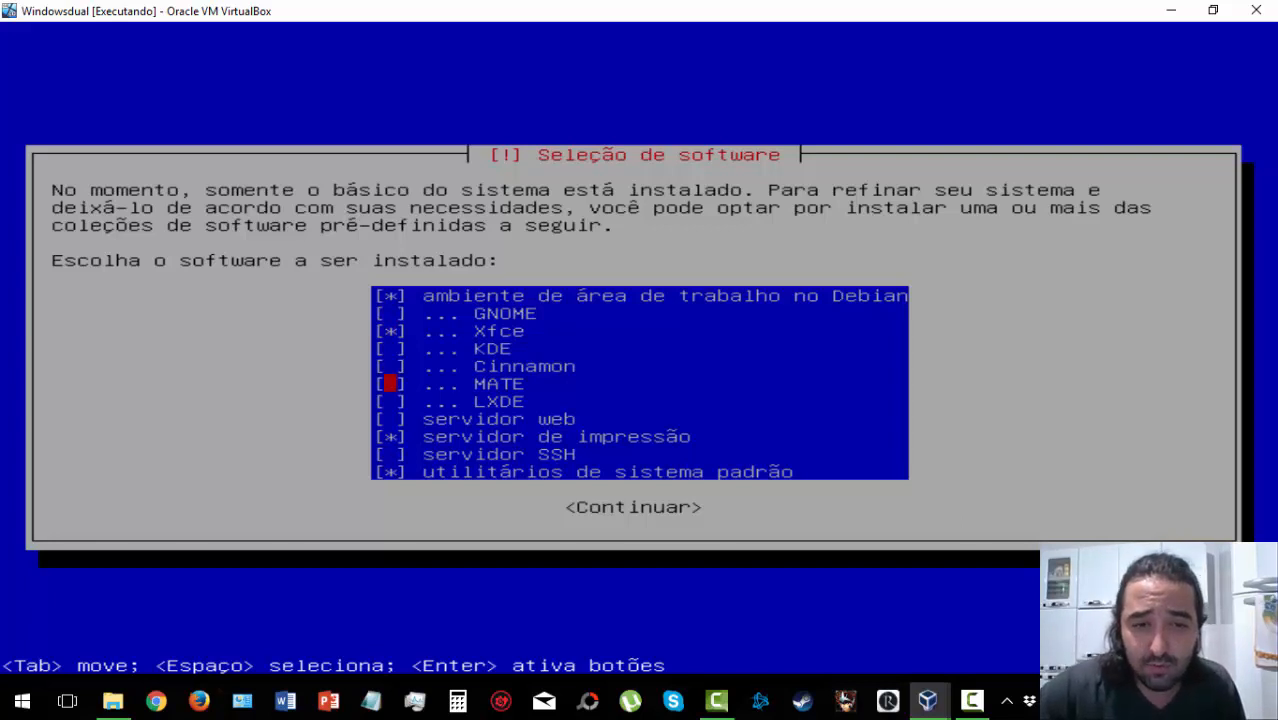
key("Down")
key("Down")
key("Down")
key("Down")
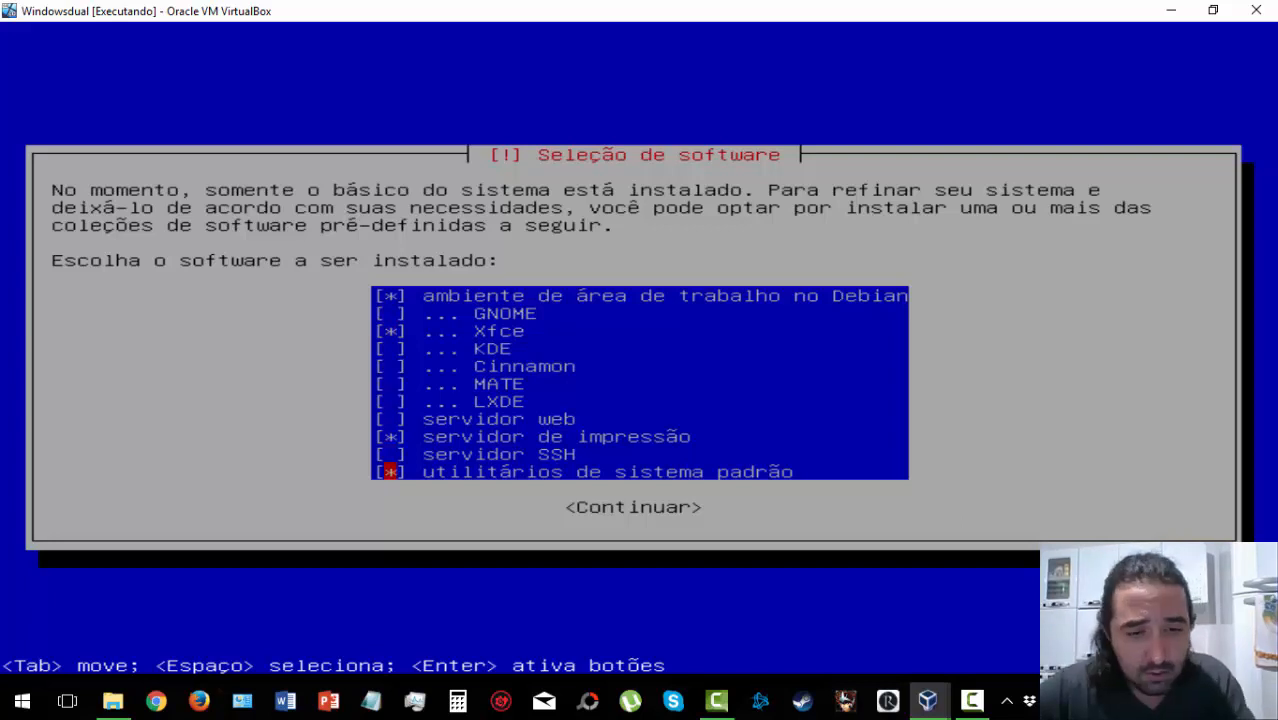
key("Tab")
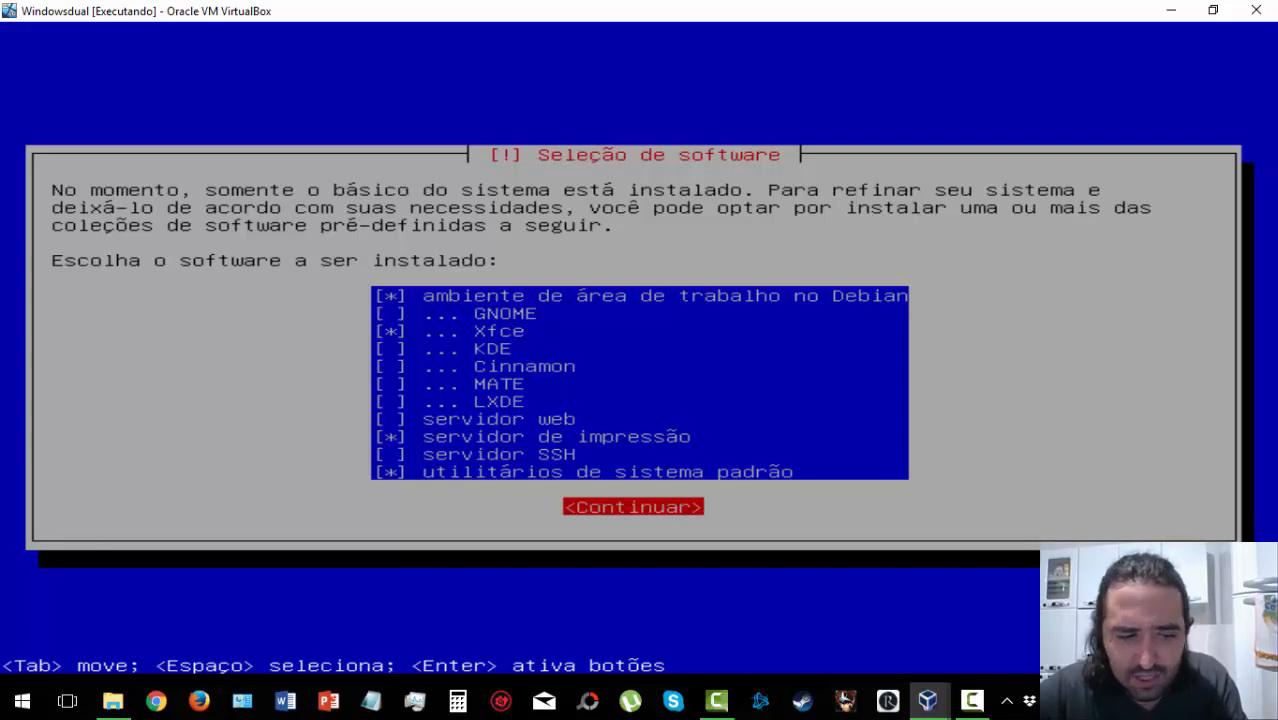
Recheck the chosen software collections, going back from the option to continue up to the Xfce entry.
key("Tab")
key("Up")
key("Up")
key("Up")
key("Up")
key("Up")
key("Up")
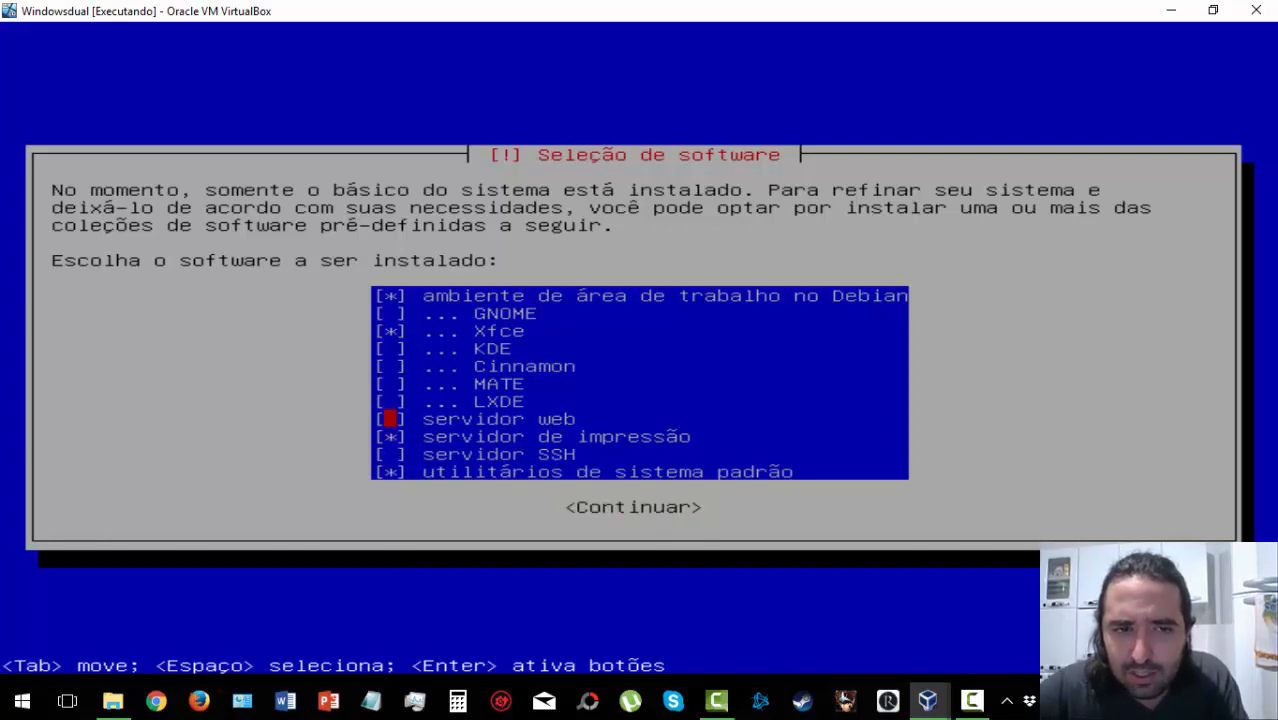
key("Up")
key("Up")
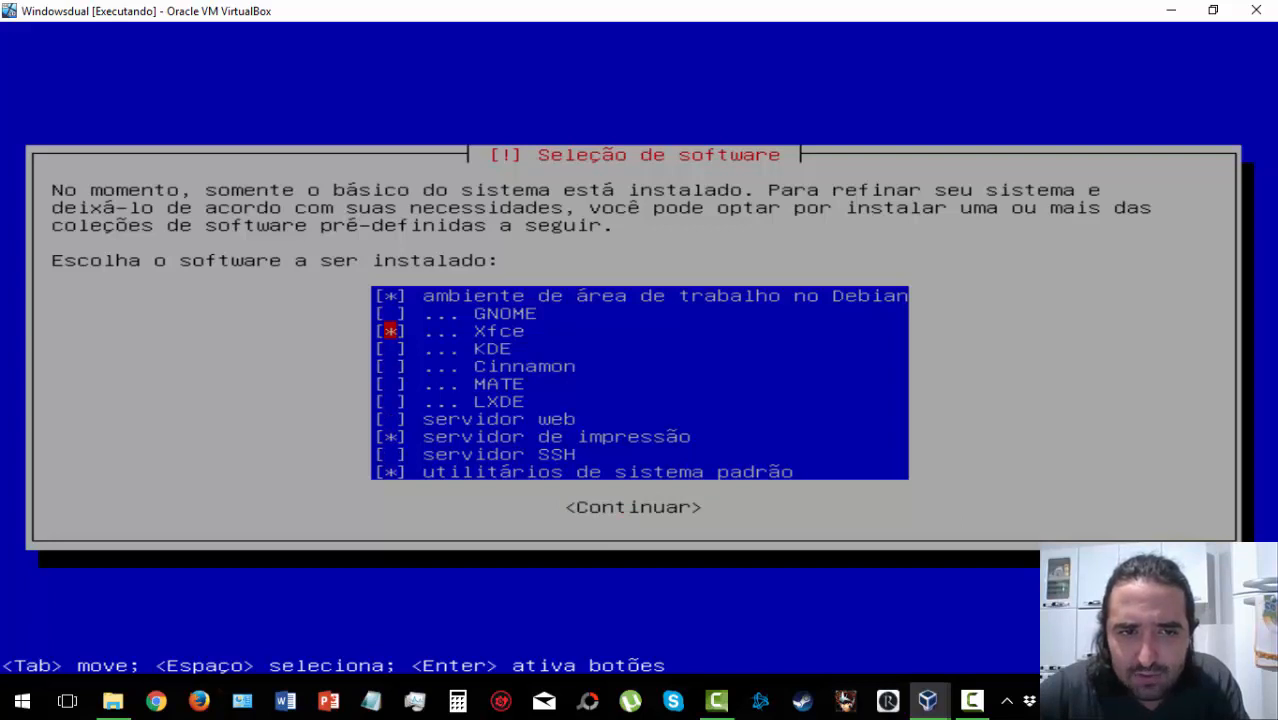
key("Down")
key("Up")
key("space")
key("Down")
key("Up")
key("space")
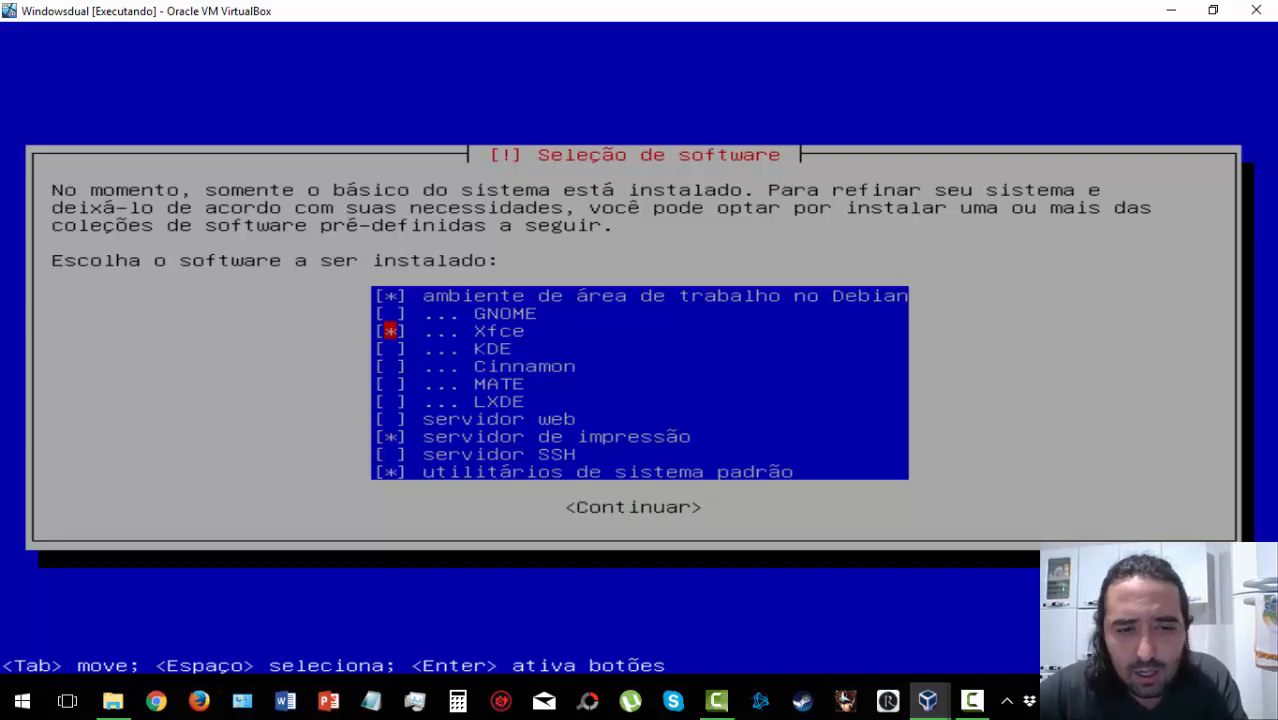
Confirm the software selection and install the Debian desktop with Xfce, the print server and the standard system utilities.
key("Tab")
key("Tab")
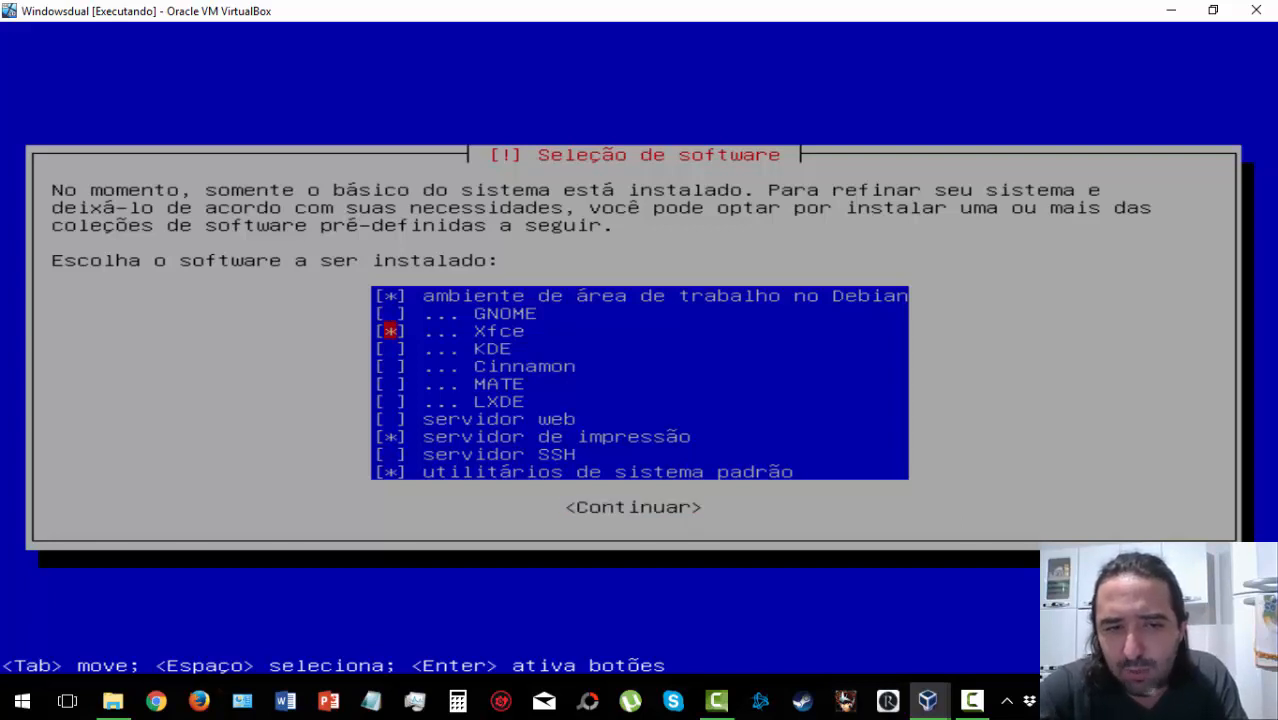
key("Tab")
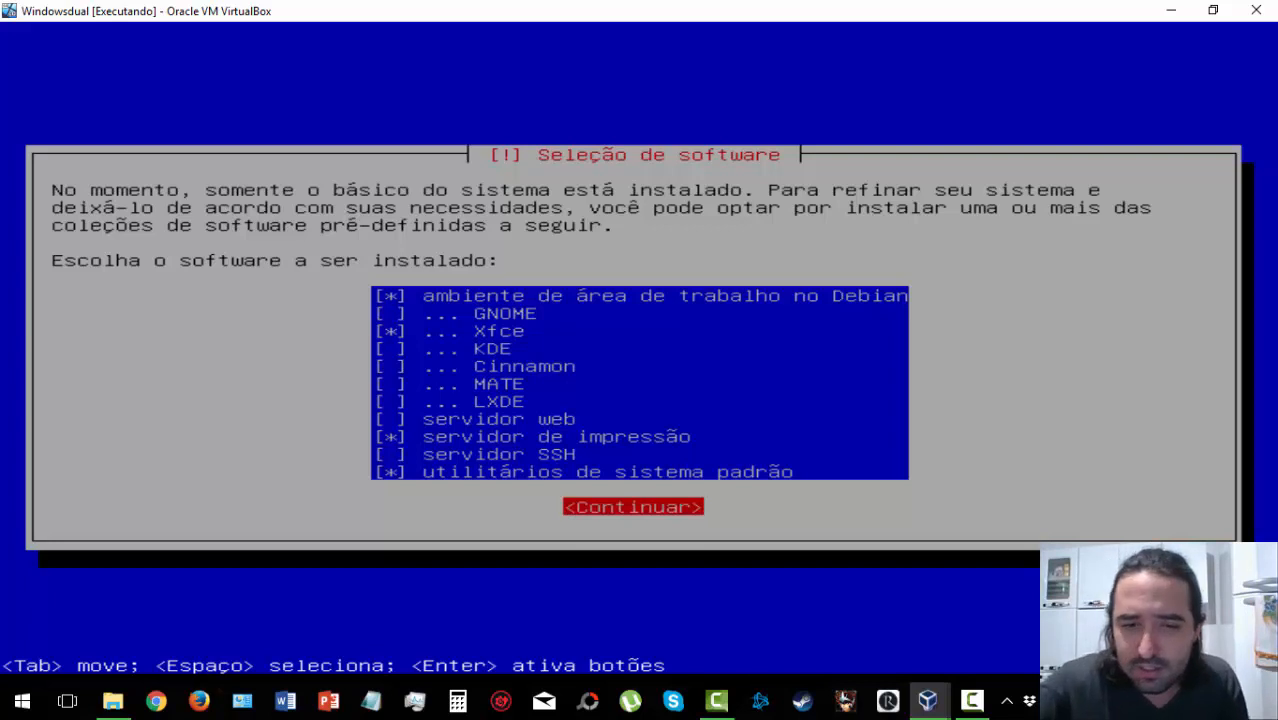
key("Return")
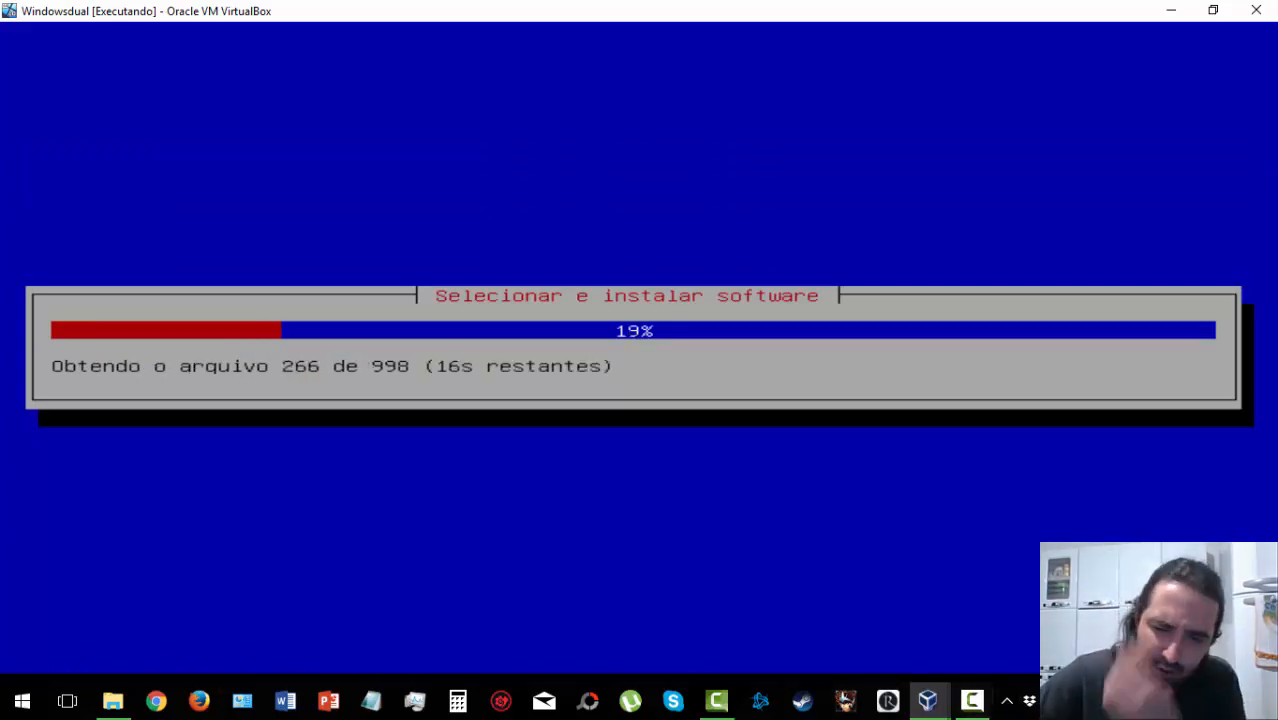
left_click(972, 698)
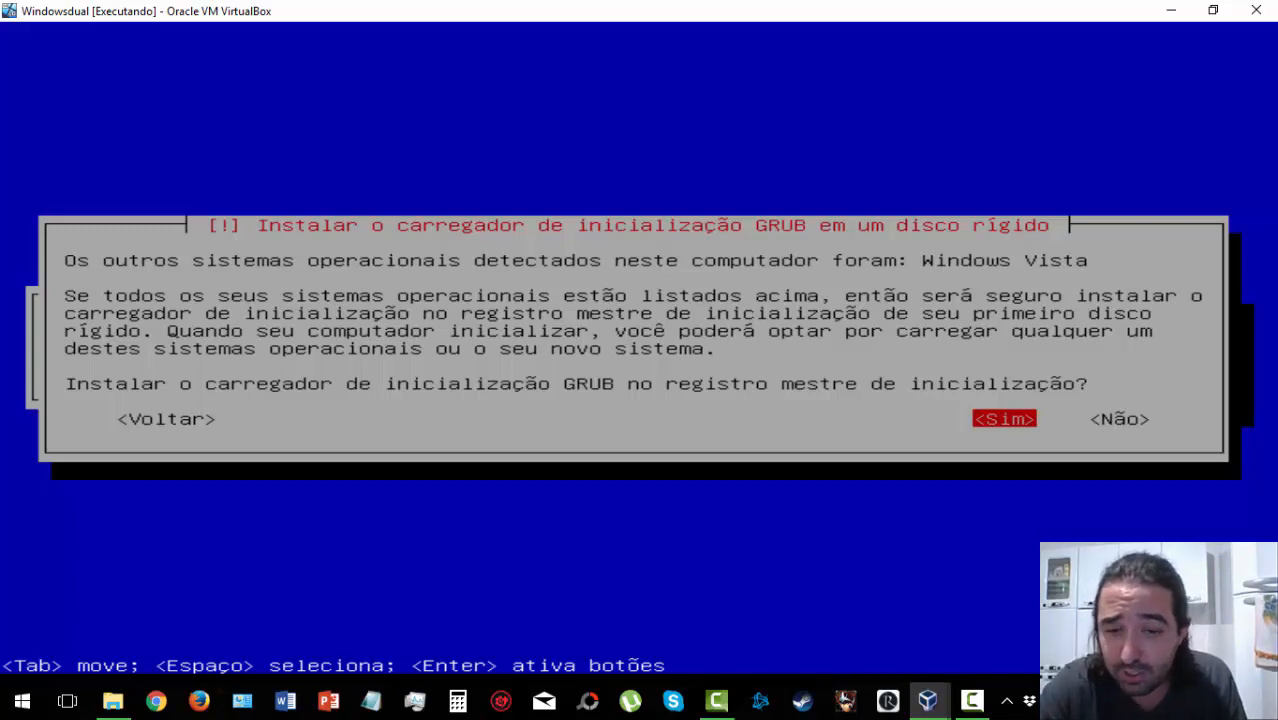
Install the GRUB boot loader to the master boot record of /dev/sda and finish the installation by restarting.
key("Return")
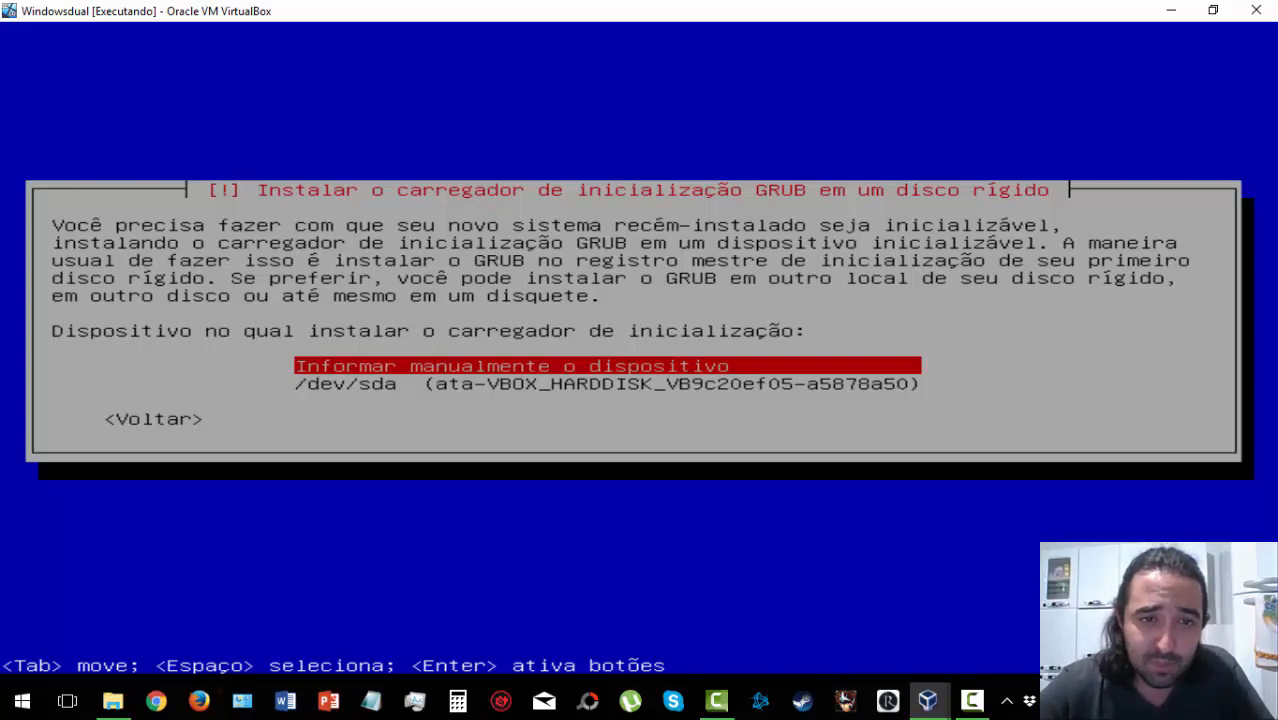
key("Down")
key("Up")
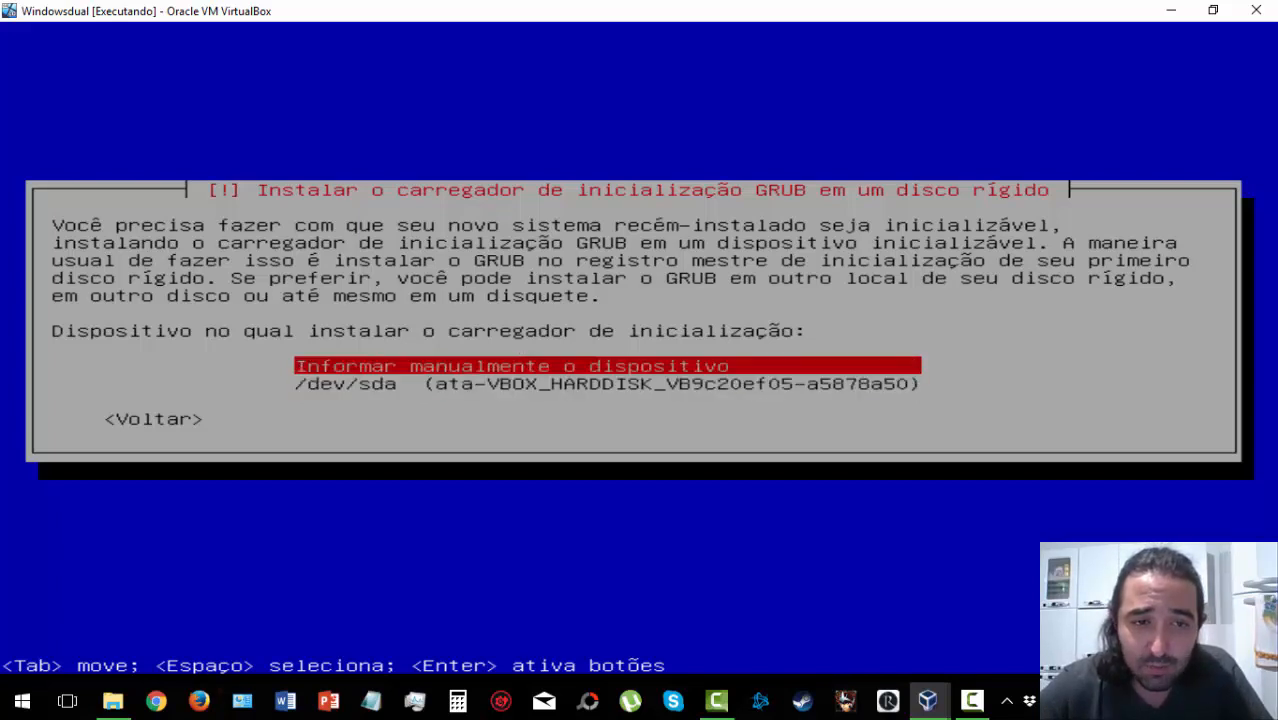
key("Down")
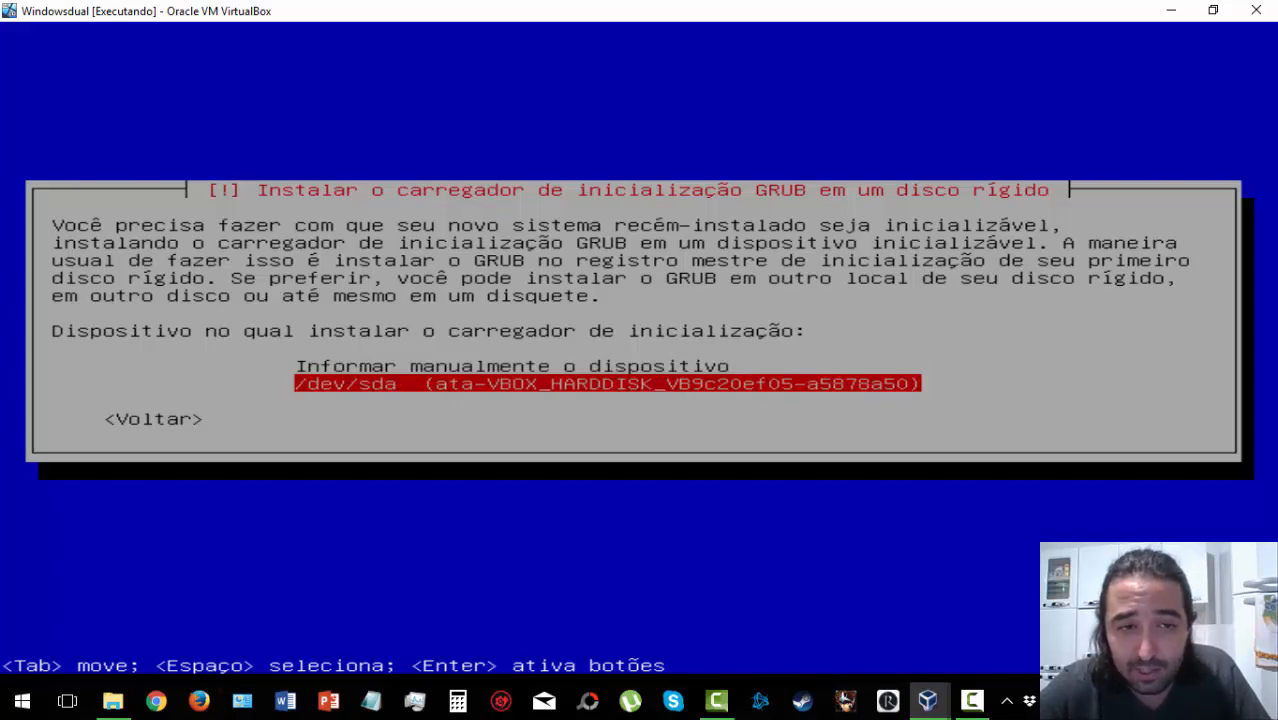
key("Return")
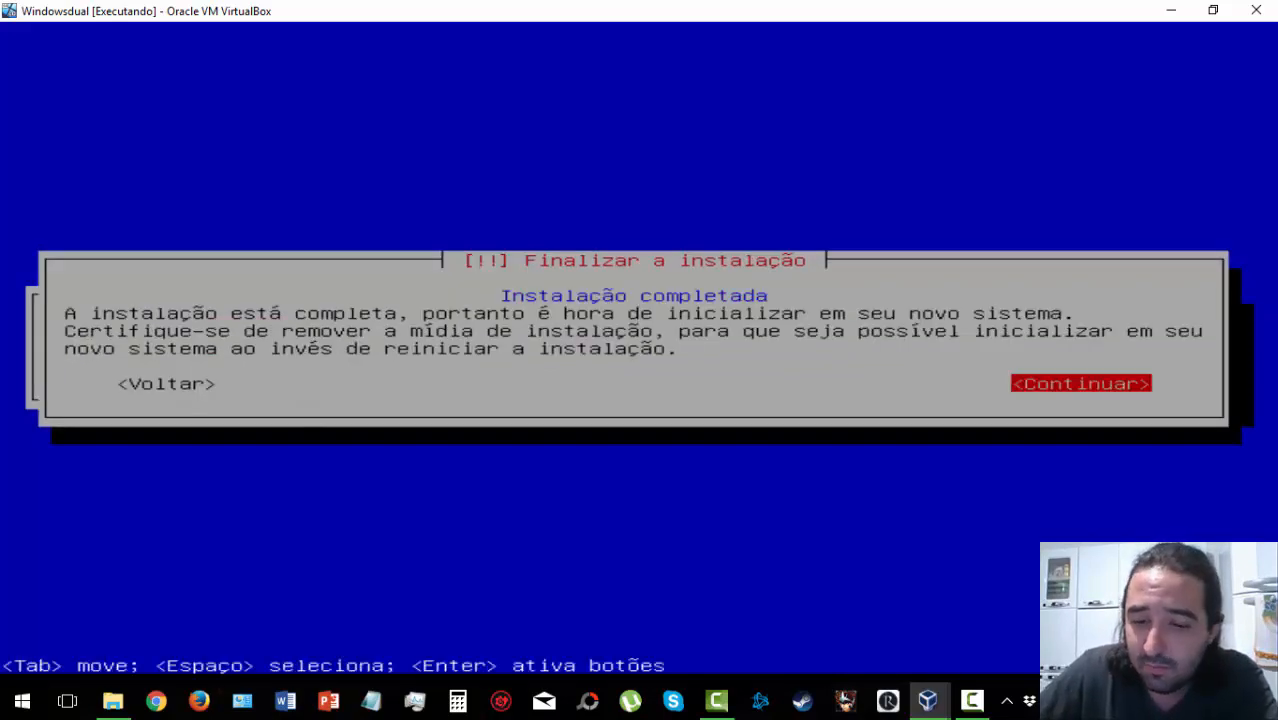
key("Return")
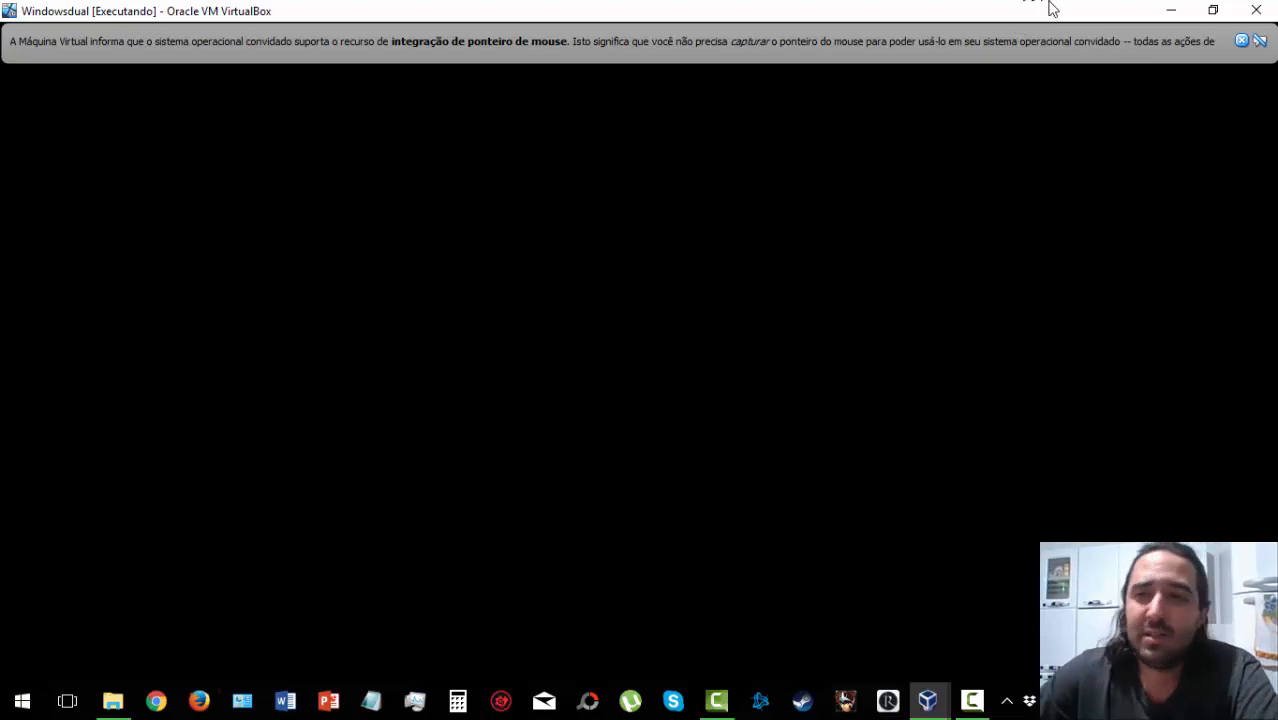
Log in to Debian with the account's user name and password, and use the default configuration for the Xfce panel.
left_click(1242, 42)
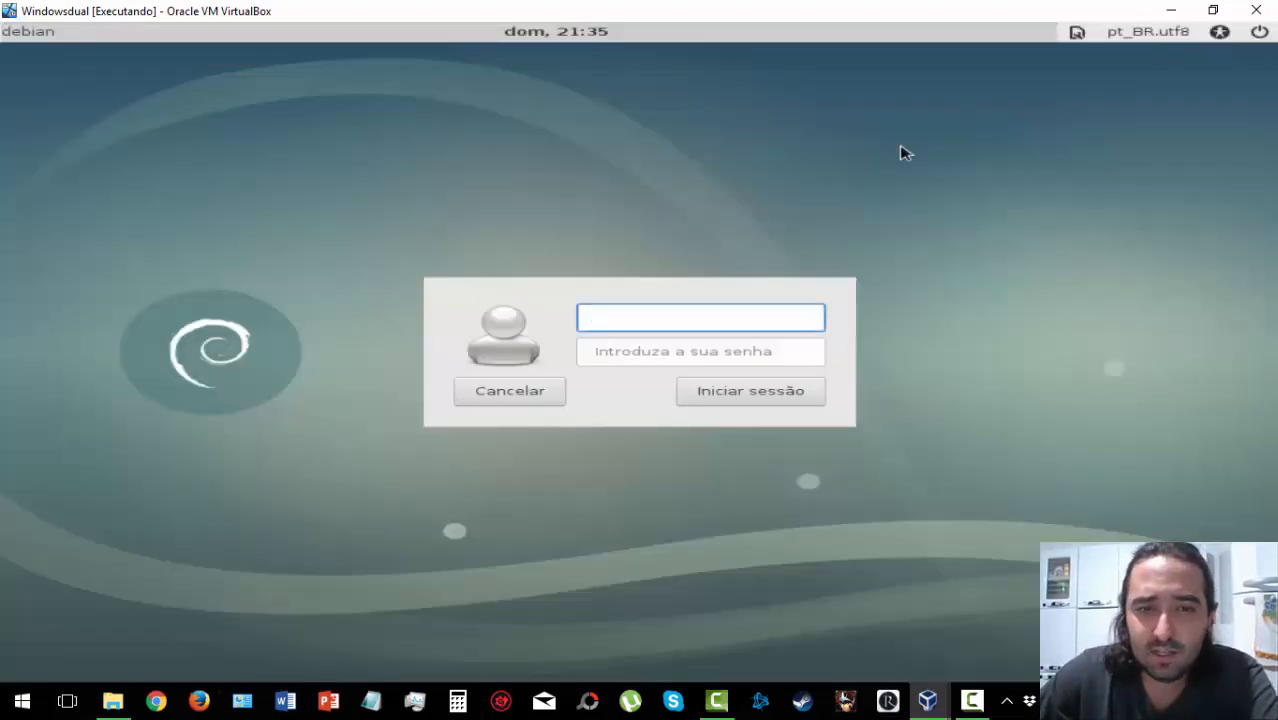
type("carlos")
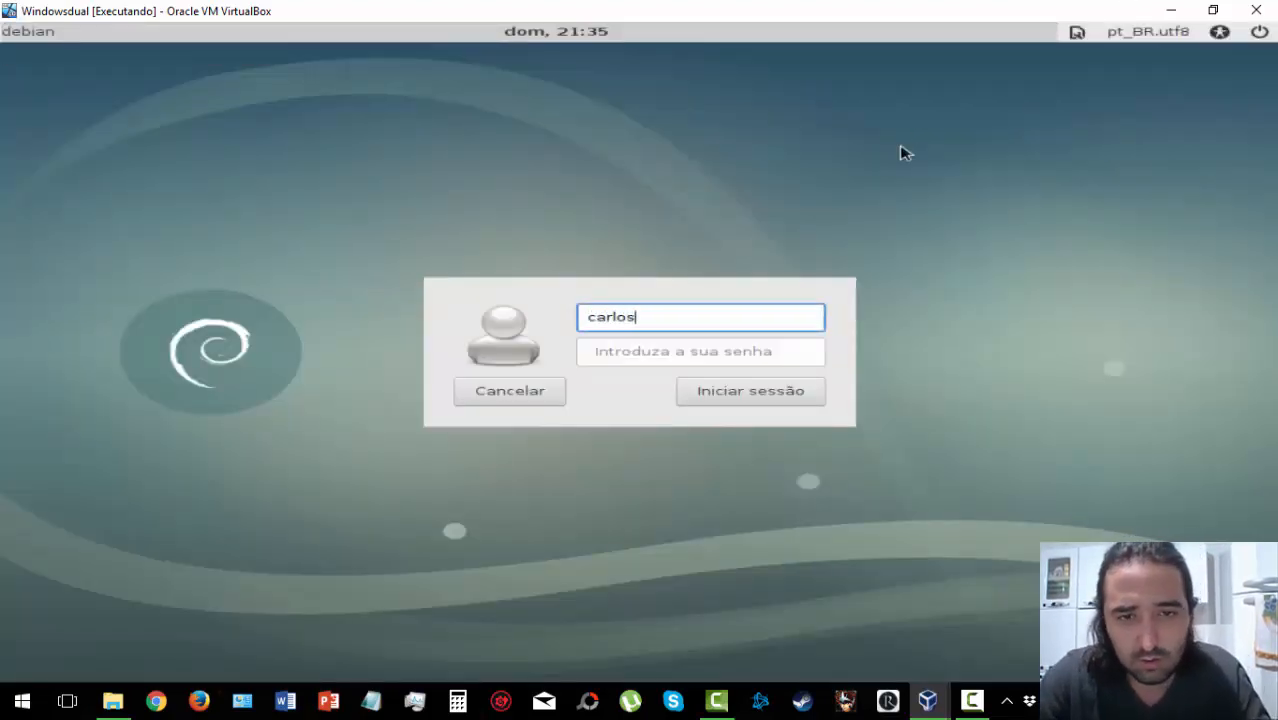
key("Tab")
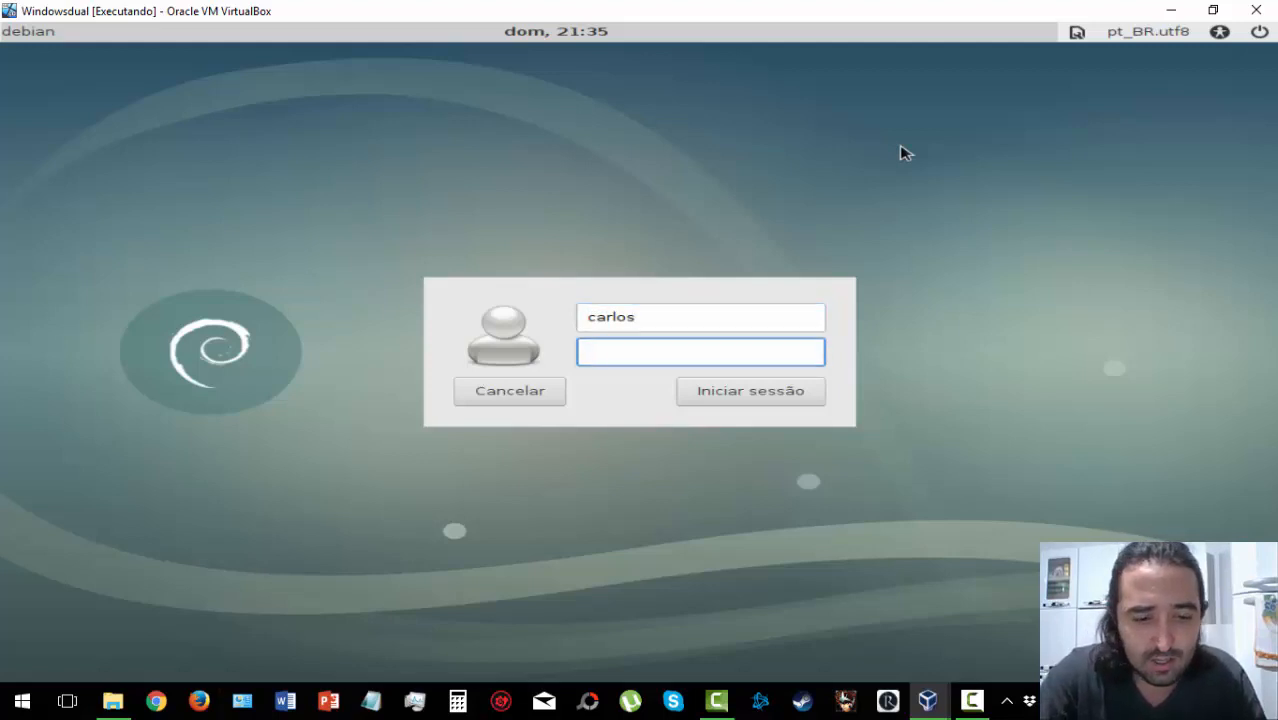
type("********")
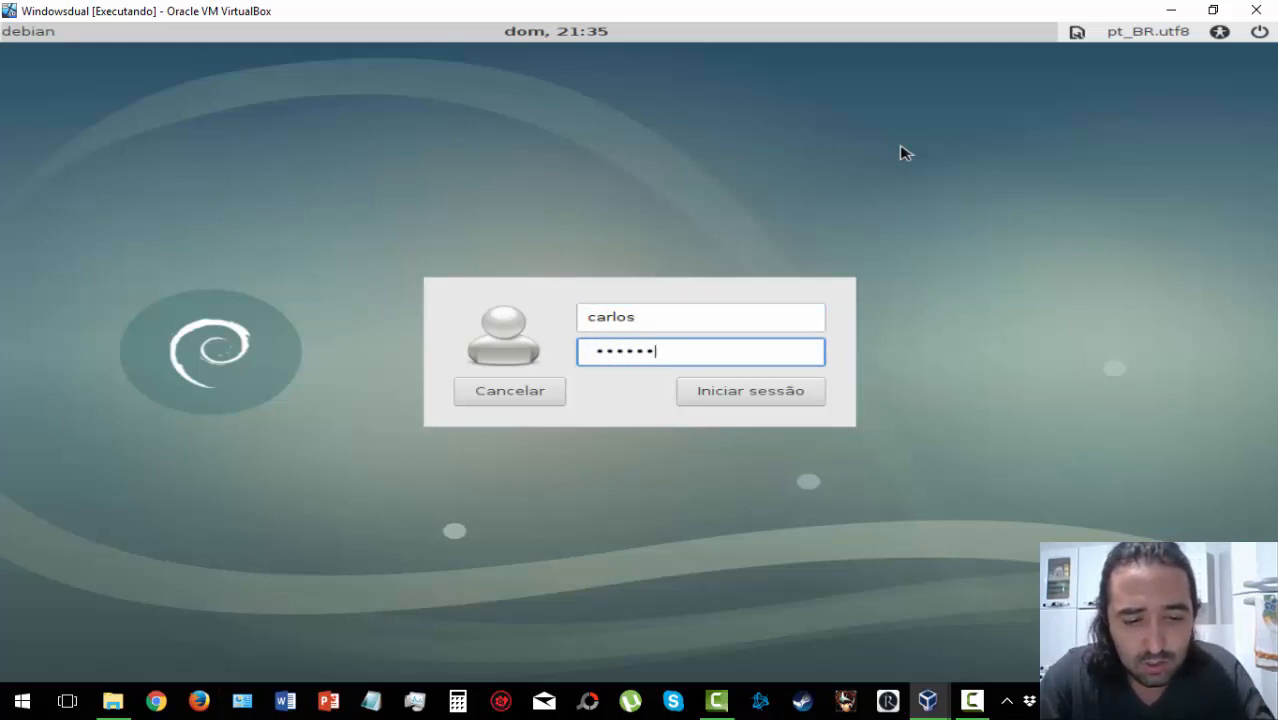
key("Return")
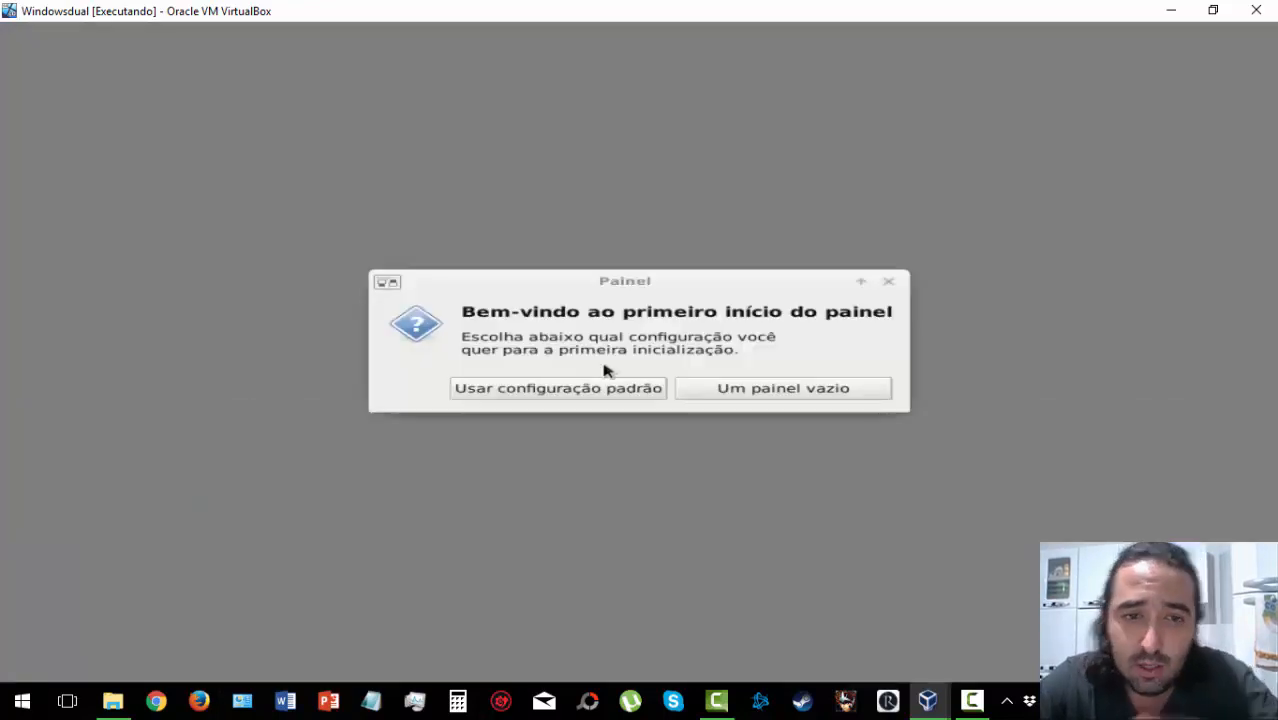
left_click(509, 386)
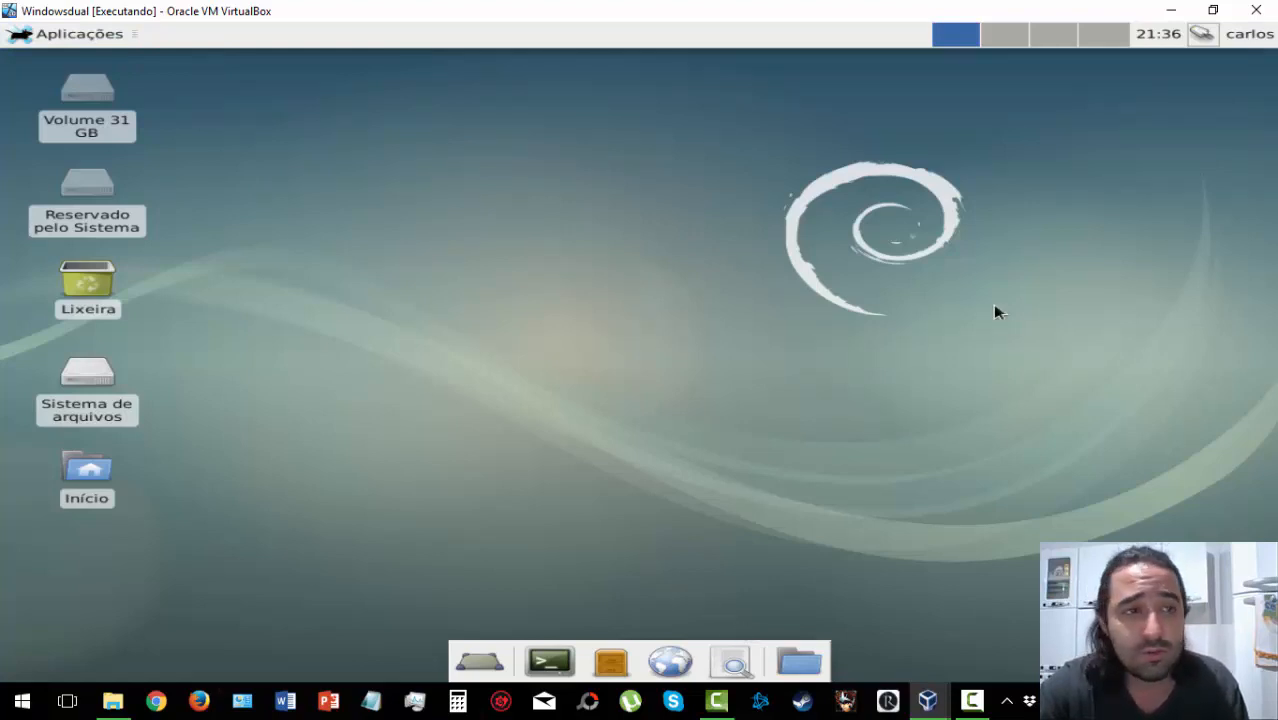
Restart the Debian system from the Xfce session options.
left_click(20, 34)
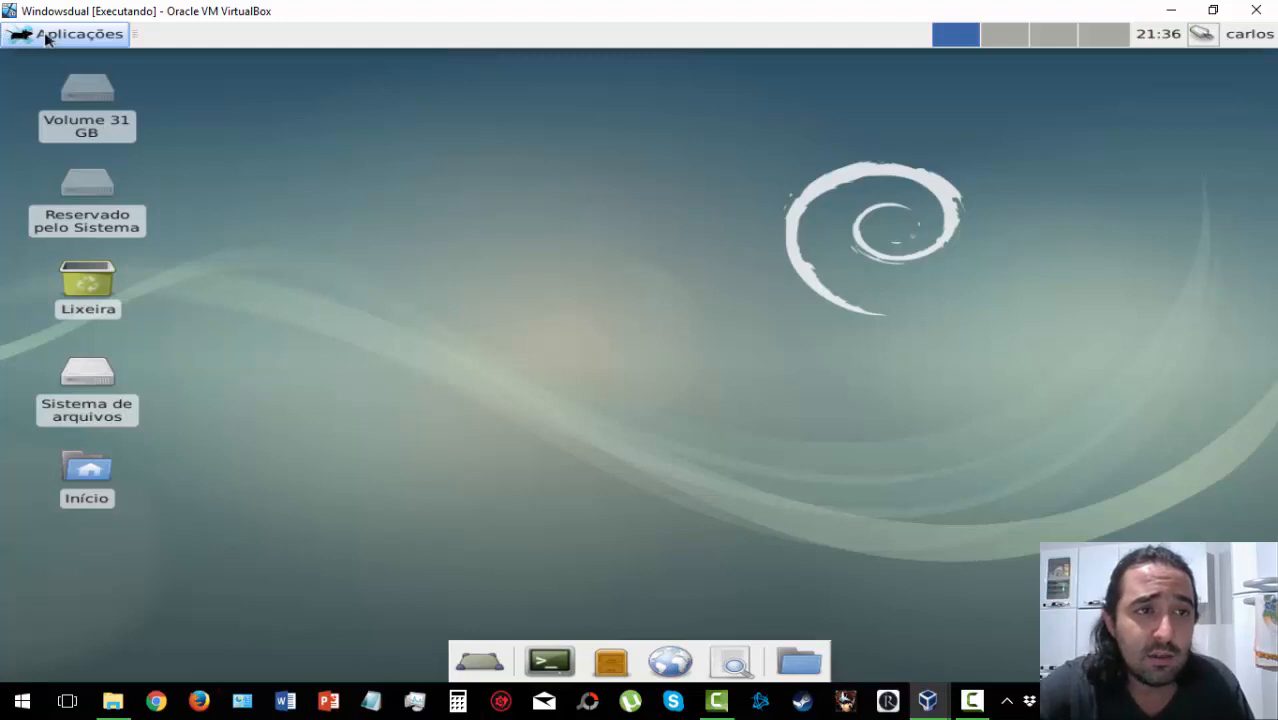
left_click(46, 39)
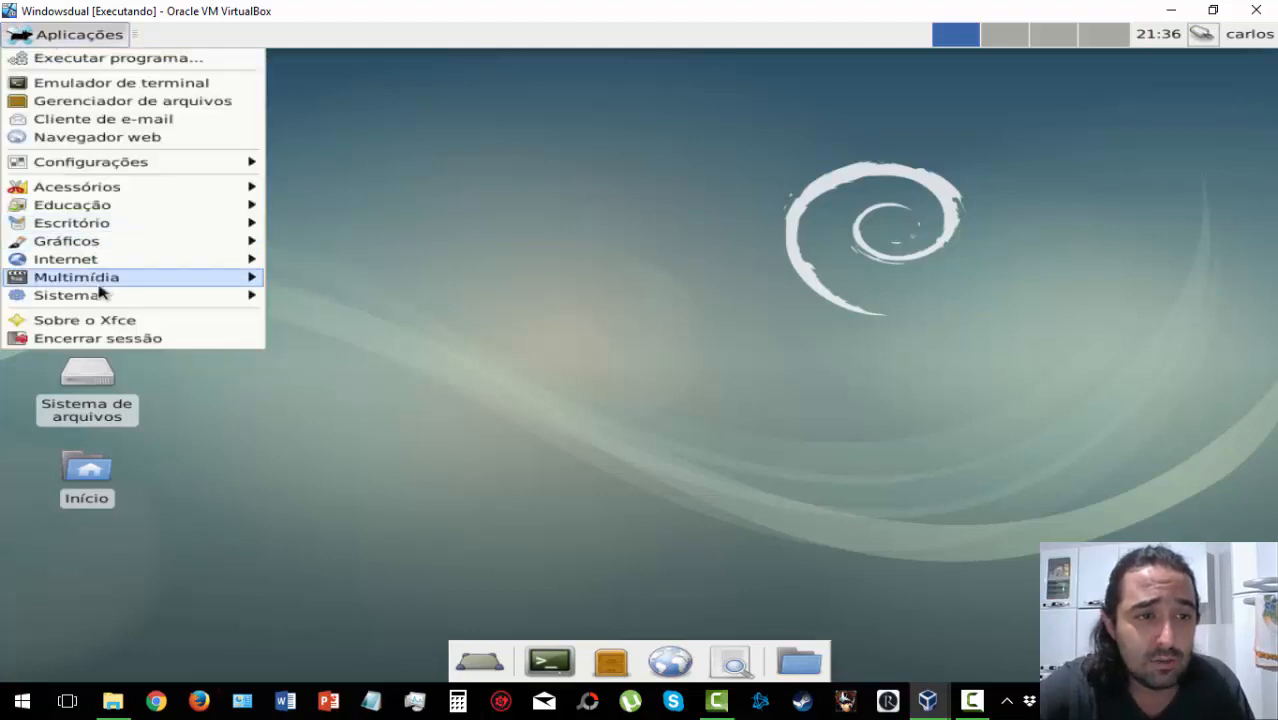
left_click(112, 339)
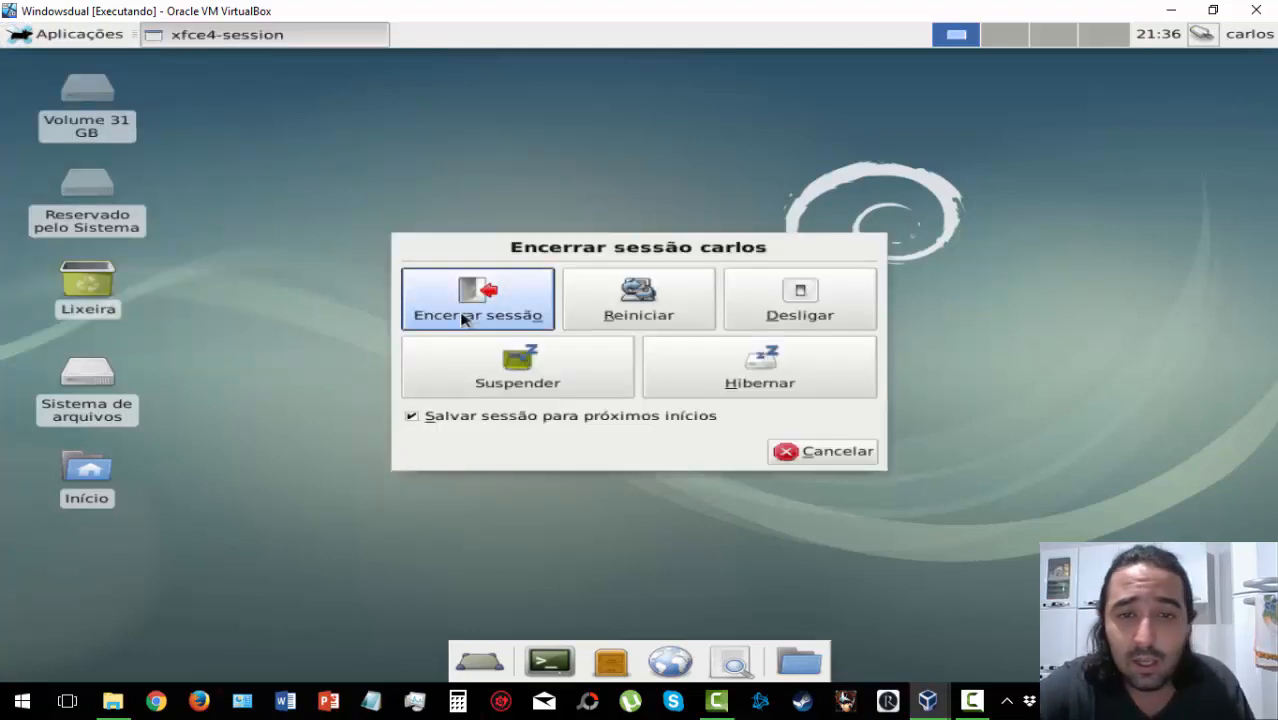
left_click(605, 309)
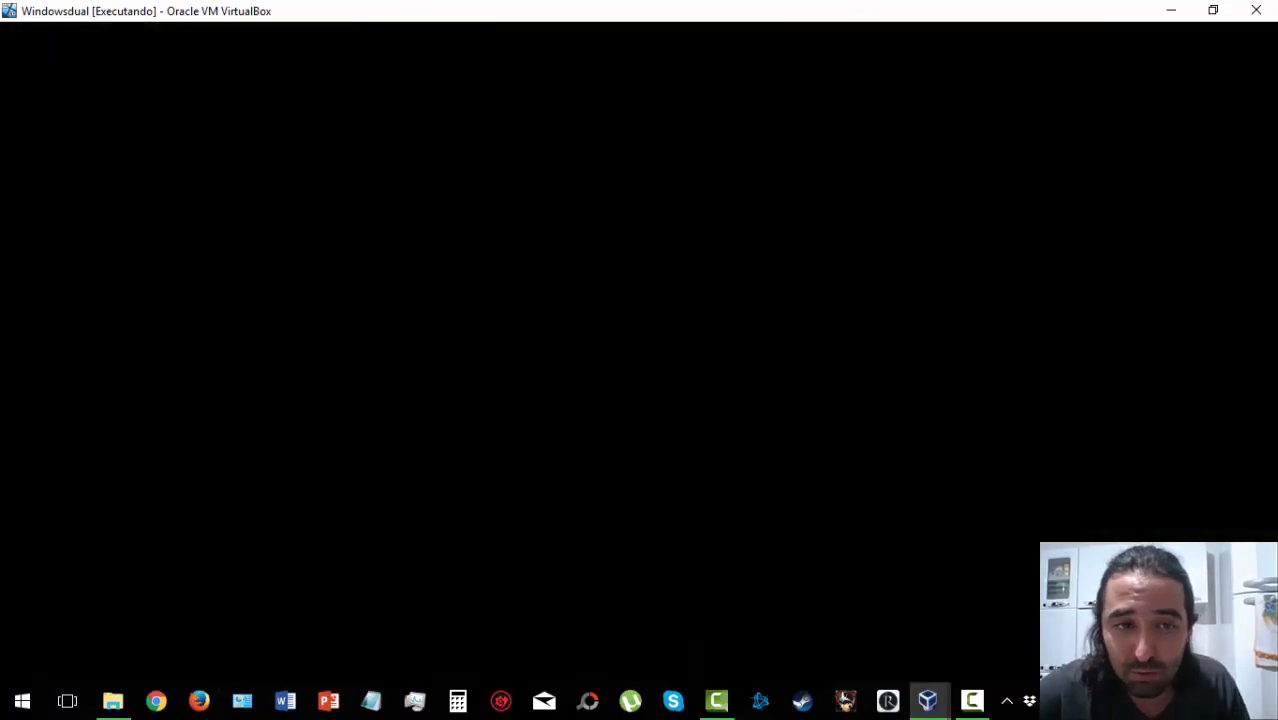
Examine the GRUB boot entries offered for Debian GNU/Linux, its advanced options and Windows 10.
key("Down")
key("Down")
key("Up")
key("Up")
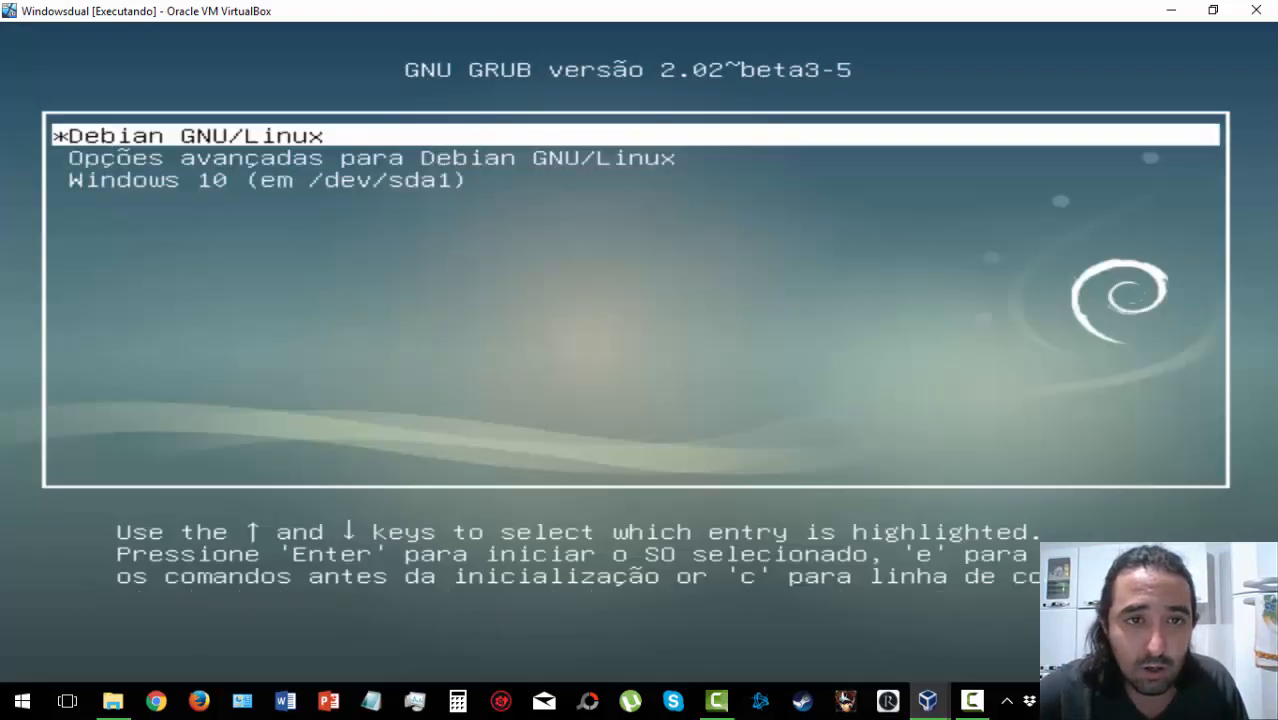
key("Down")
key("Up")
key("Down")
key("Up")
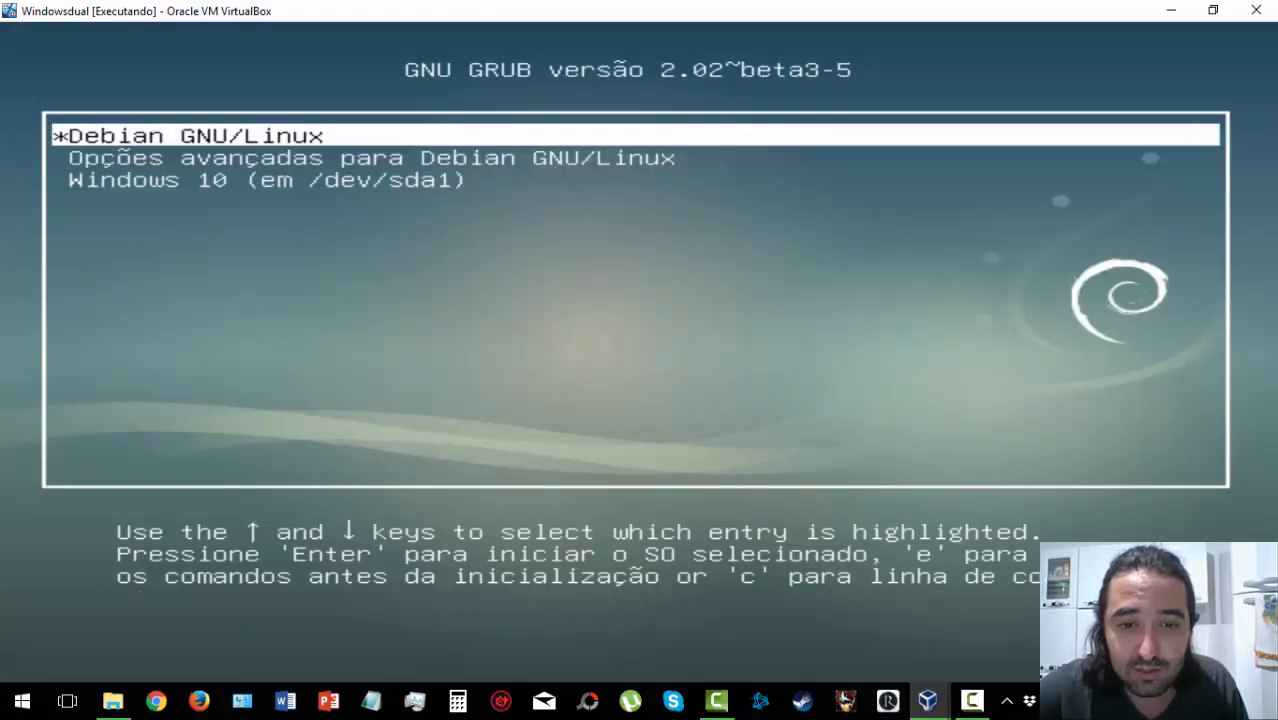
key("Down")
key("Up")
key("Down")
key("Up")
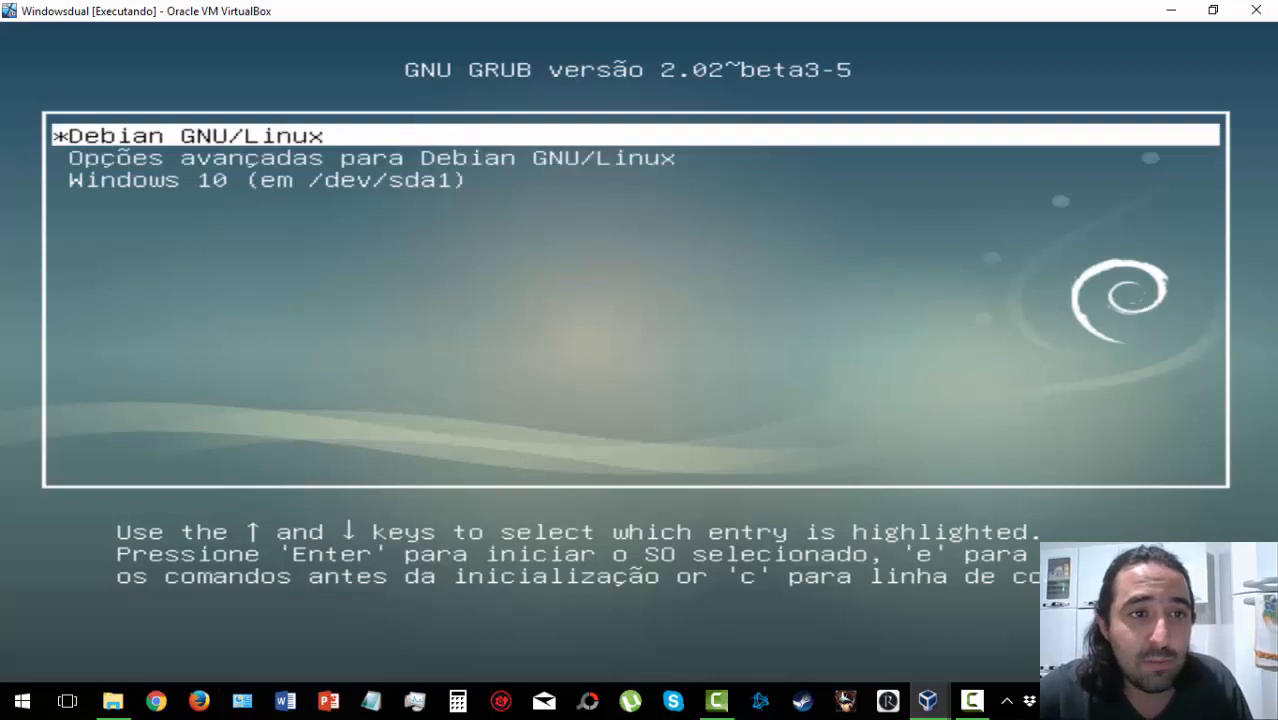
Boot the Windows 10 entry on /dev/sda1 from GRUB.
key("Down")
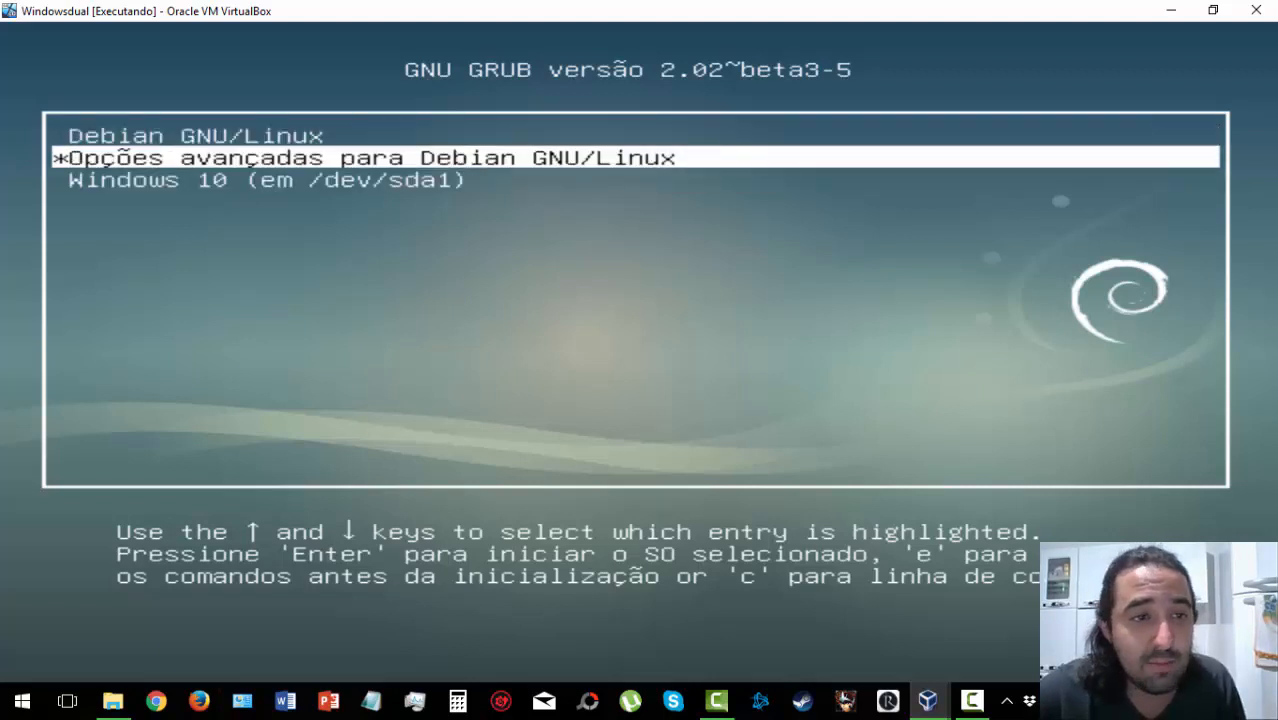
key("Down")
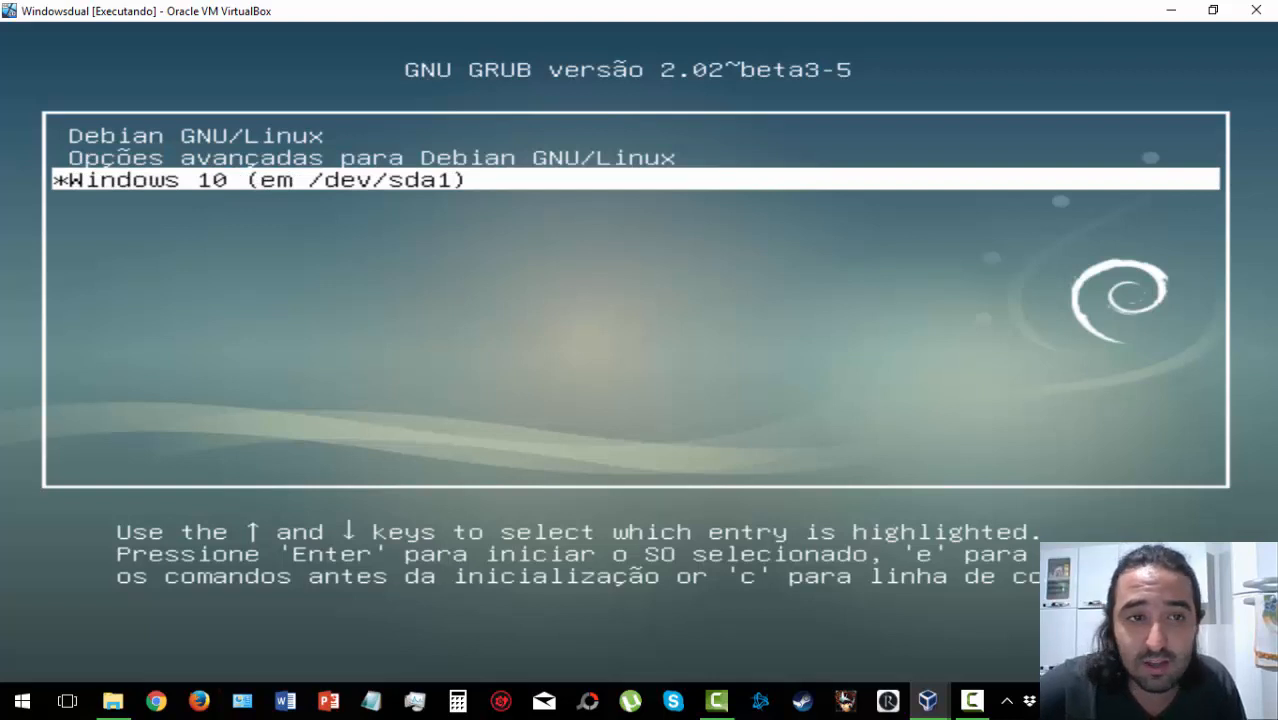
key("Return")
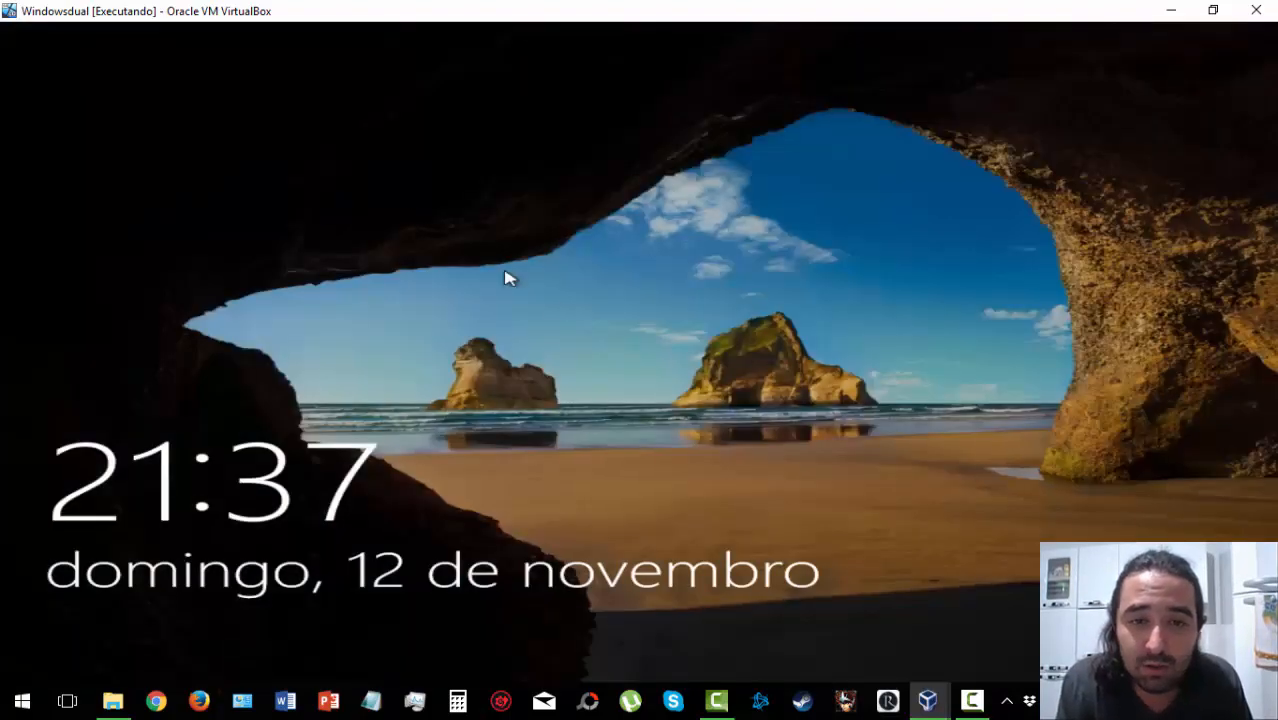
Sign in to Windows 10 by entering the account password.
left_click(655, 305)
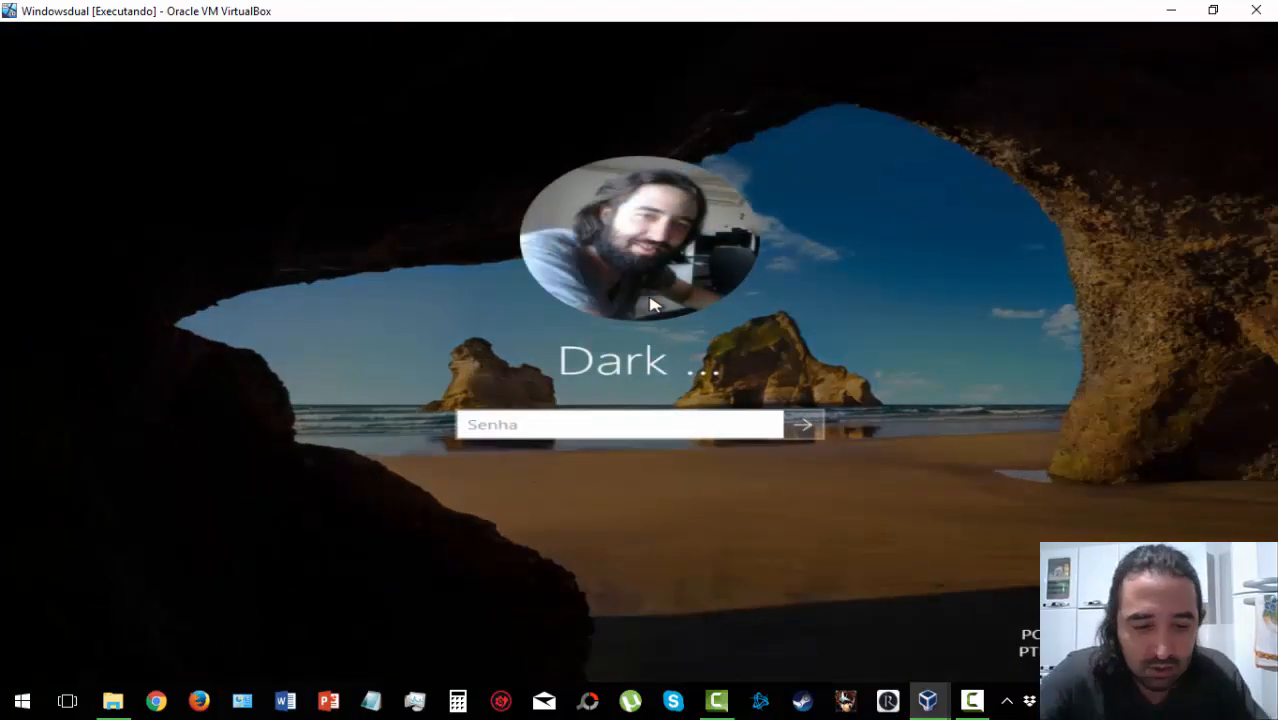
type("••••••••")
key("Return")
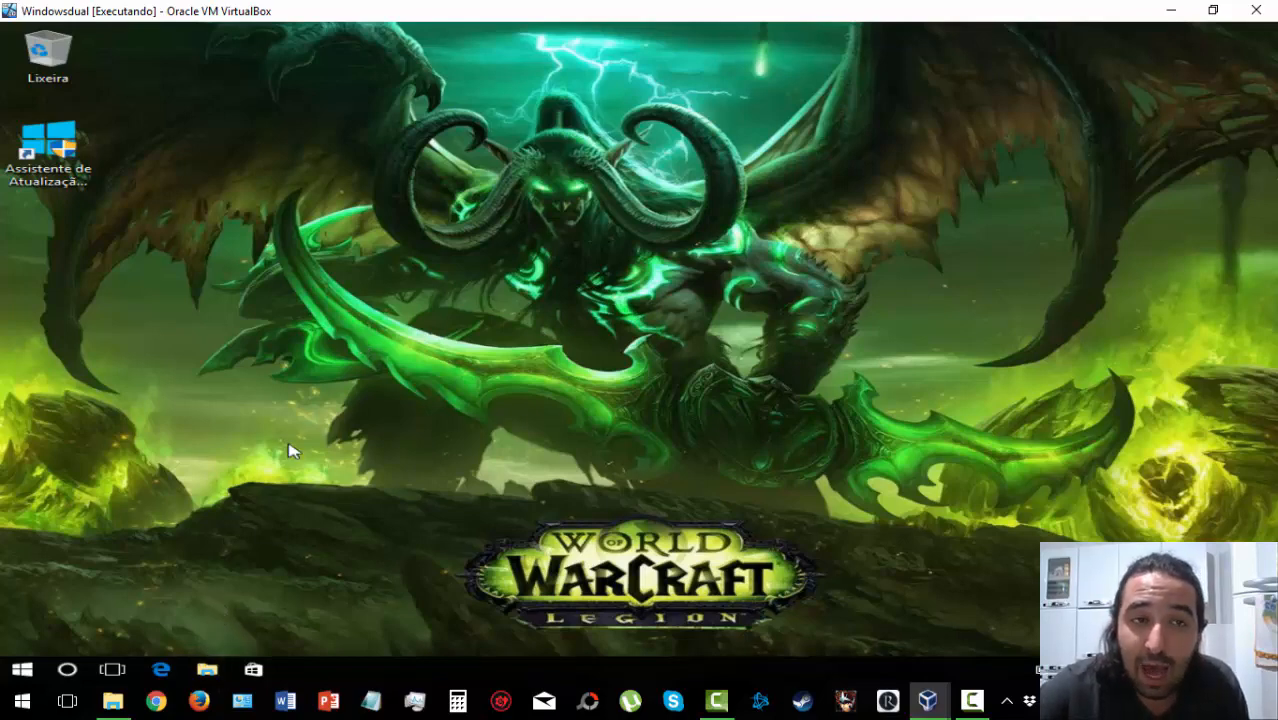
Check the drives listed under Este Computador, including the size and free space of Disco Local (C:), and close the file window.
key("super+e")
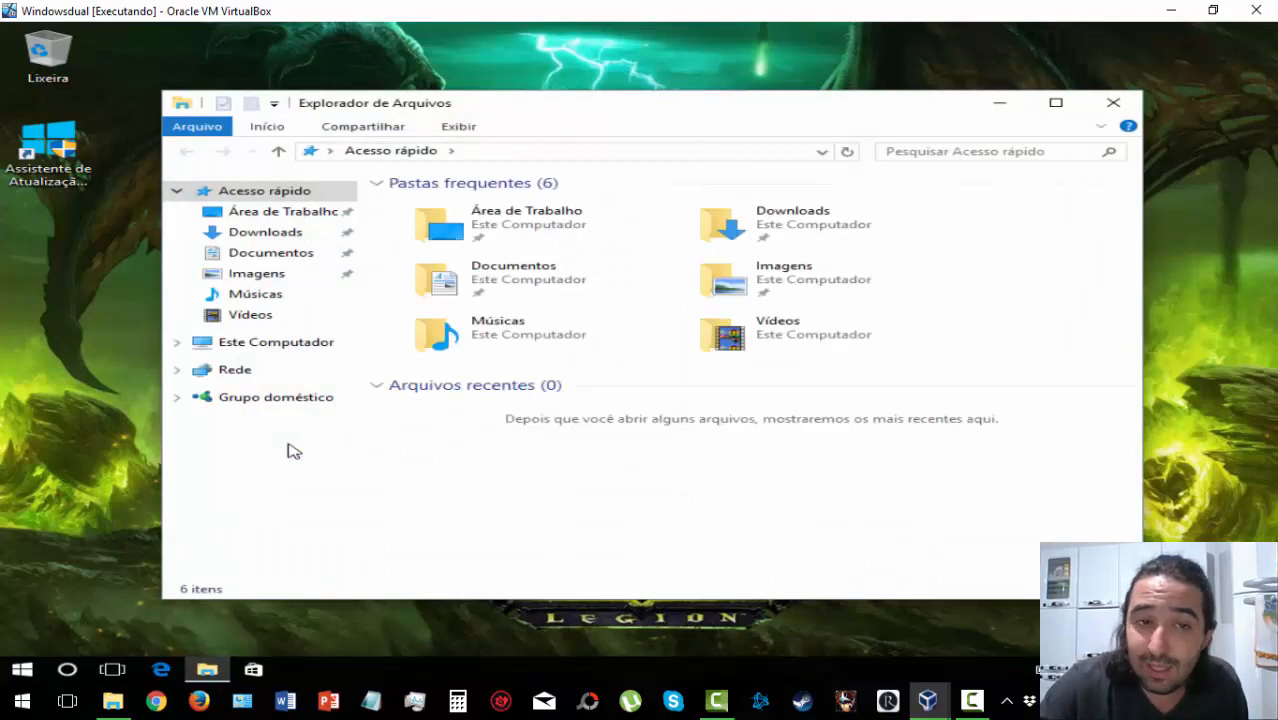
left_click(261, 352)
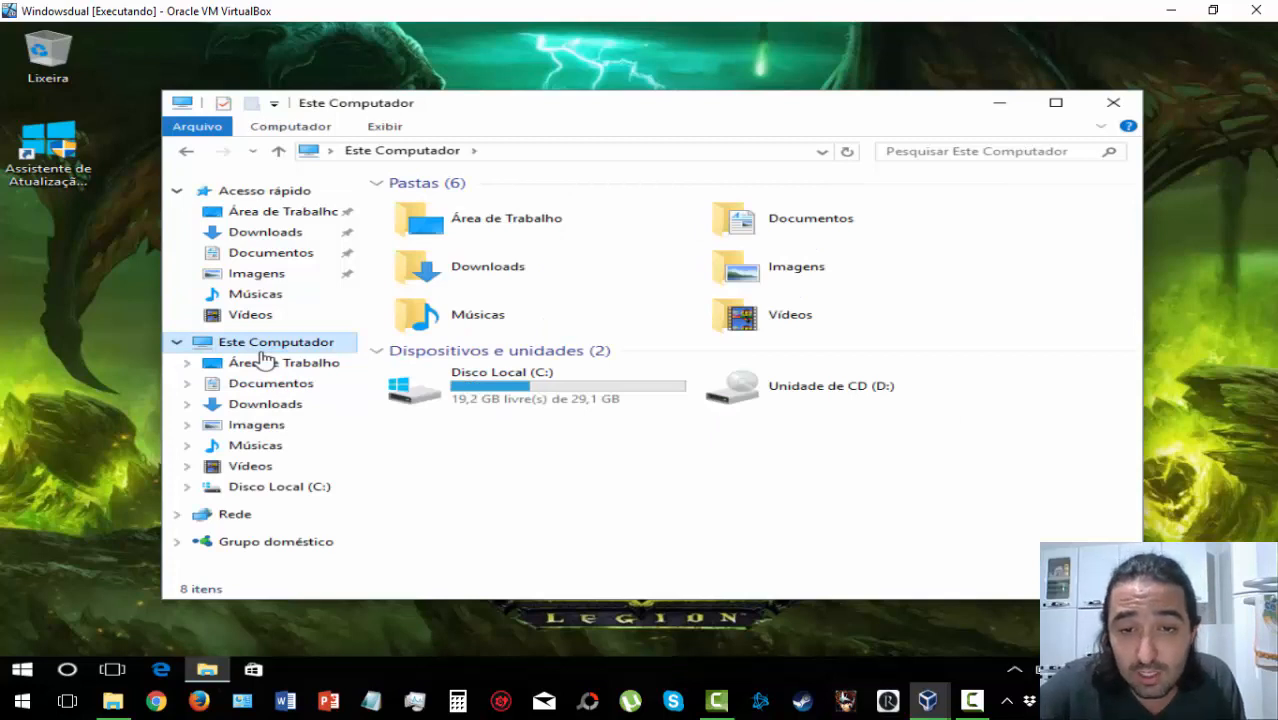
left_click(478, 395)
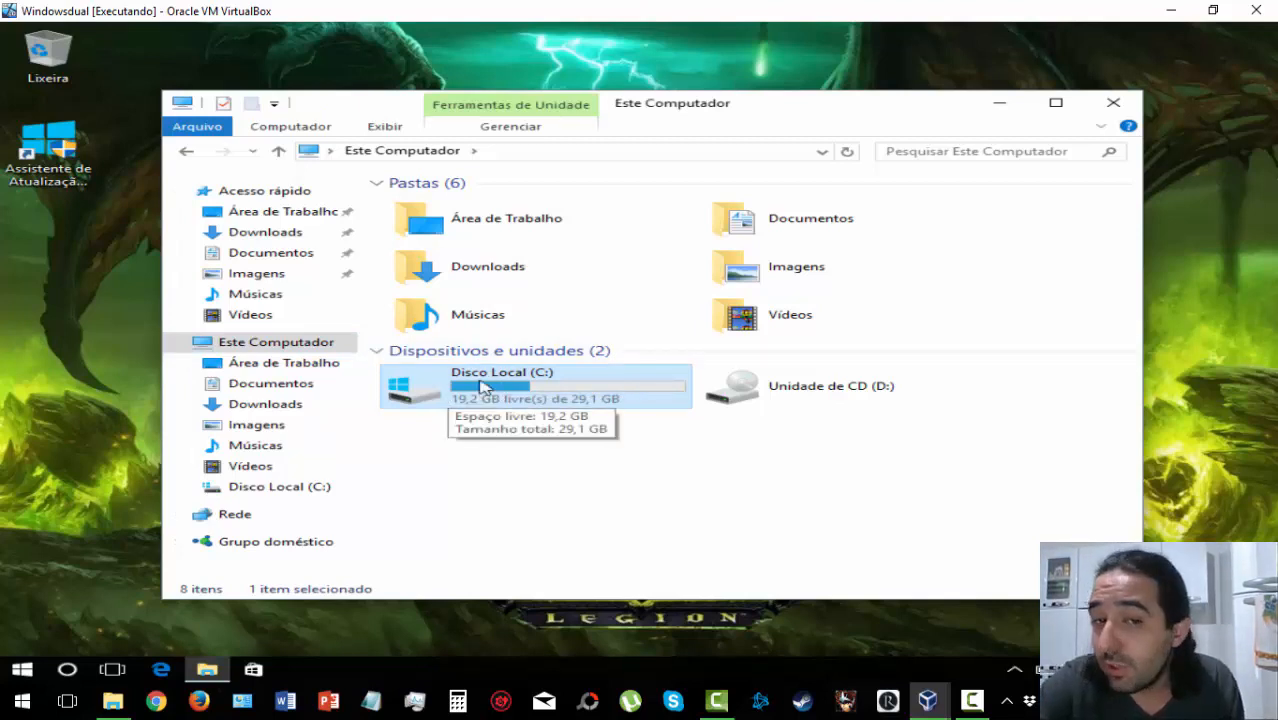
left_click(513, 482)
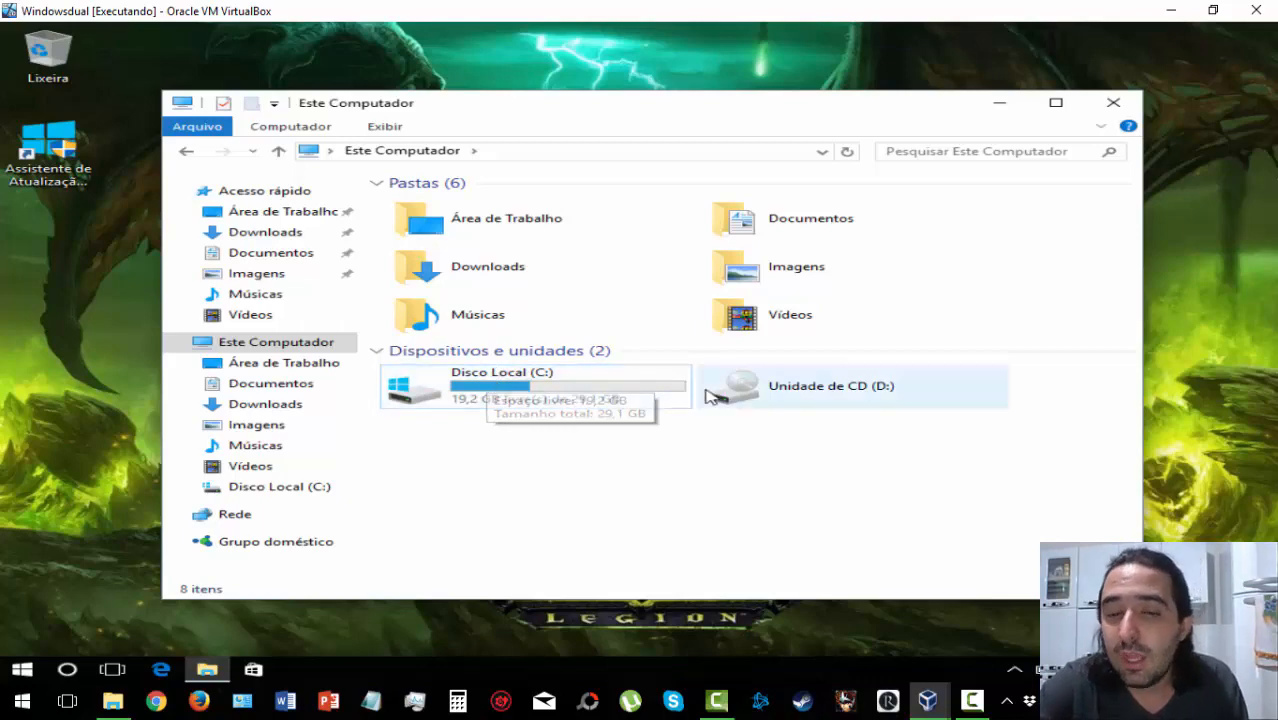
left_click(1112, 103)
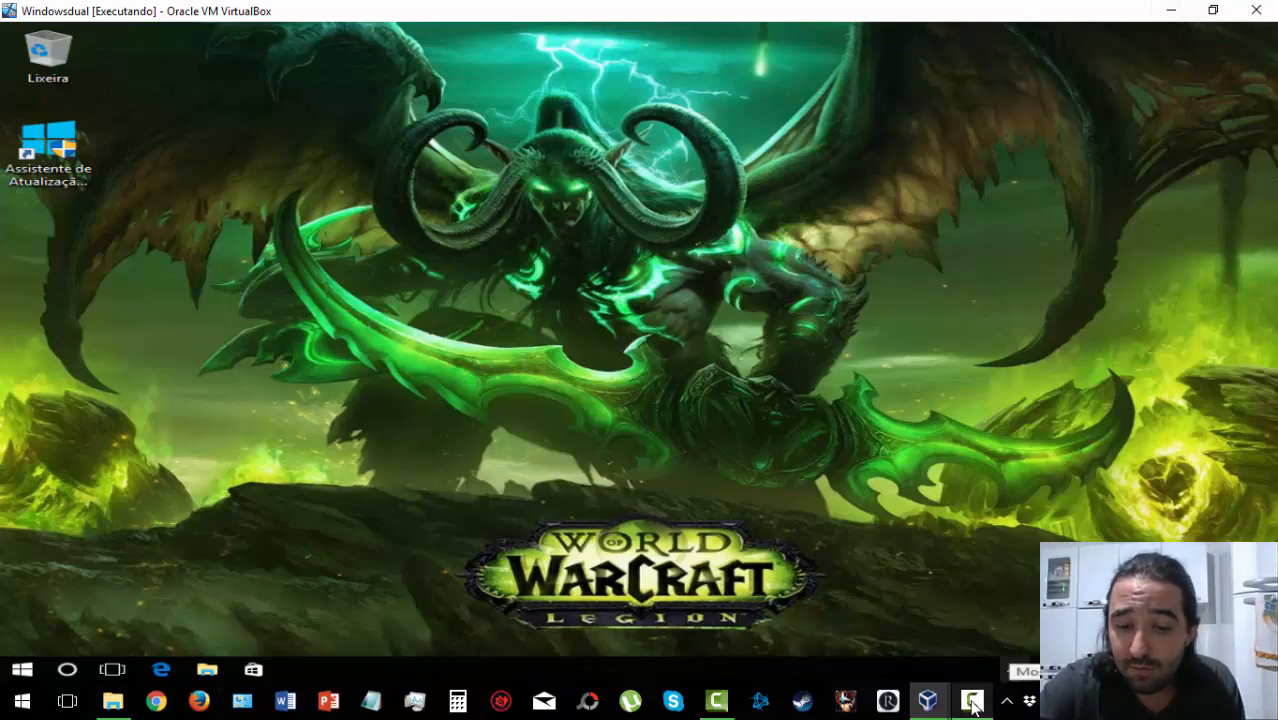
mouse_move(973, 706)
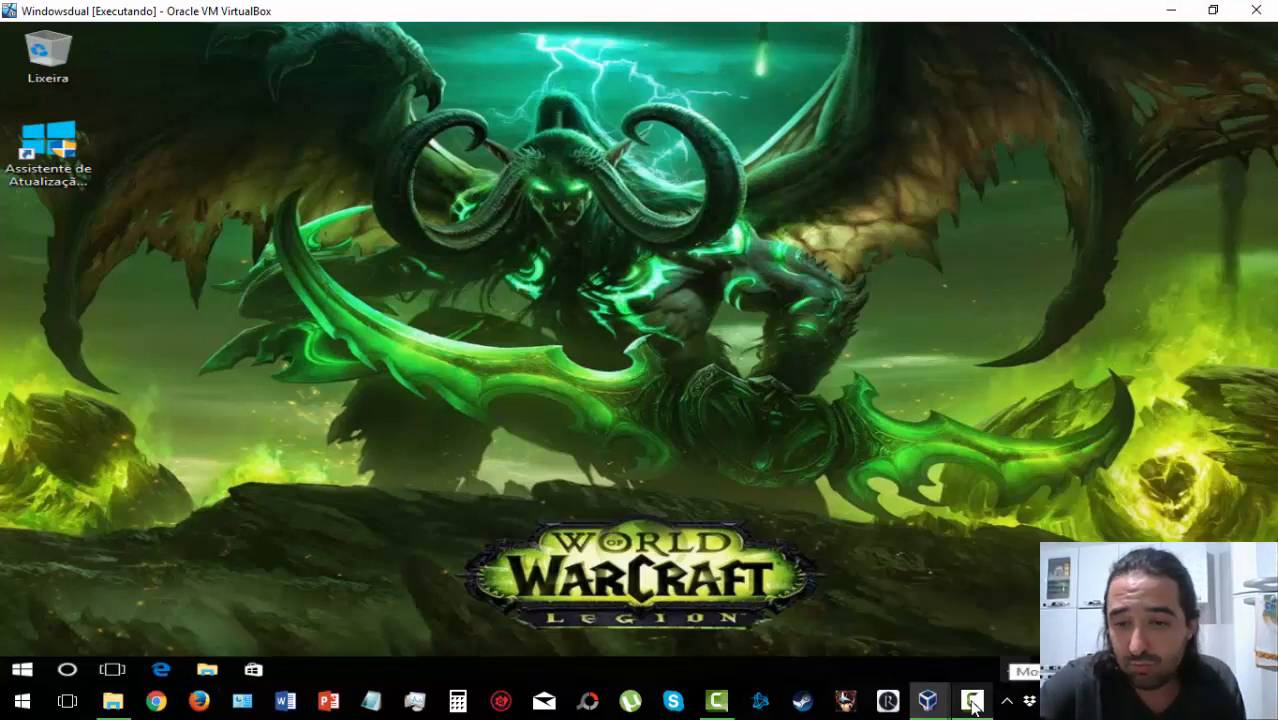